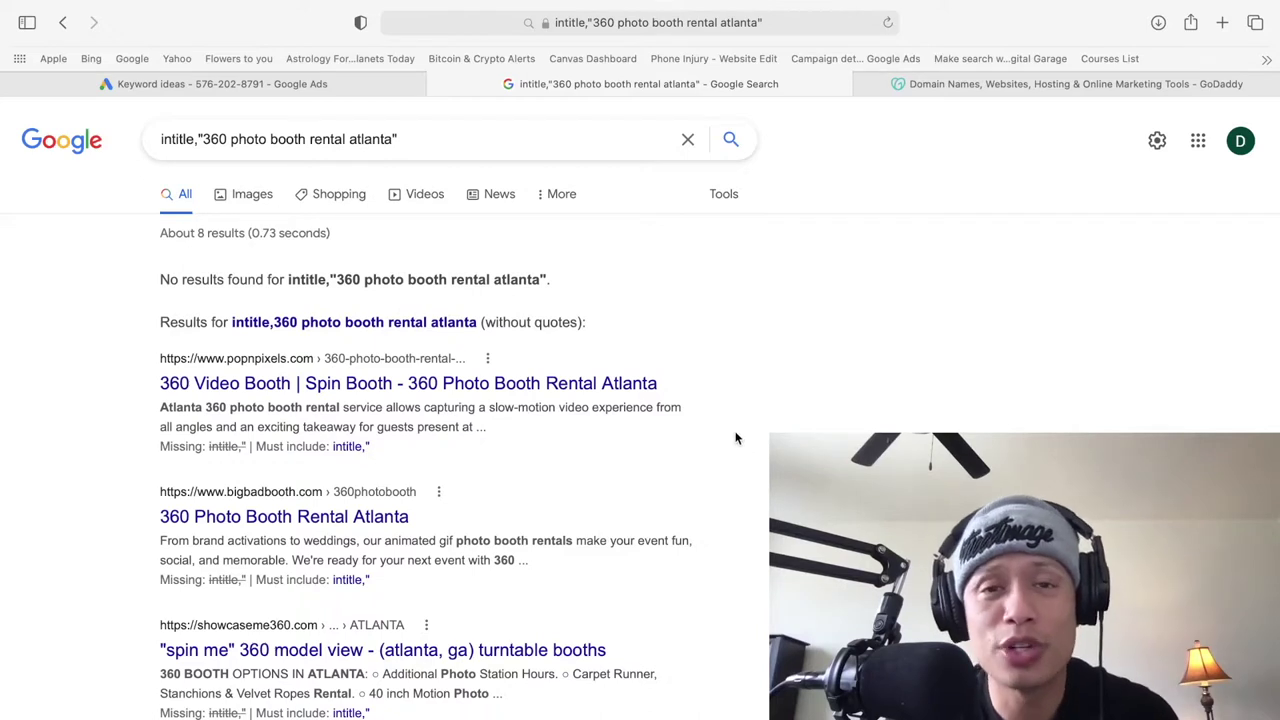
Step: Switch to the open GoDaddy page and paste the copied text into its domain search field
click(920, 86)
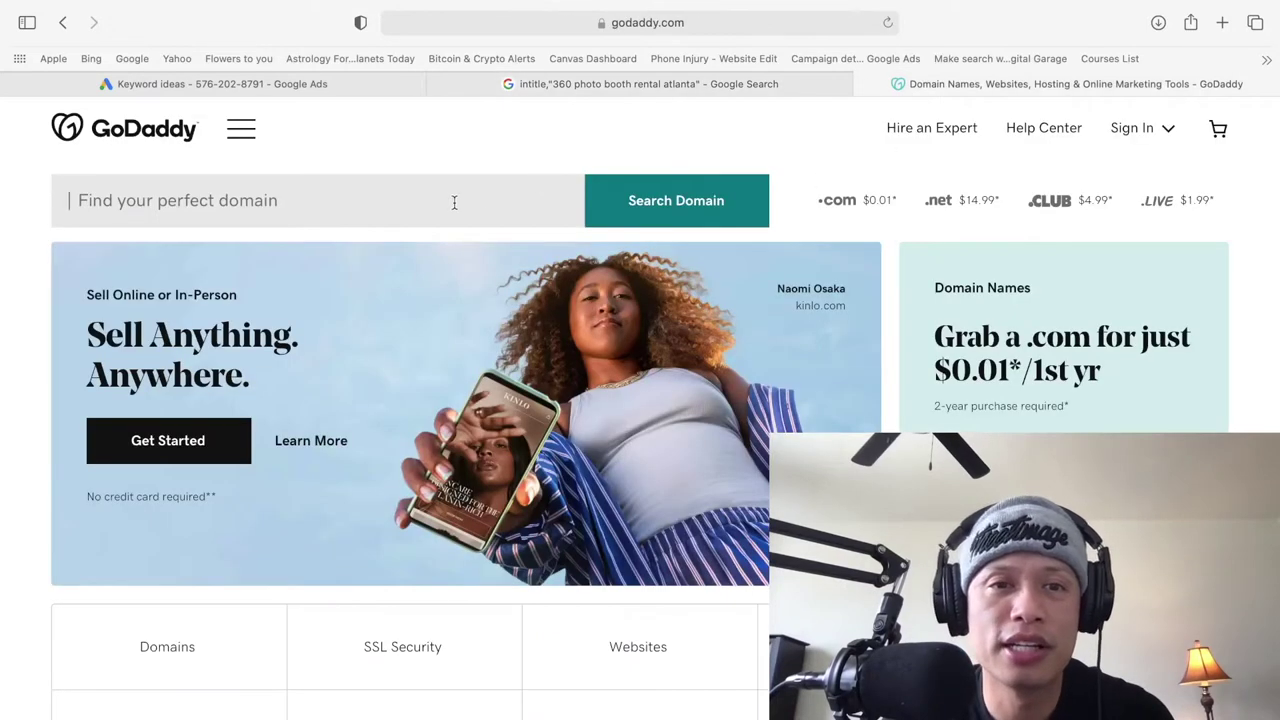
right_click(454, 203)
click(480, 252)
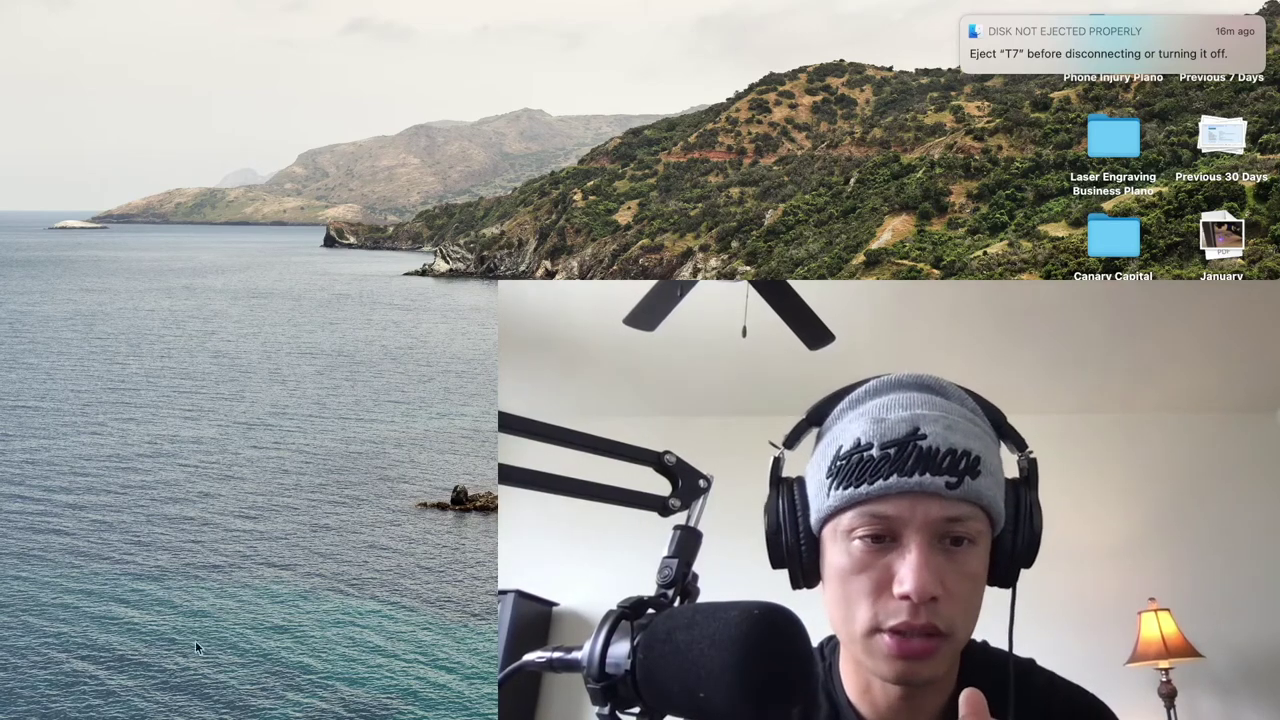
Step: Open a full-screen Safari window and search Google for 360 photo booth
click(190, 710)
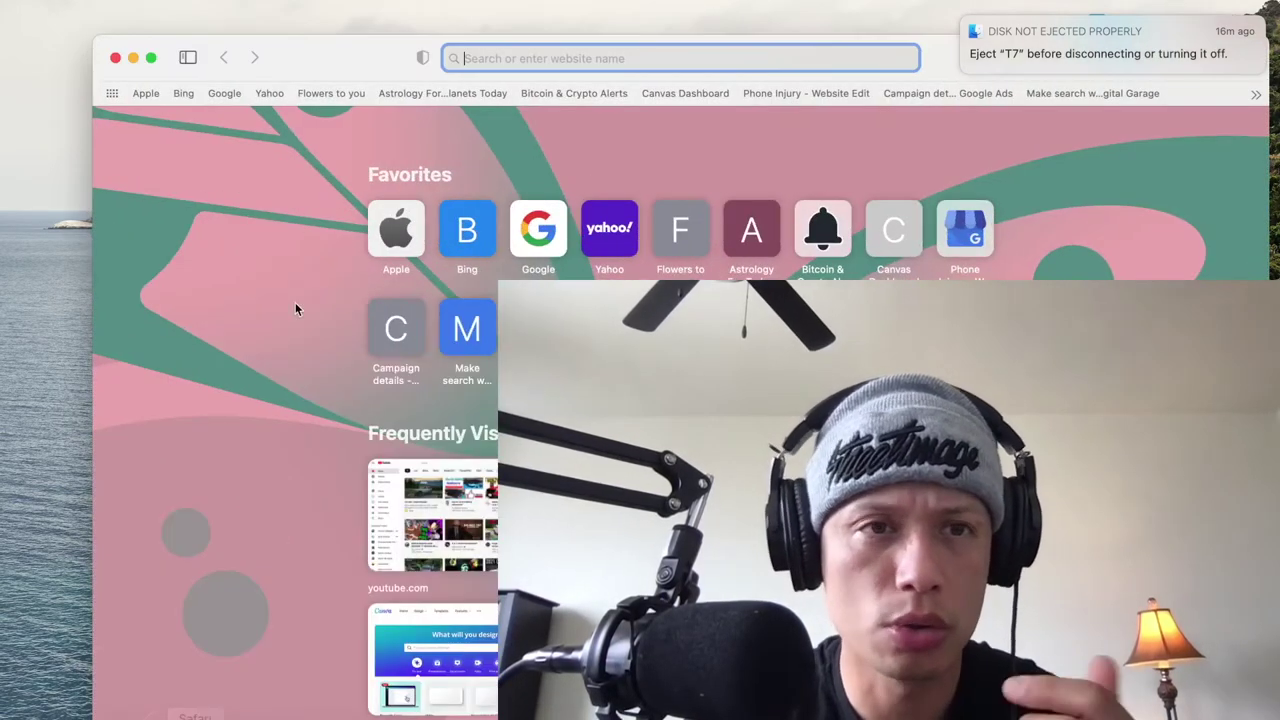
click(151, 57)
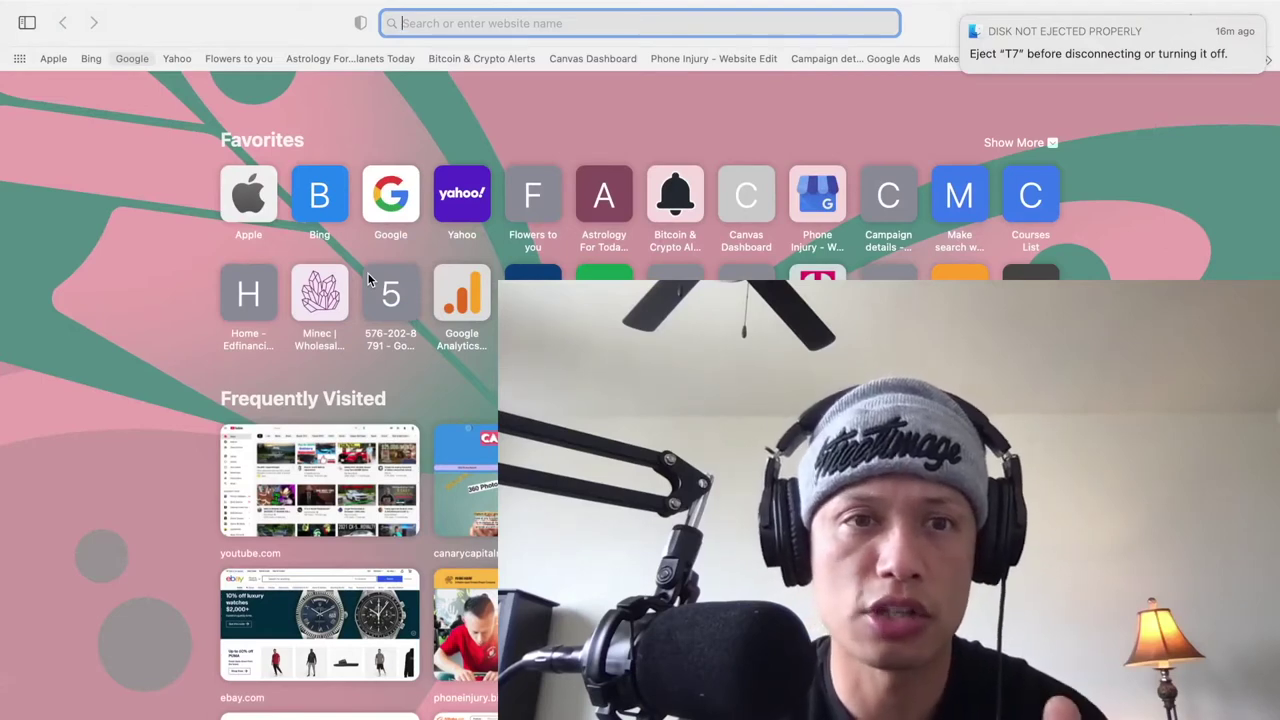
click(400, 195)
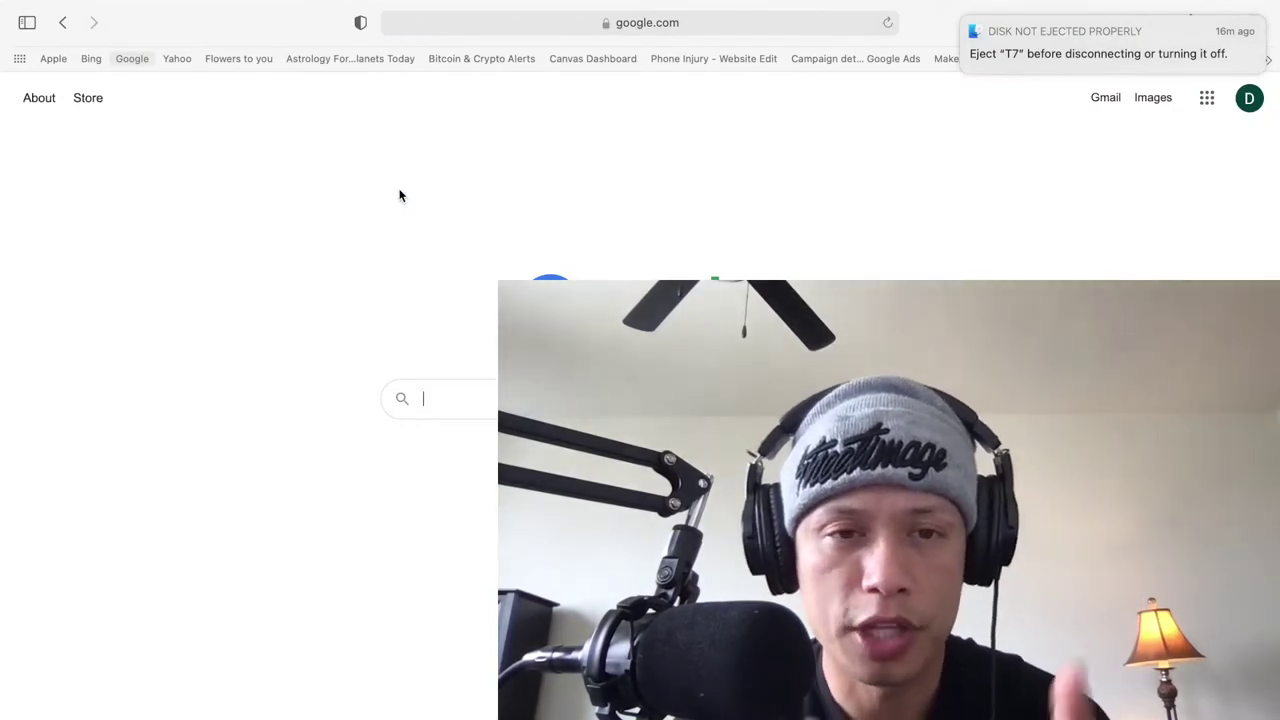
text(360)
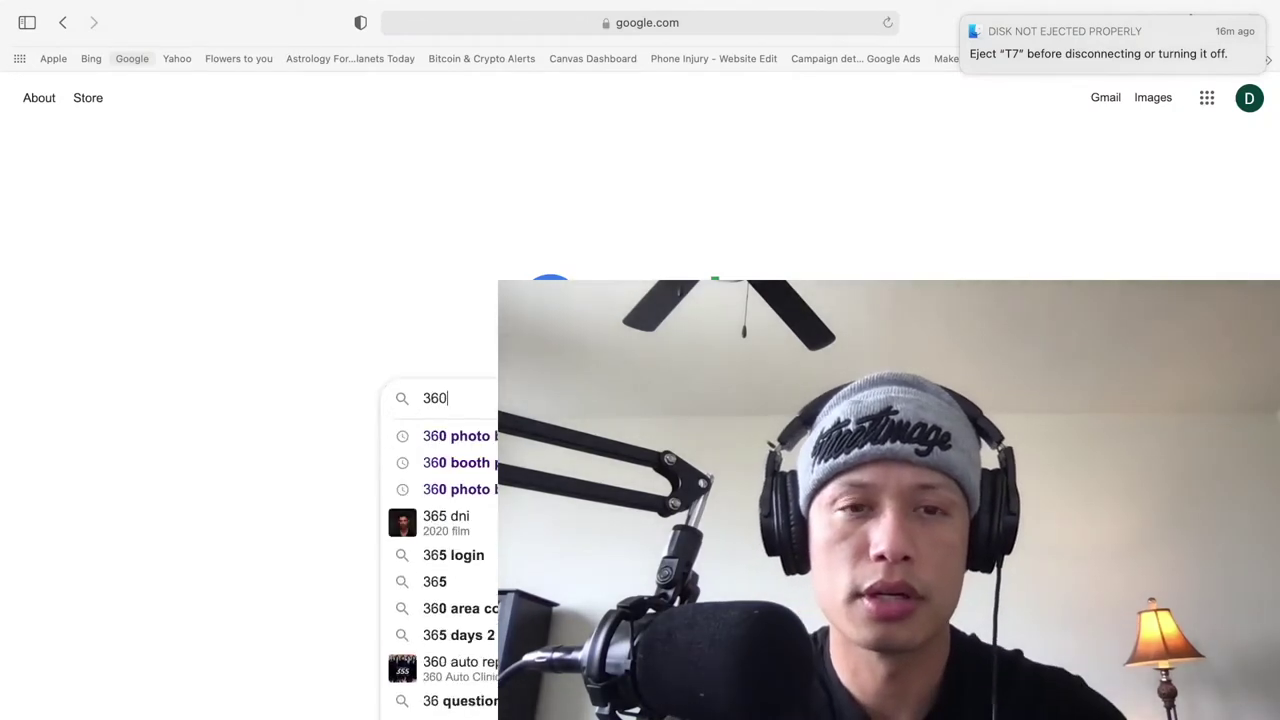
text( photo b)
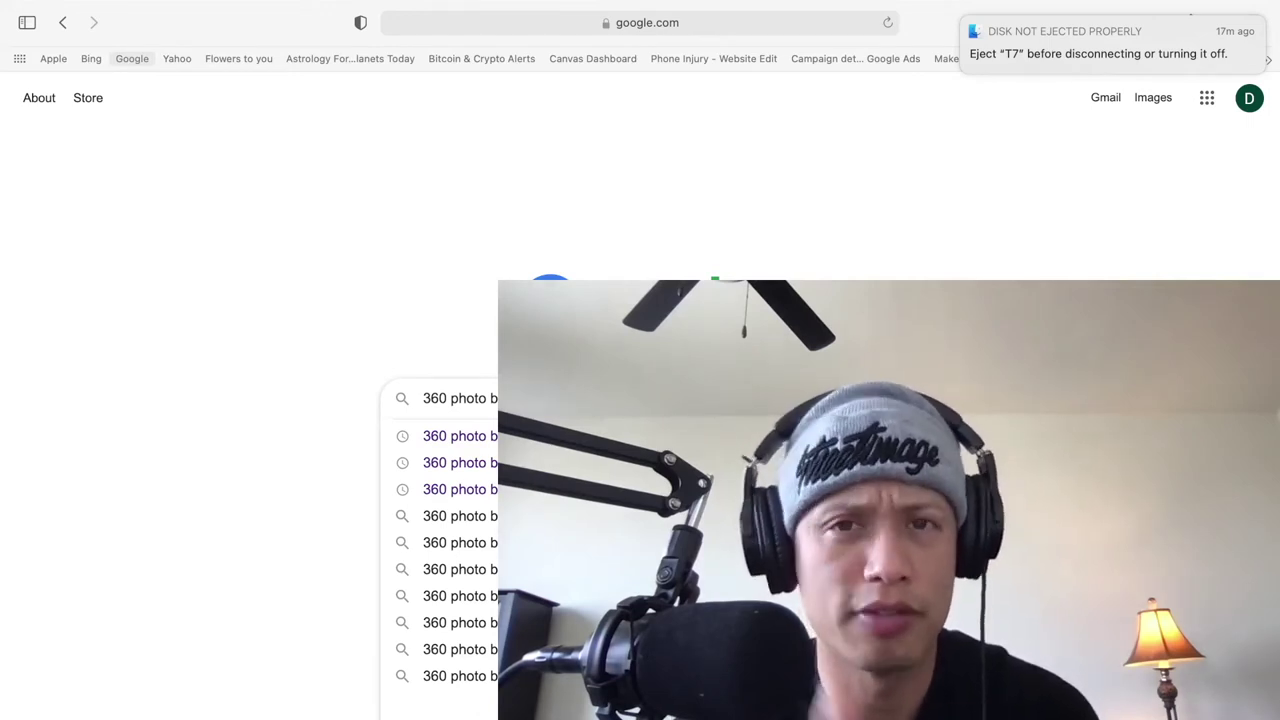
key(Return)
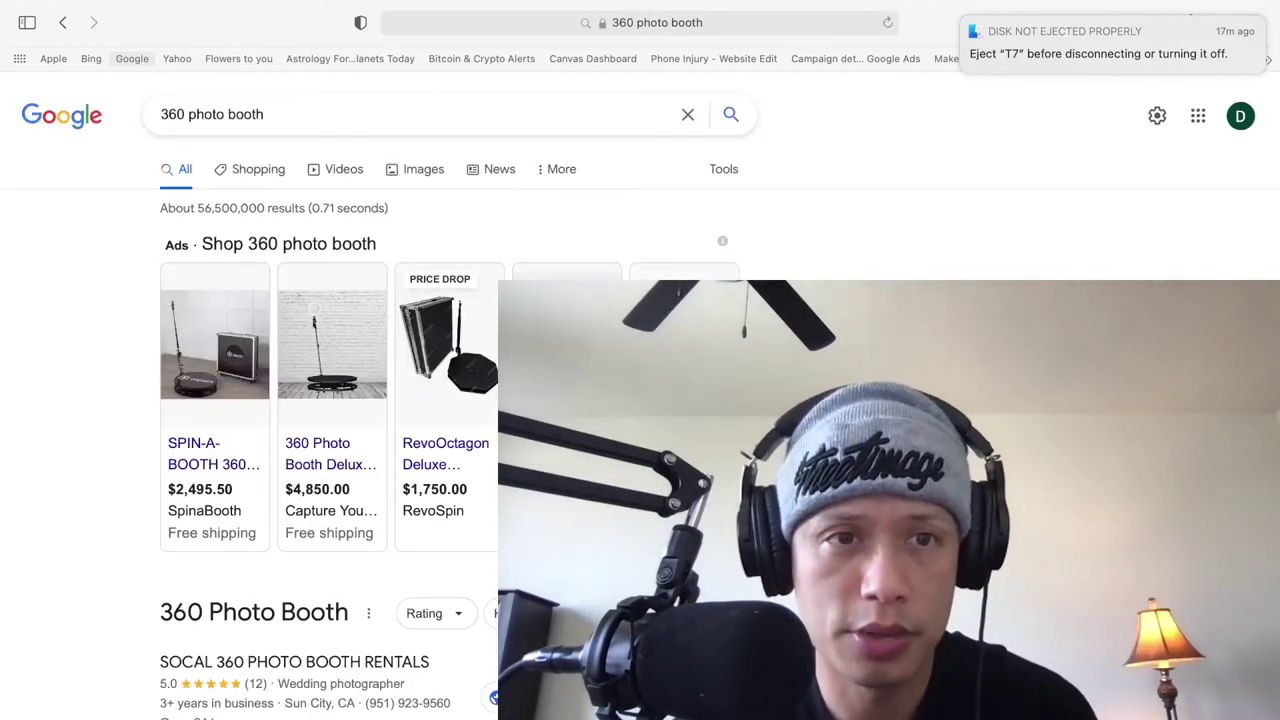
Step: Open the full list of local businesses from the 360 Photo Booth places section of the results
scroll(355, 283, down, 3)
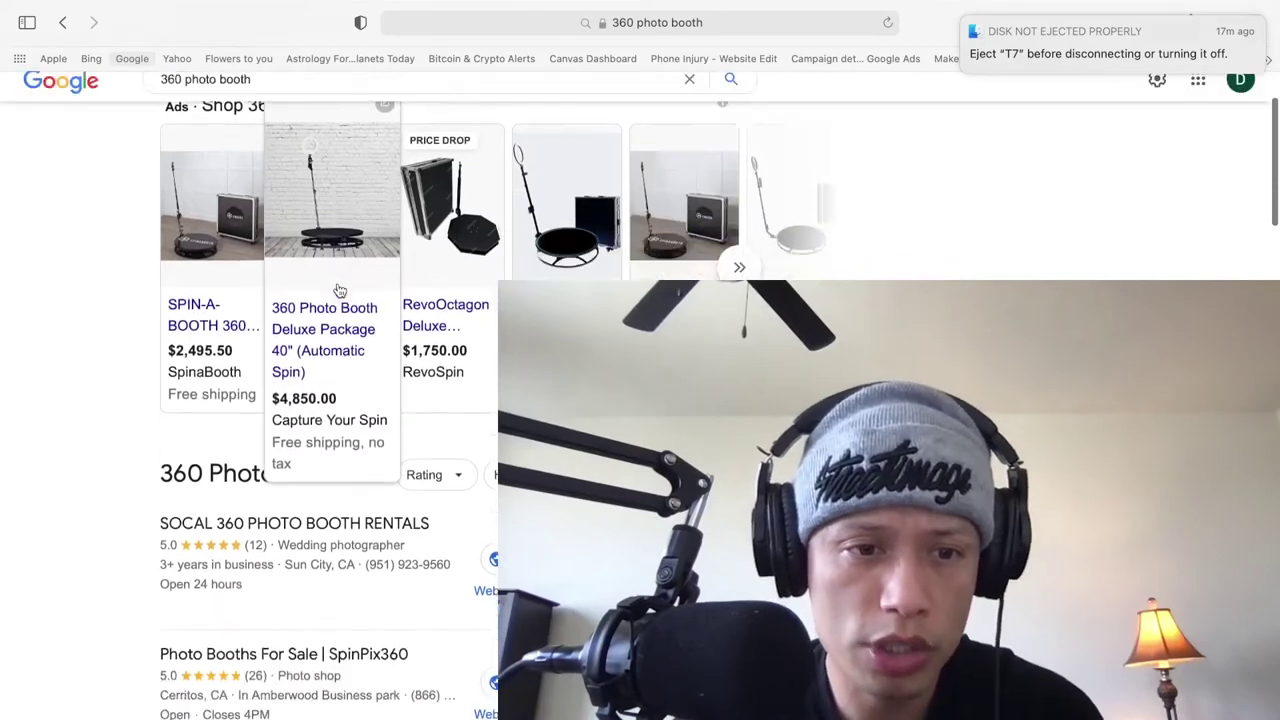
scroll(338, 290, down, 2)
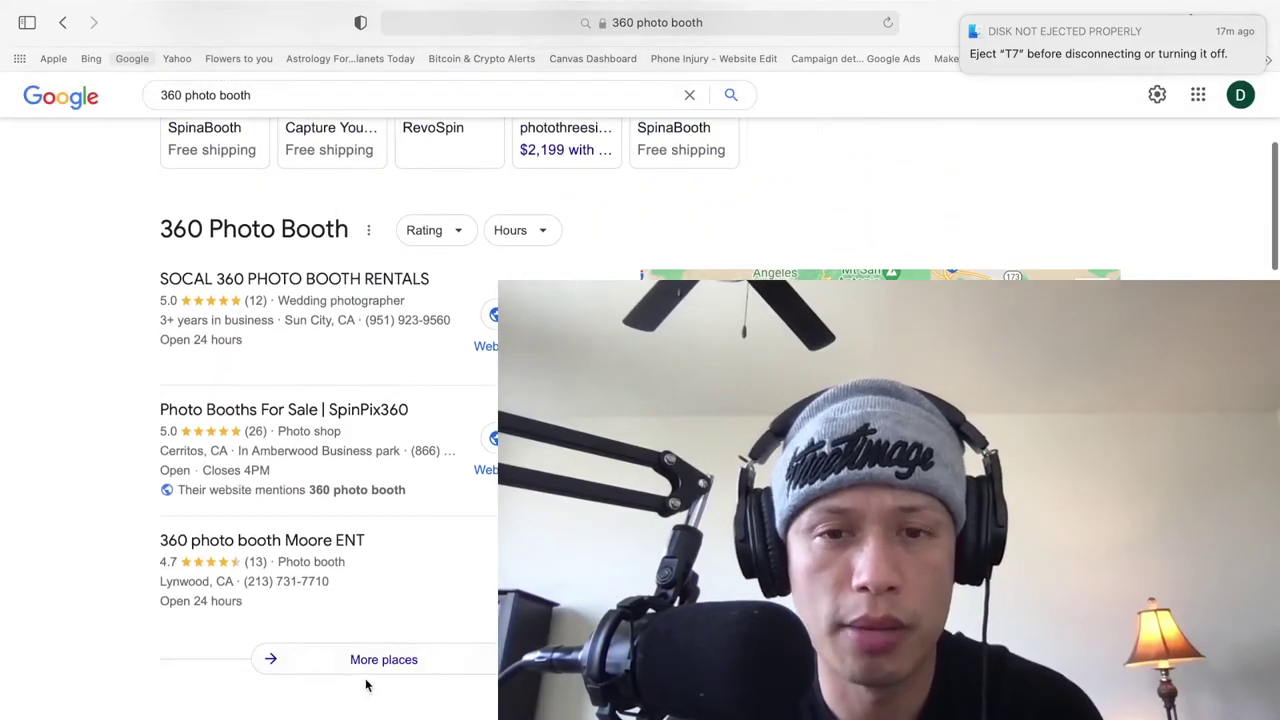
click(369, 674)
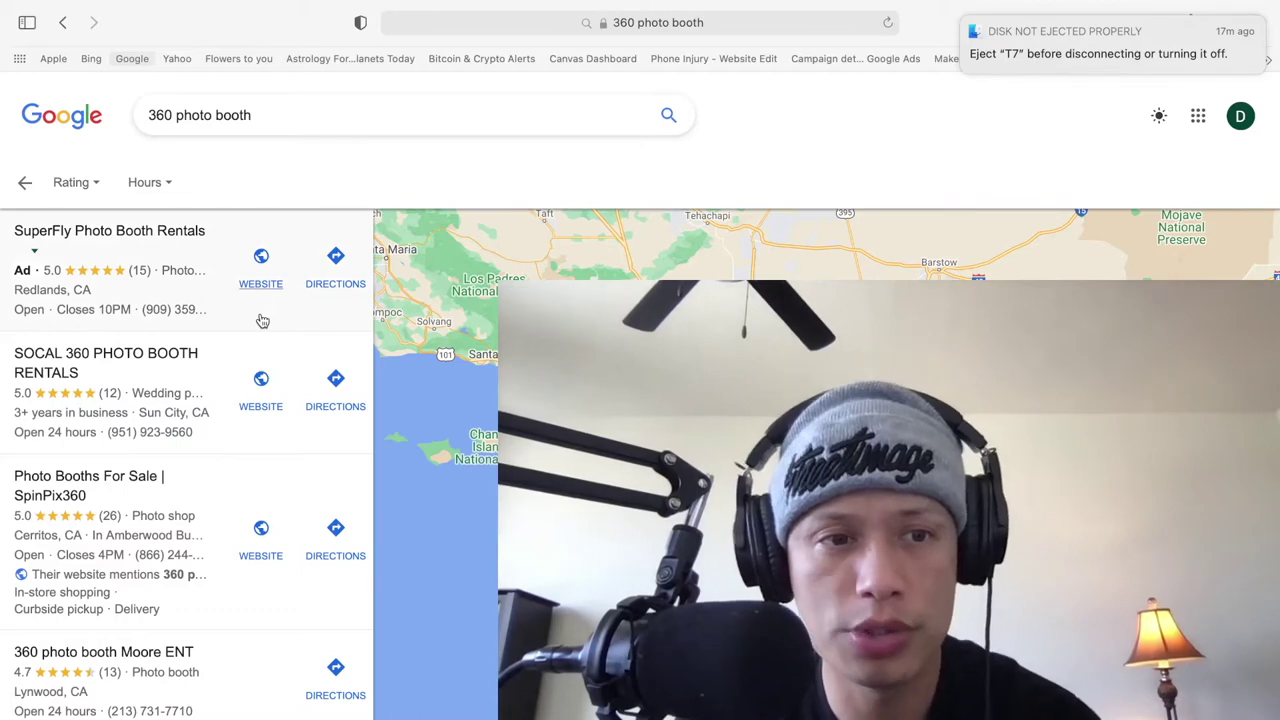
Step: Examine the local 360 photo booth listings through to the end of the page, including the Canary Capital Rentals entry
scroll(262, 320, down, 1)
scroll(262, 320, down, 4)
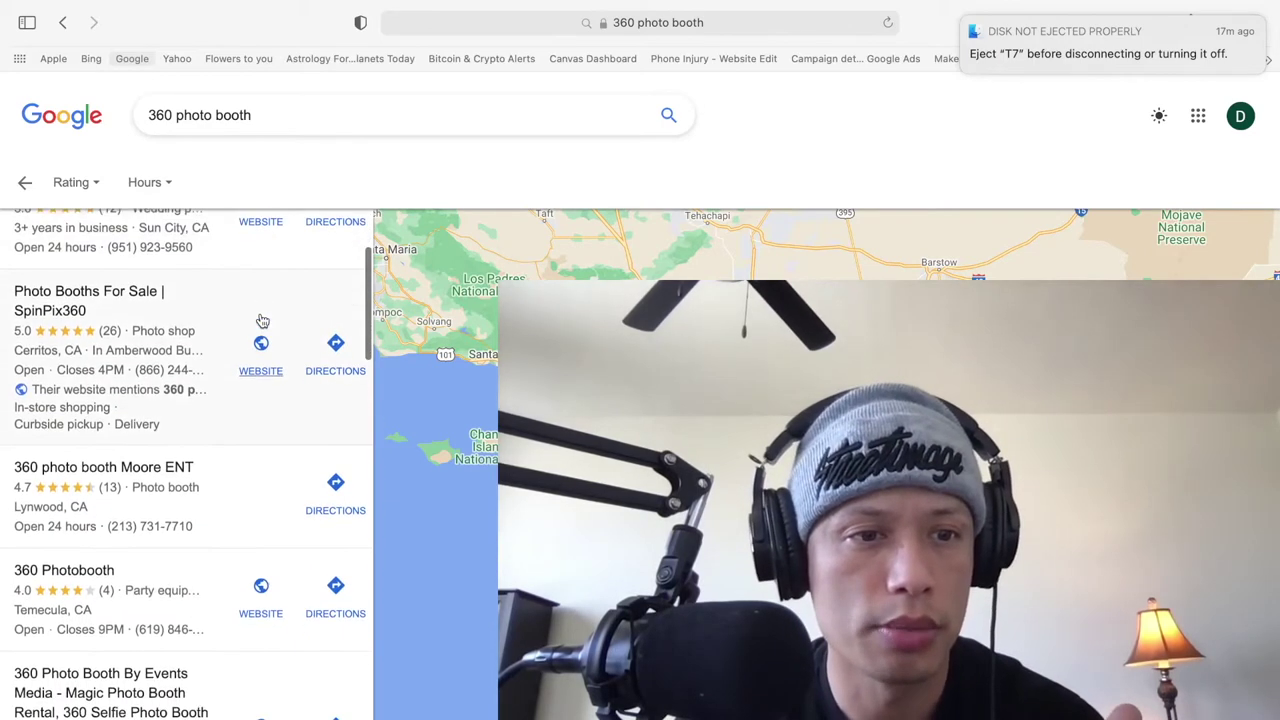
scroll(262, 320, down, 8)
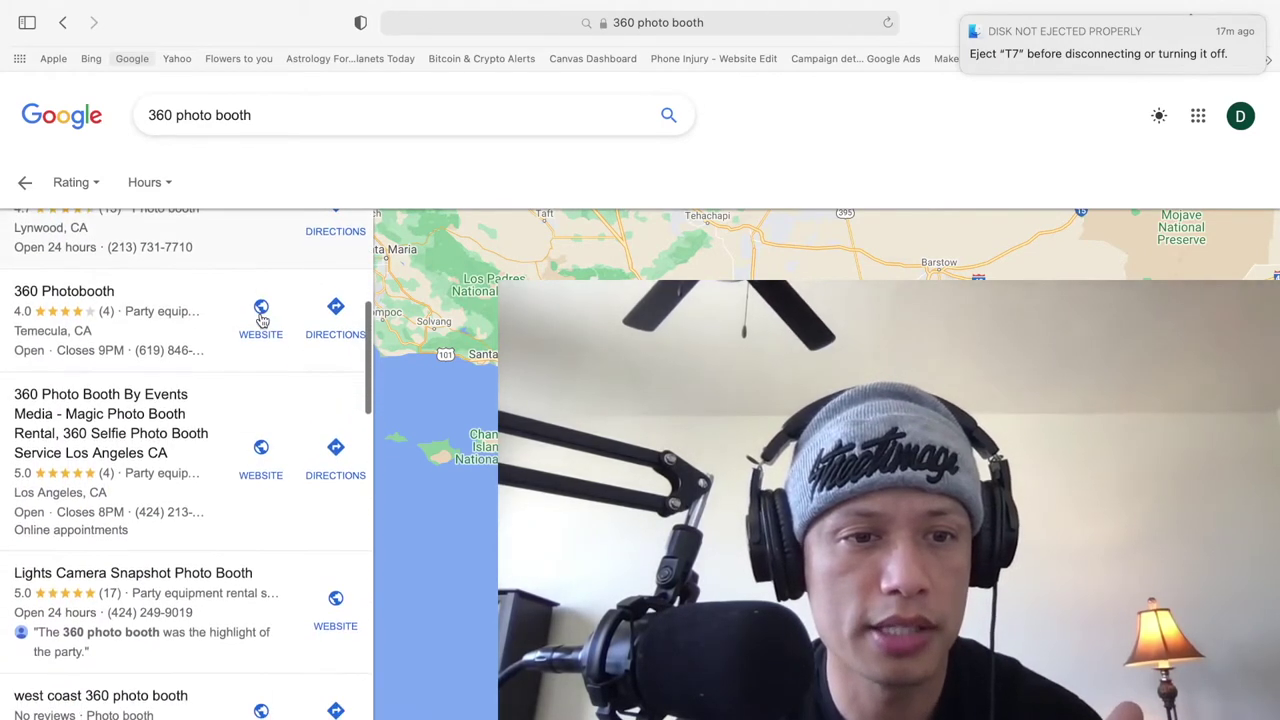
scroll(262, 320, down, 10)
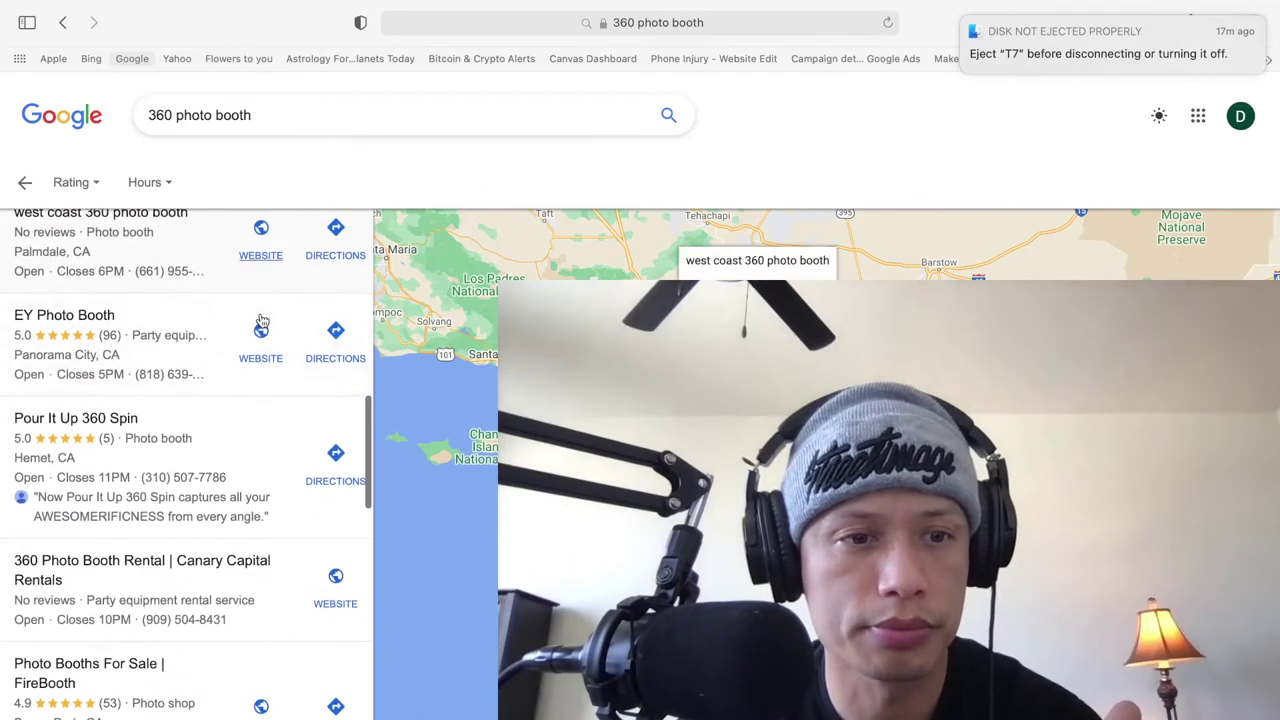
scroll(216, 521, down, 20)
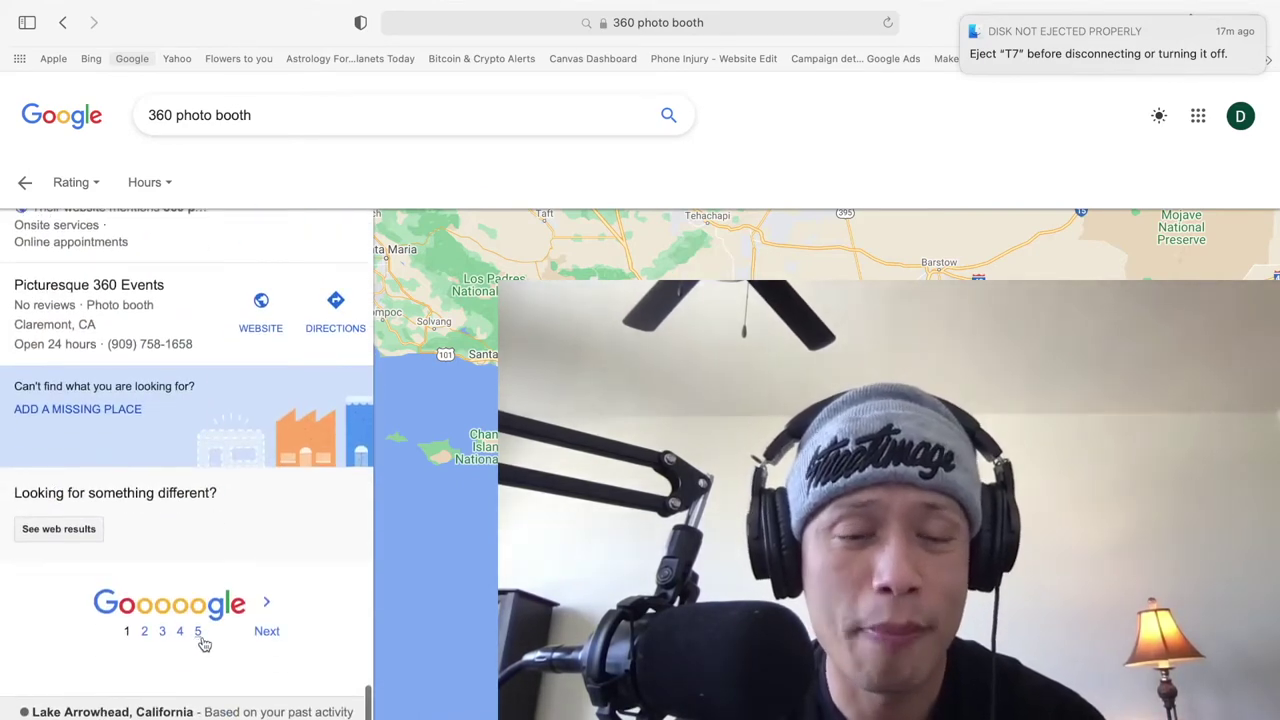
scroll(200, 644, up, 20)
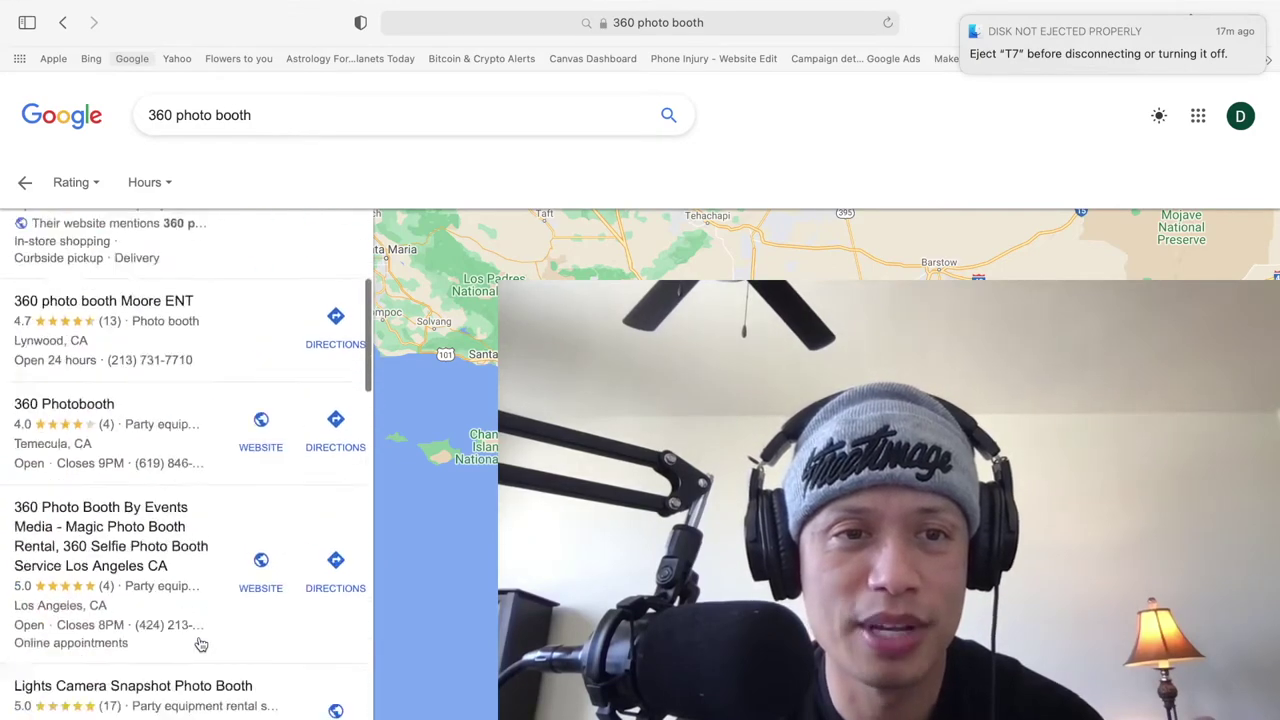
scroll(200, 644, down, 6)
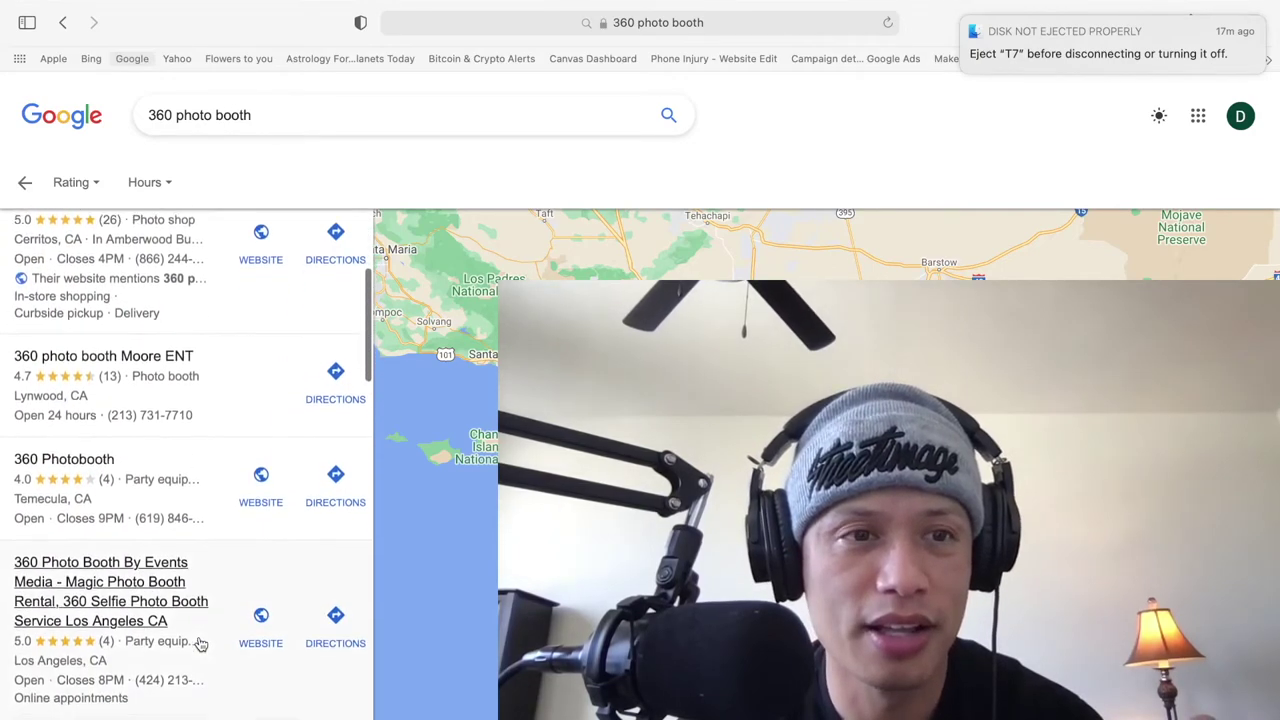
scroll(200, 644, down, 8)
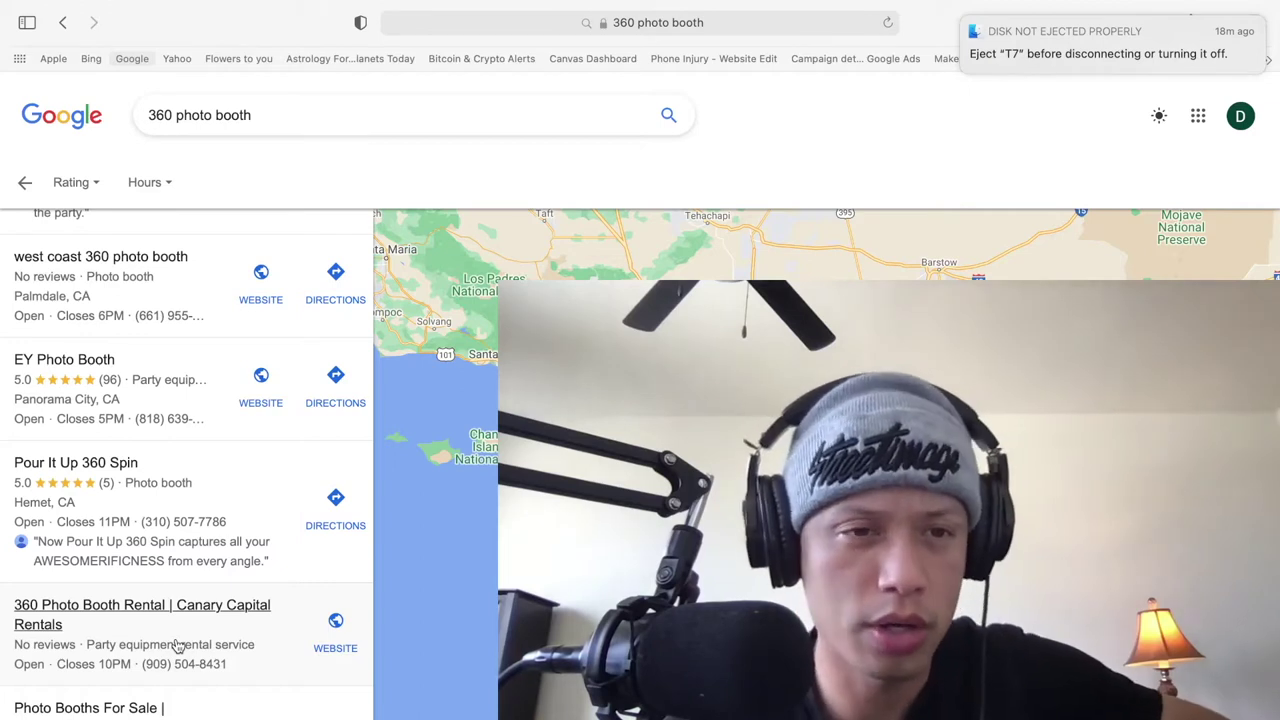
scroll(176, 646, down, 1)
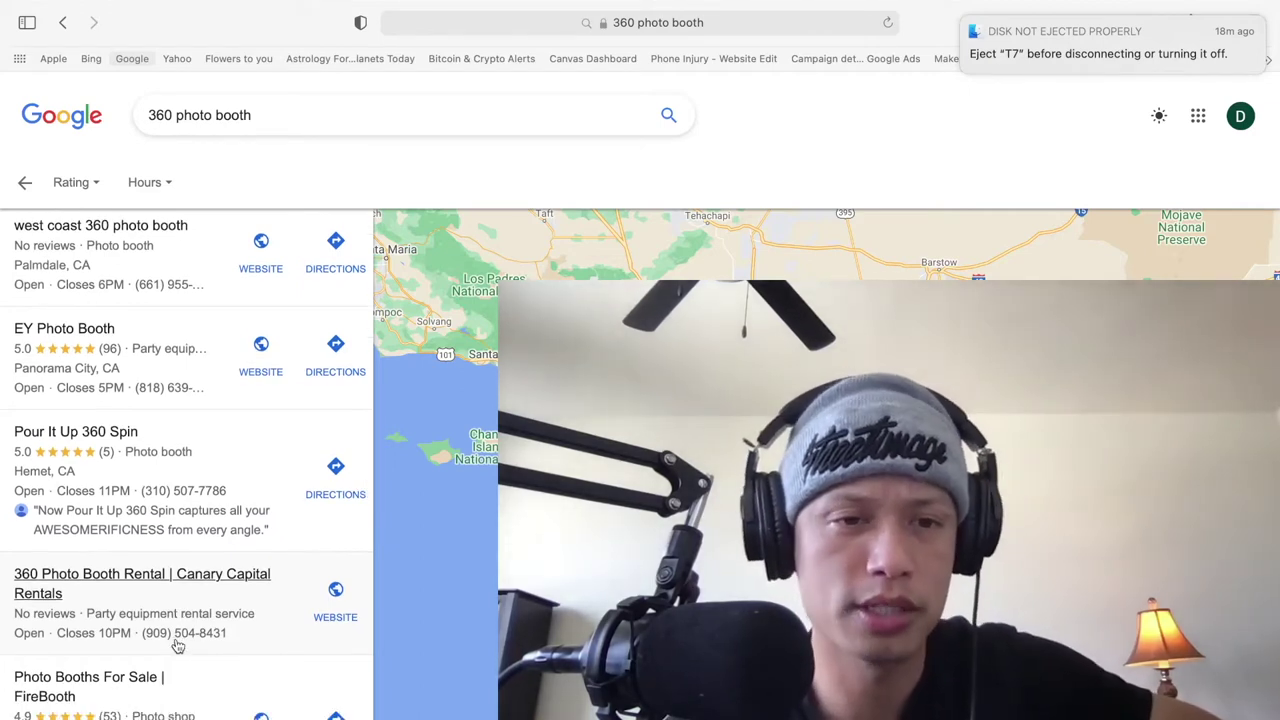
scroll(176, 646, down, 1)
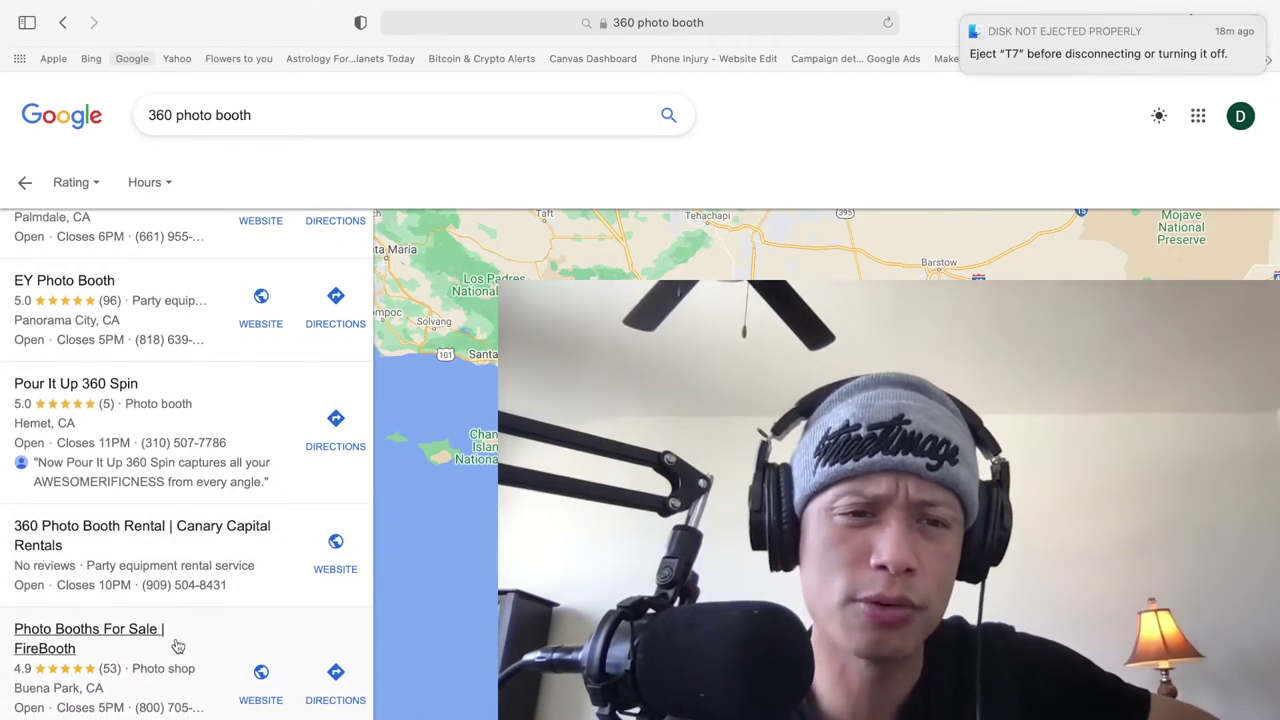
scroll(176, 646, down, 3)
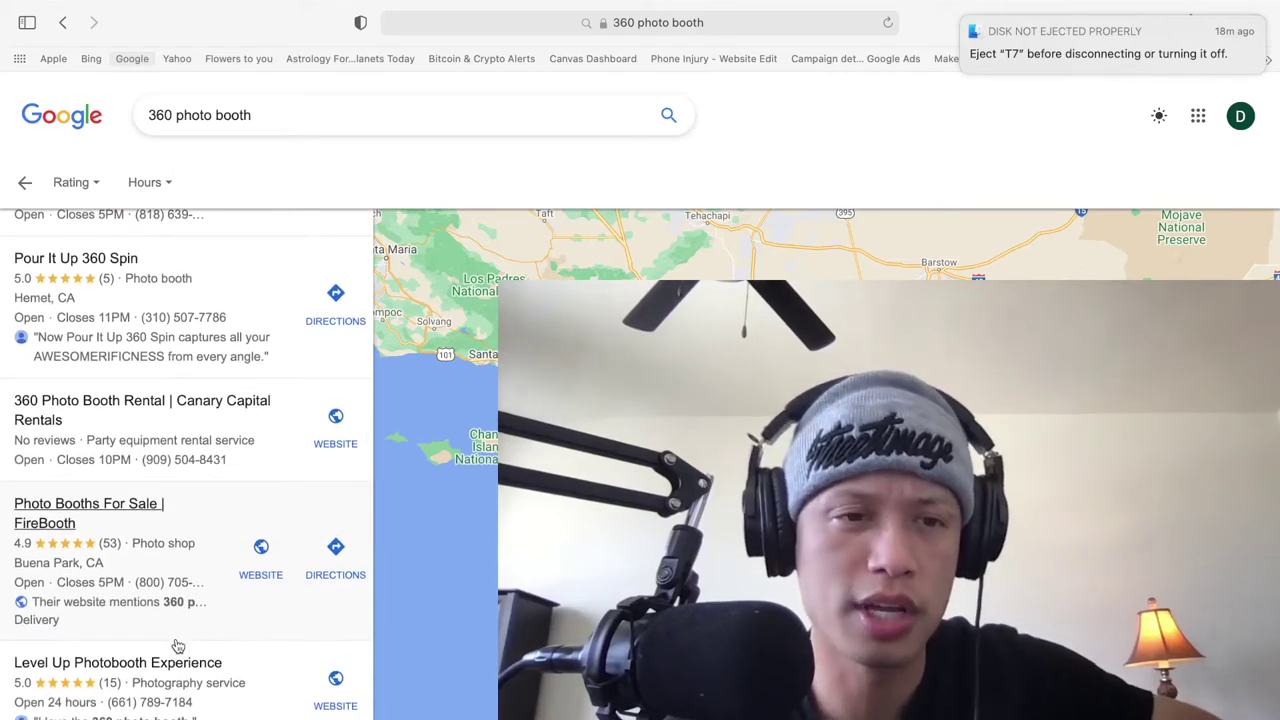
scroll(176, 646, up, 1)
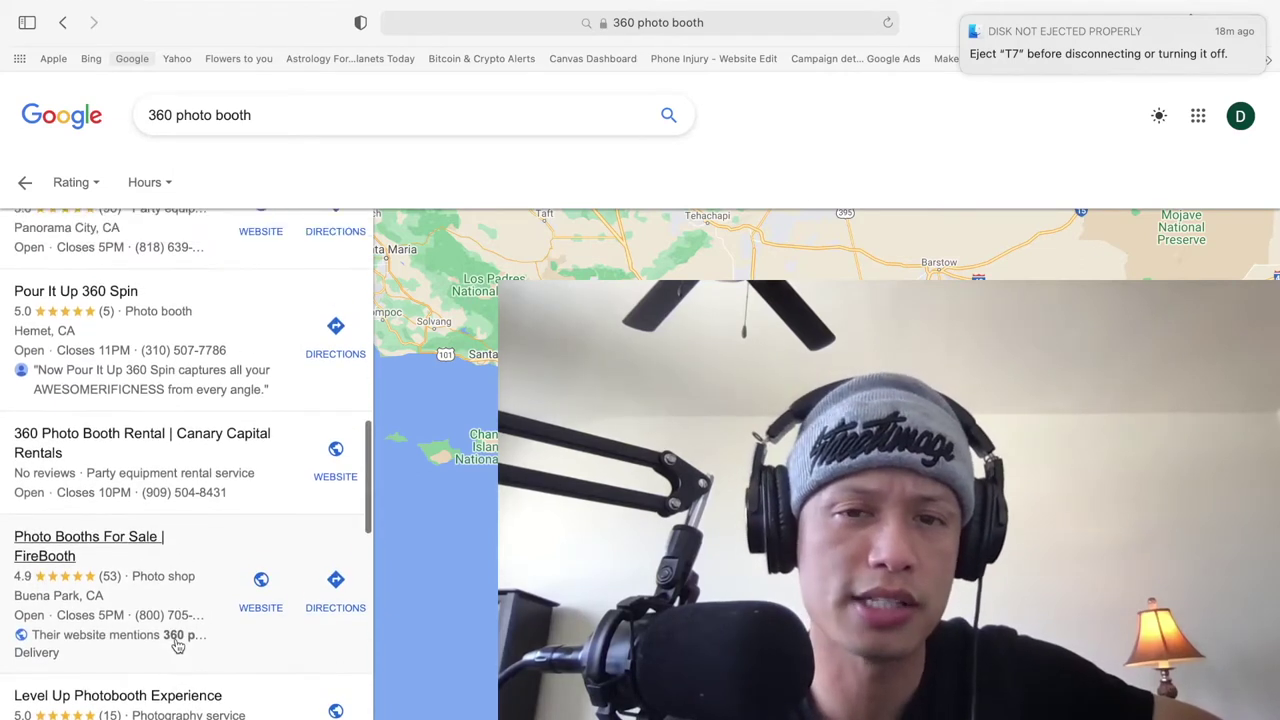
scroll(176, 646, up, 1)
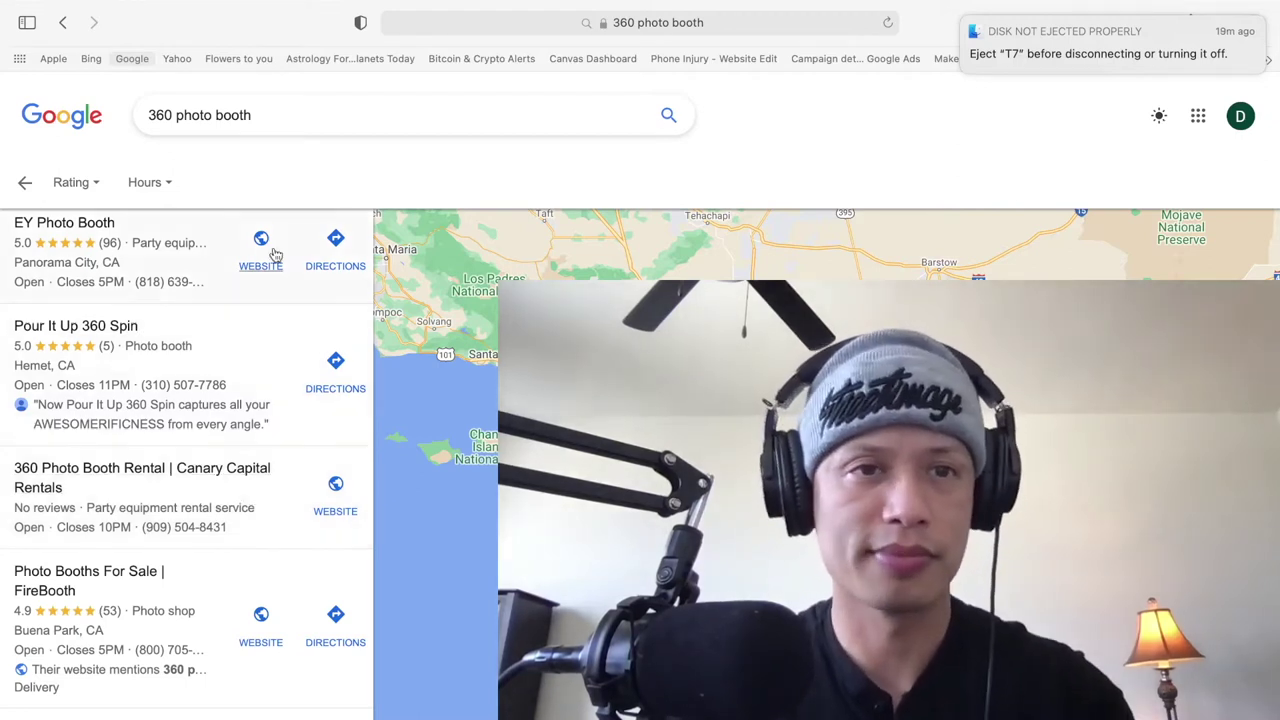
Step: Try to search for google keyword planner from the local business results page
triple_click(285, 116)
key(BackSpace)
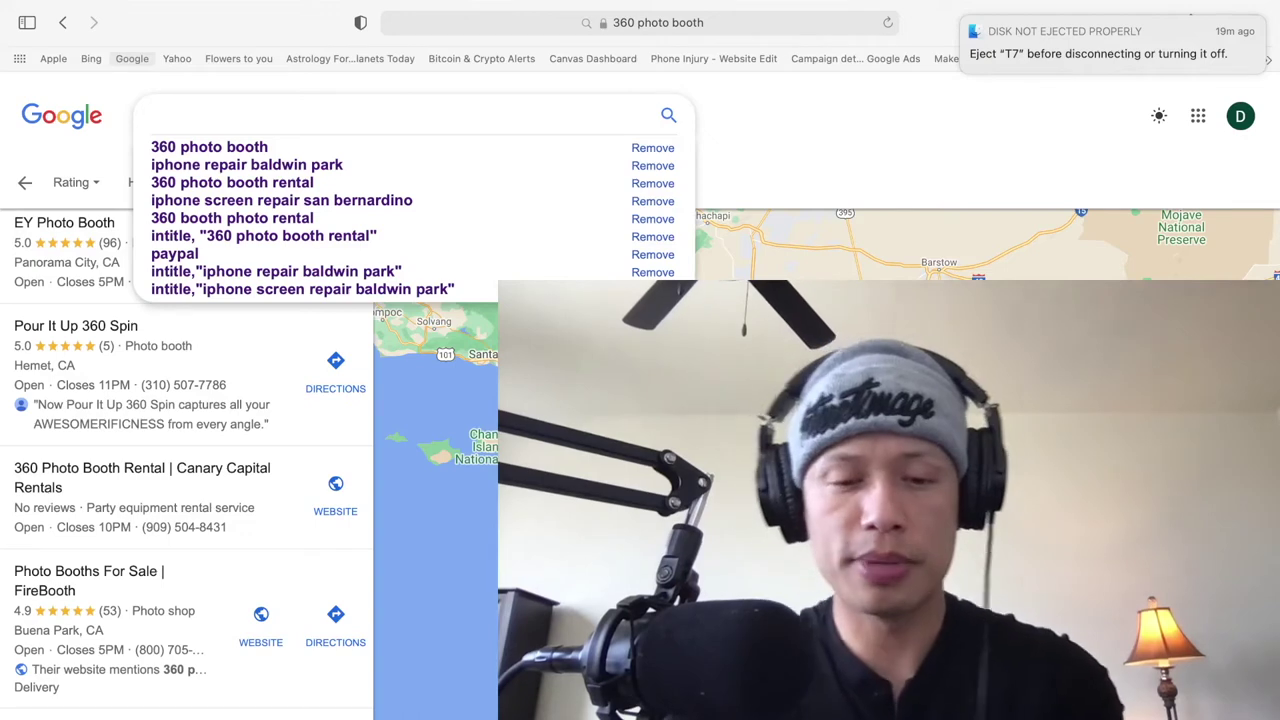
text(google k)
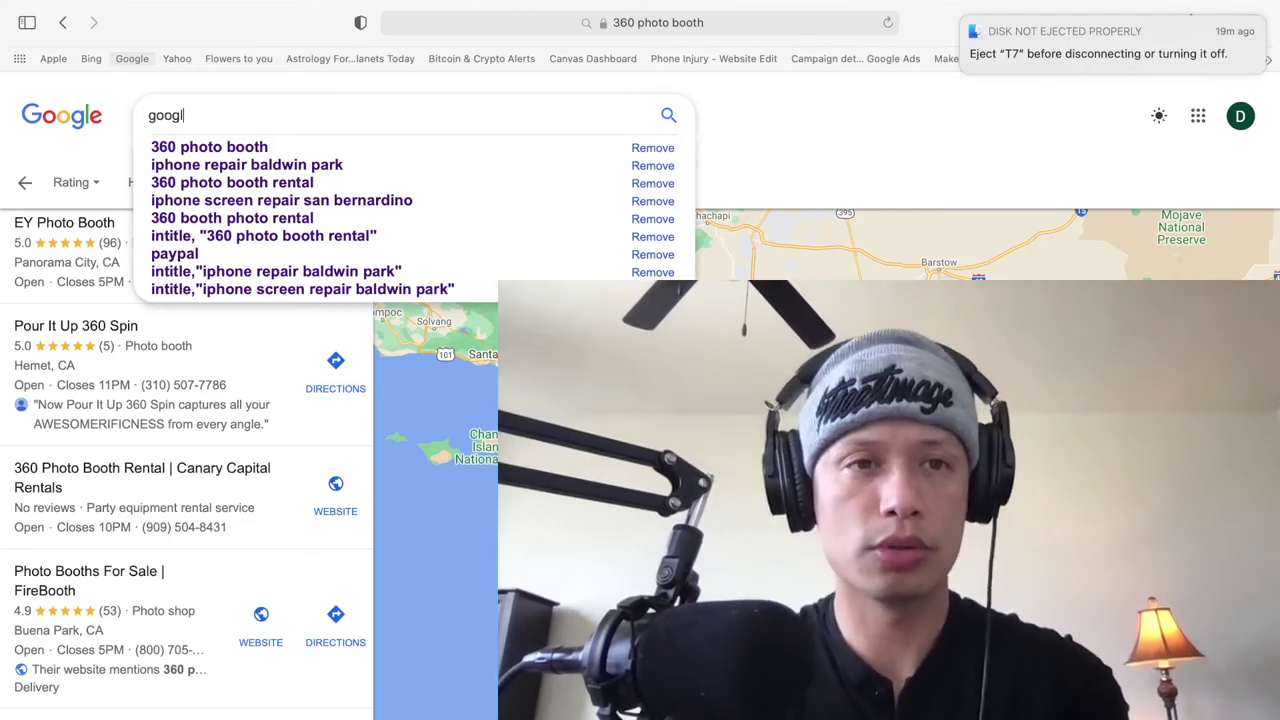
click(257, 148)
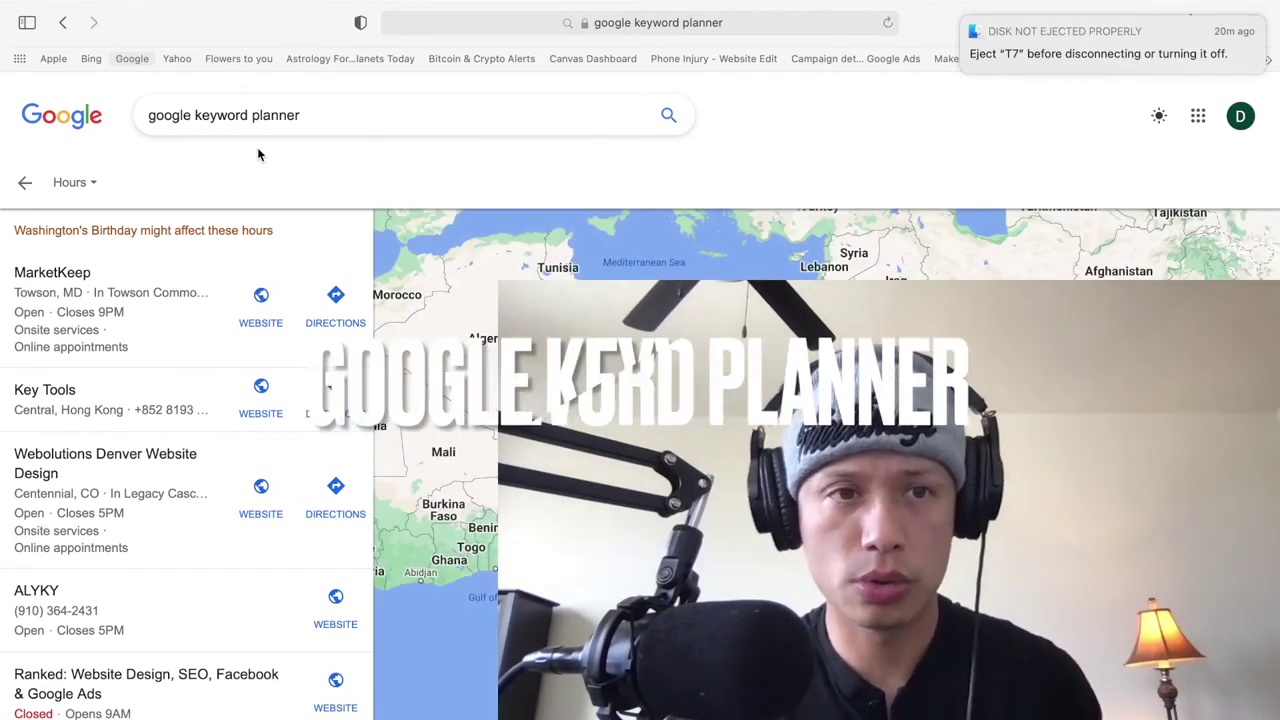
Step: Return to the Google home page and search for google keyword planner
click(75, 117)
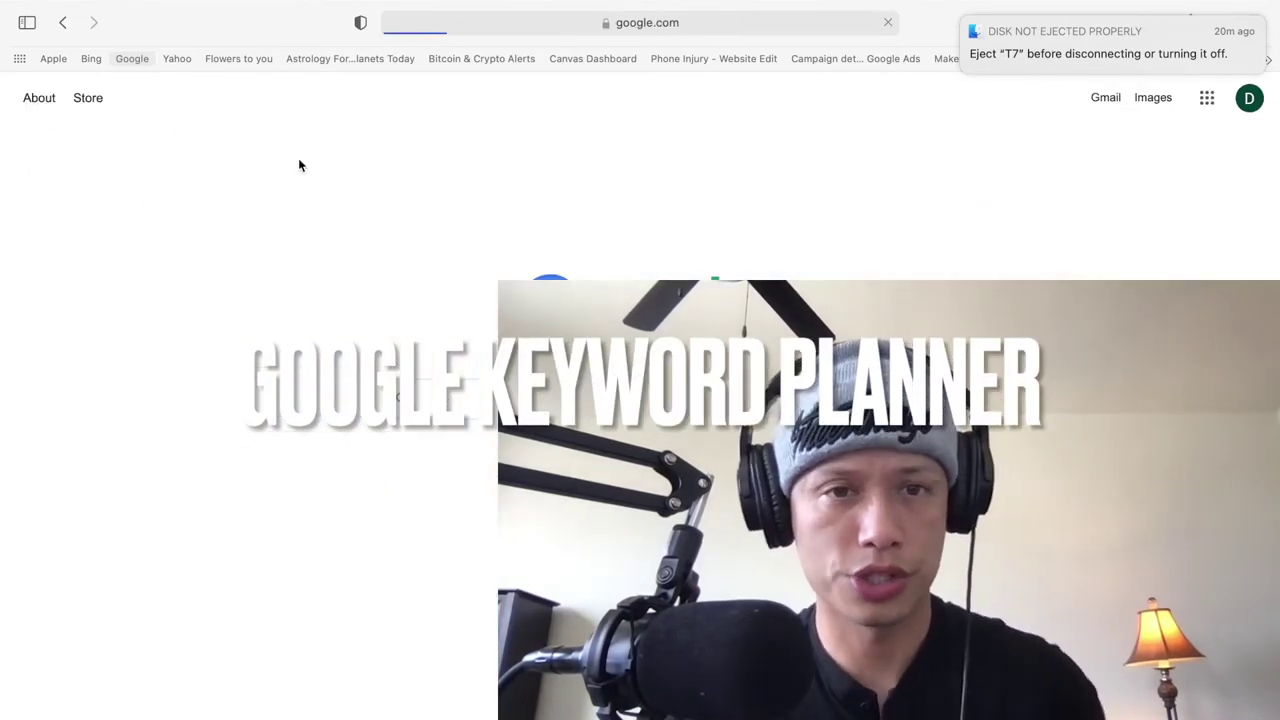
text(google)
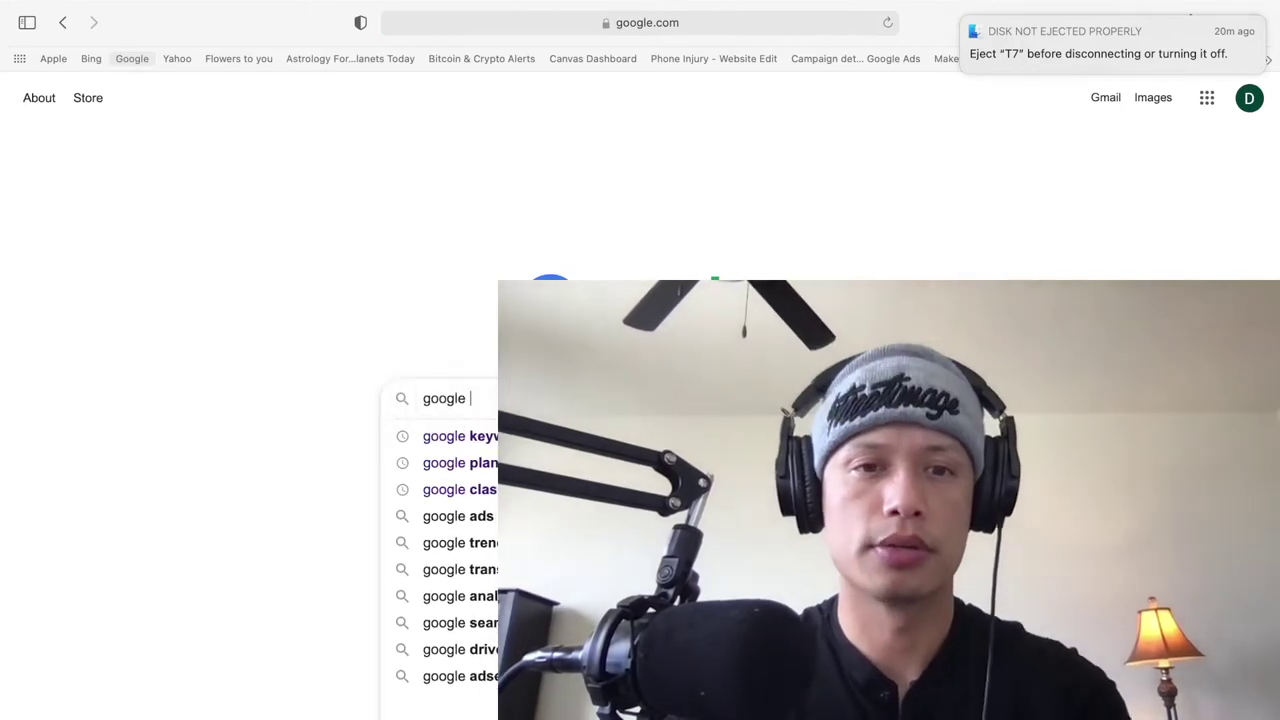
click(446, 437)
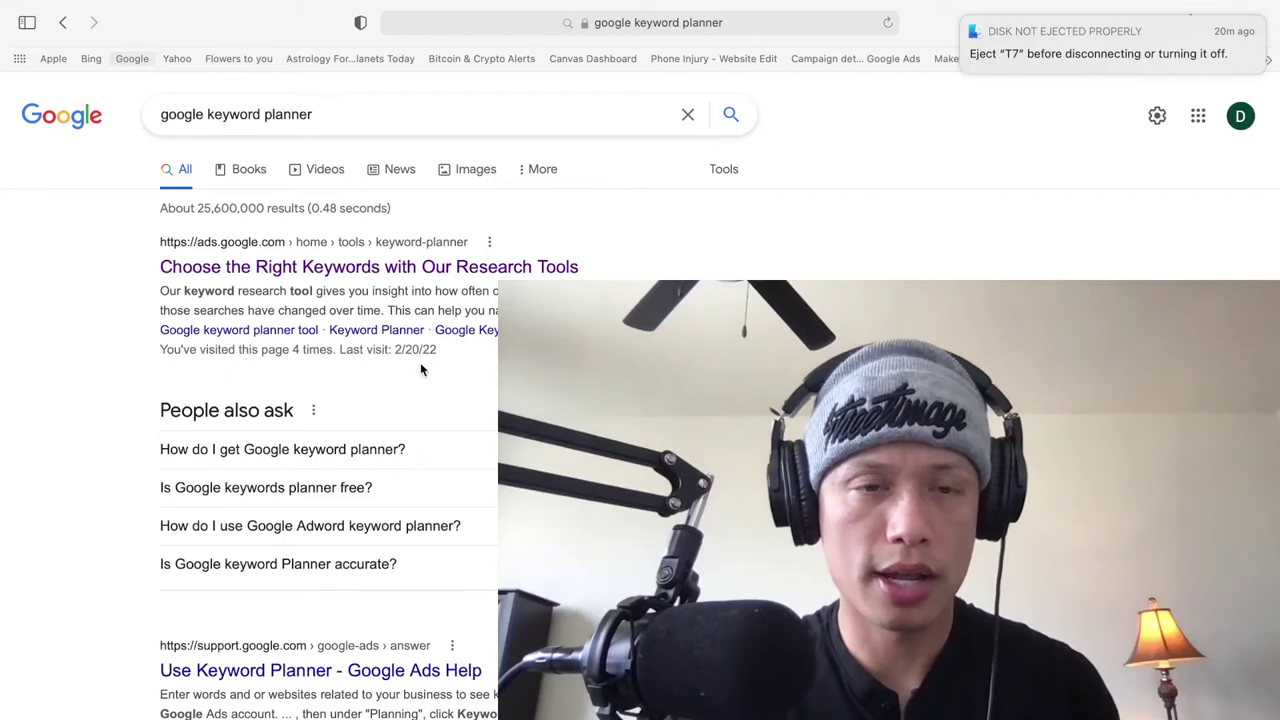
Step: Go to Keyword Planner through the "Choose the Right Keywords with Our Research Tools" result and start discovering new keywords
click(390, 283)
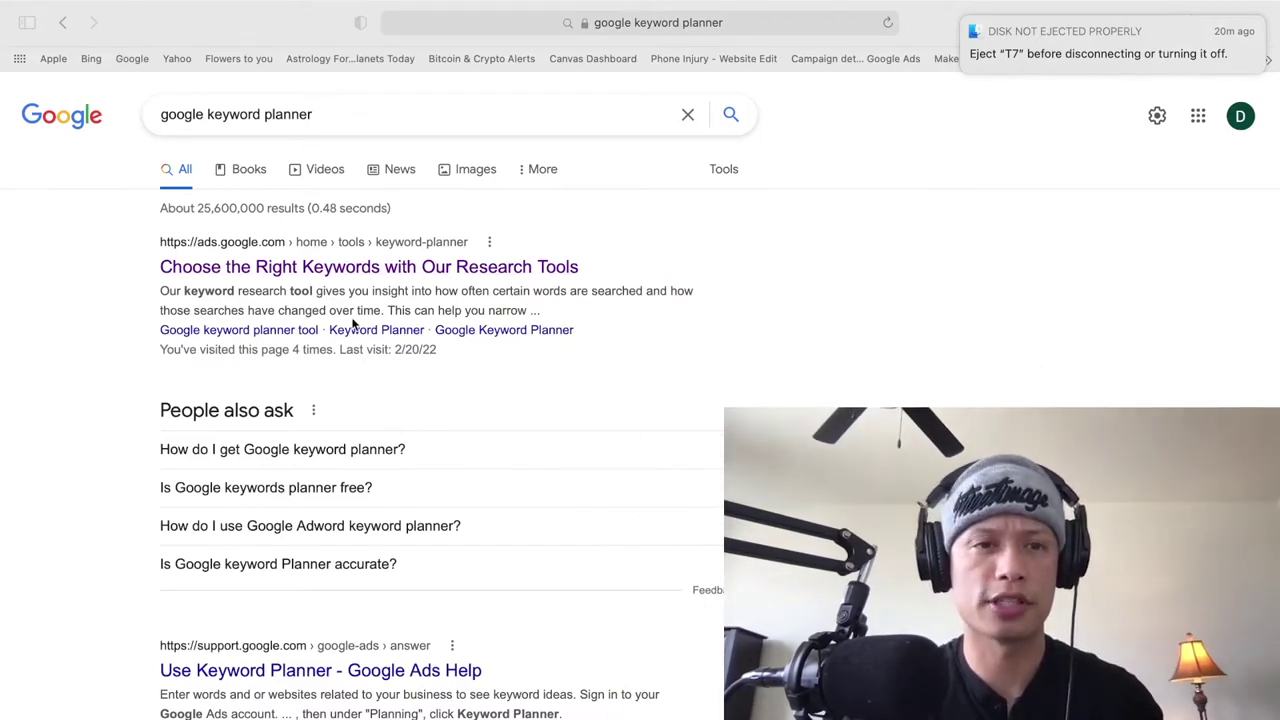
click(316, 266)
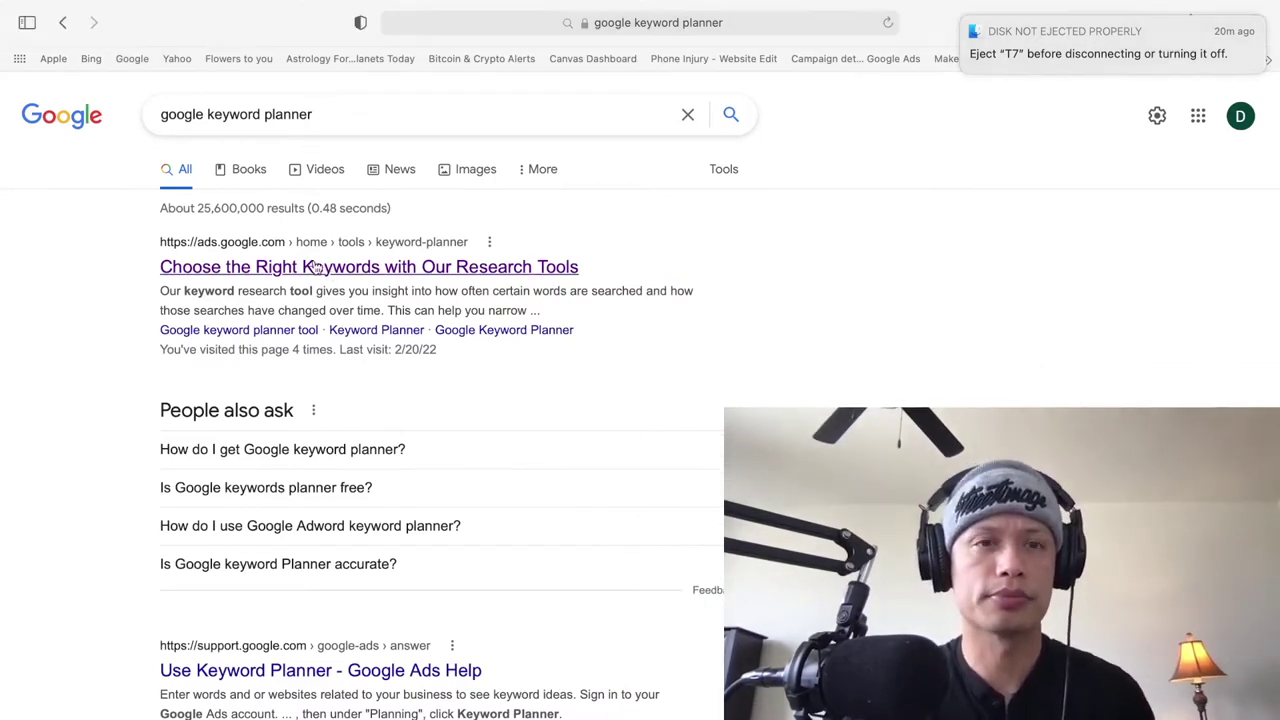
click(316, 266)
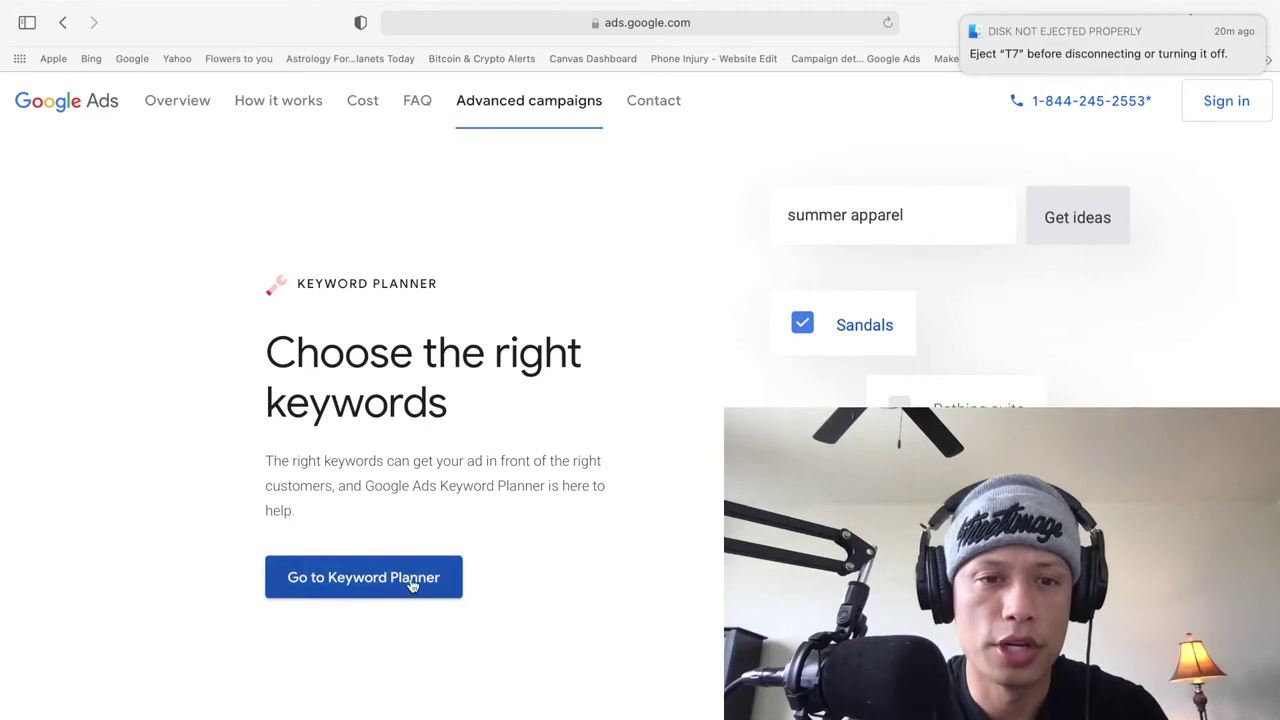
click(411, 582)
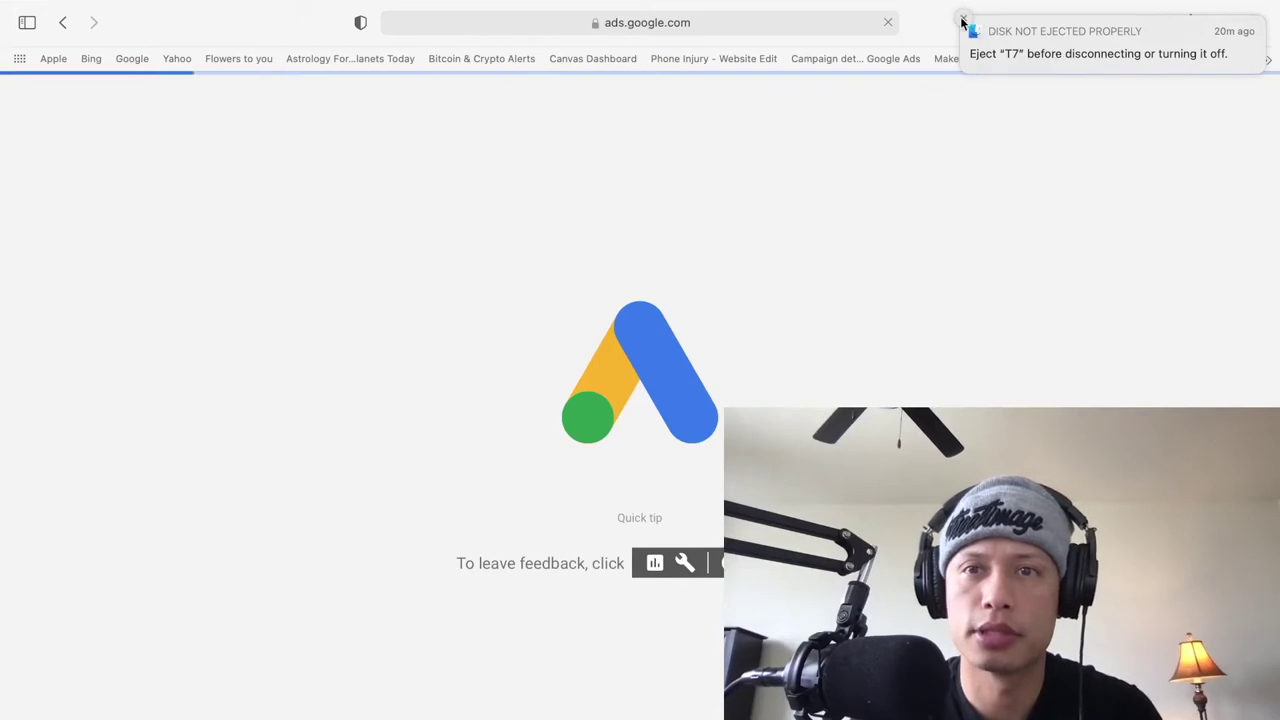
click(963, 22)
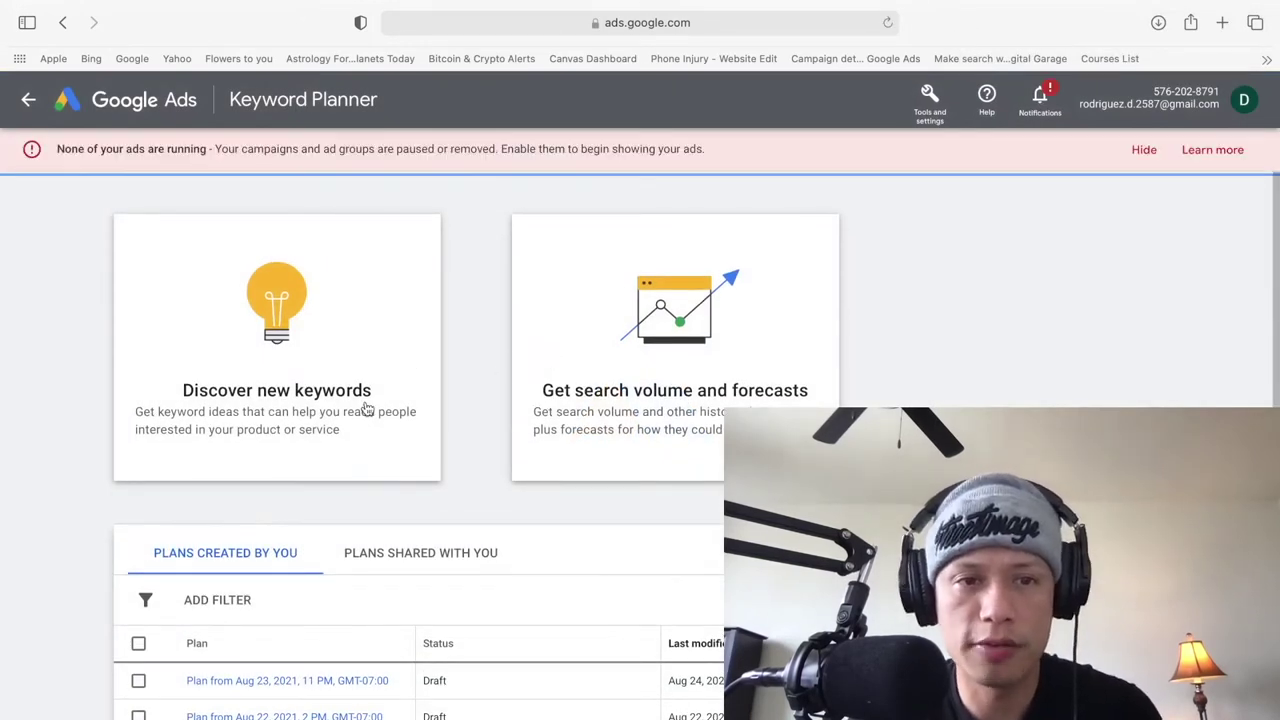
click(330, 392)
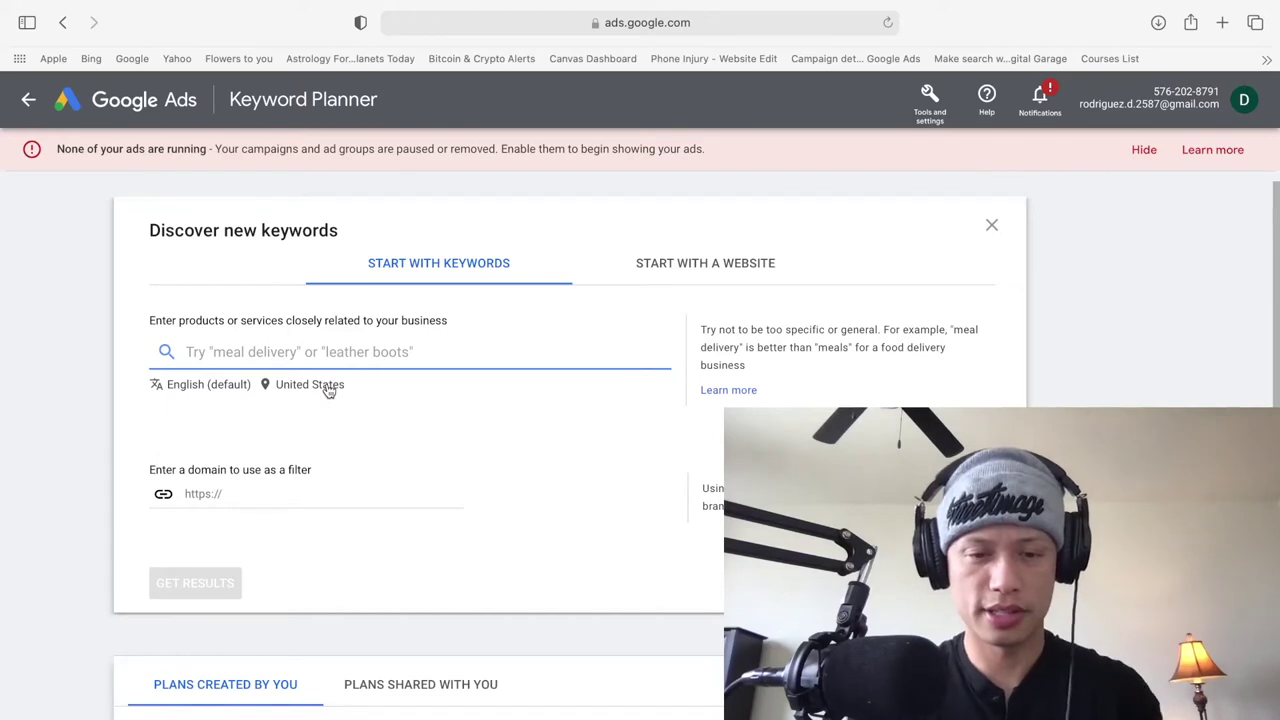
Step: Get keyword ideas for "360 photo booth rental" with the default English language and United States location
text(3)
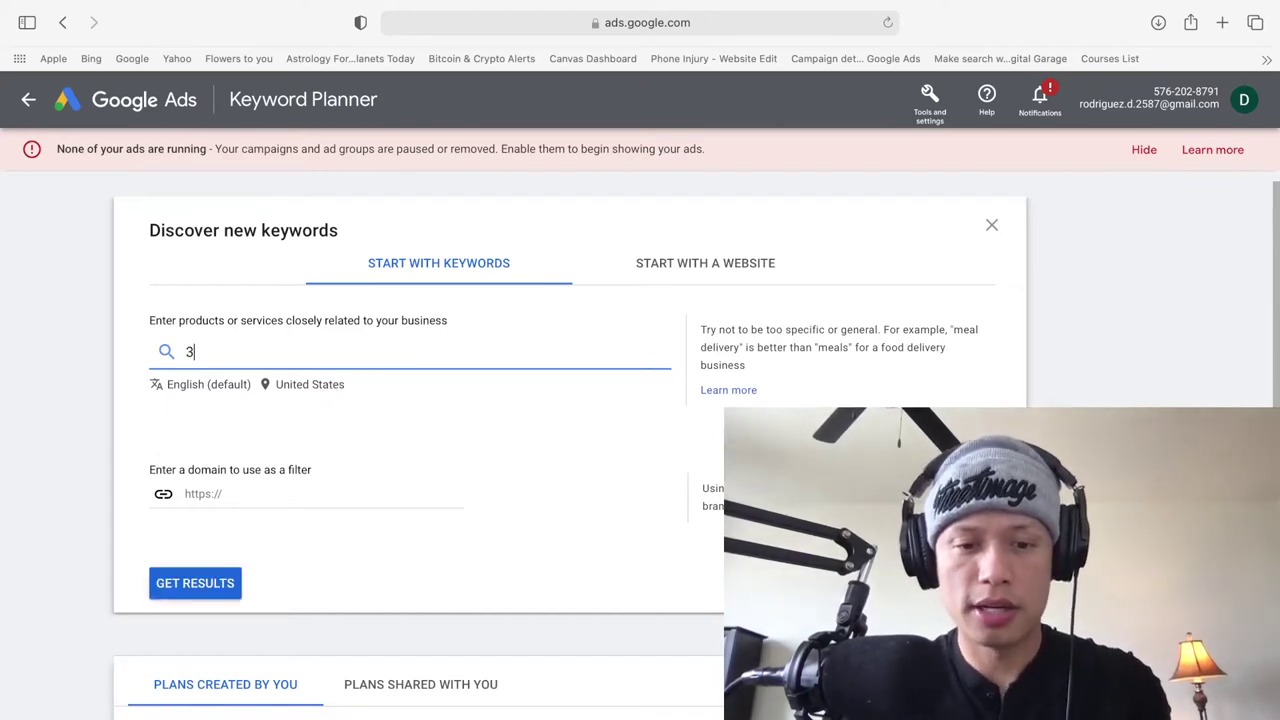
text(60 photo bootyh)
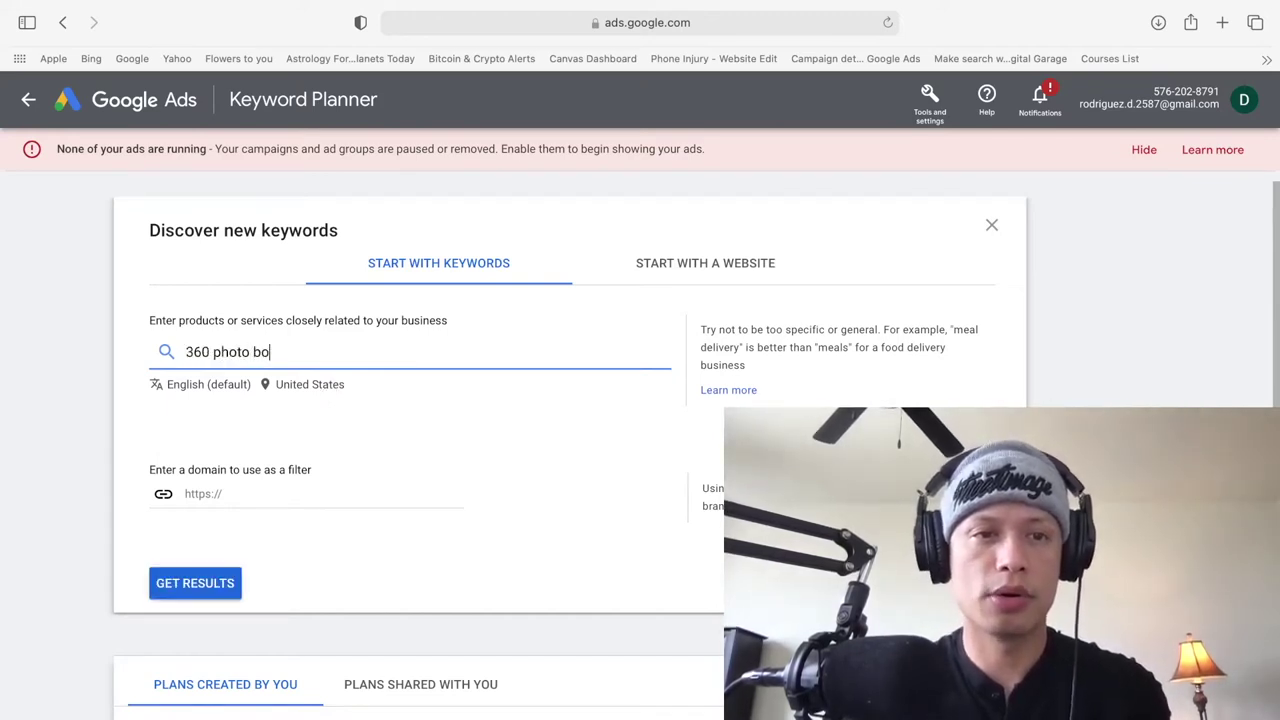
key(BackSpace)
key(BackSpace)
text(h rental)
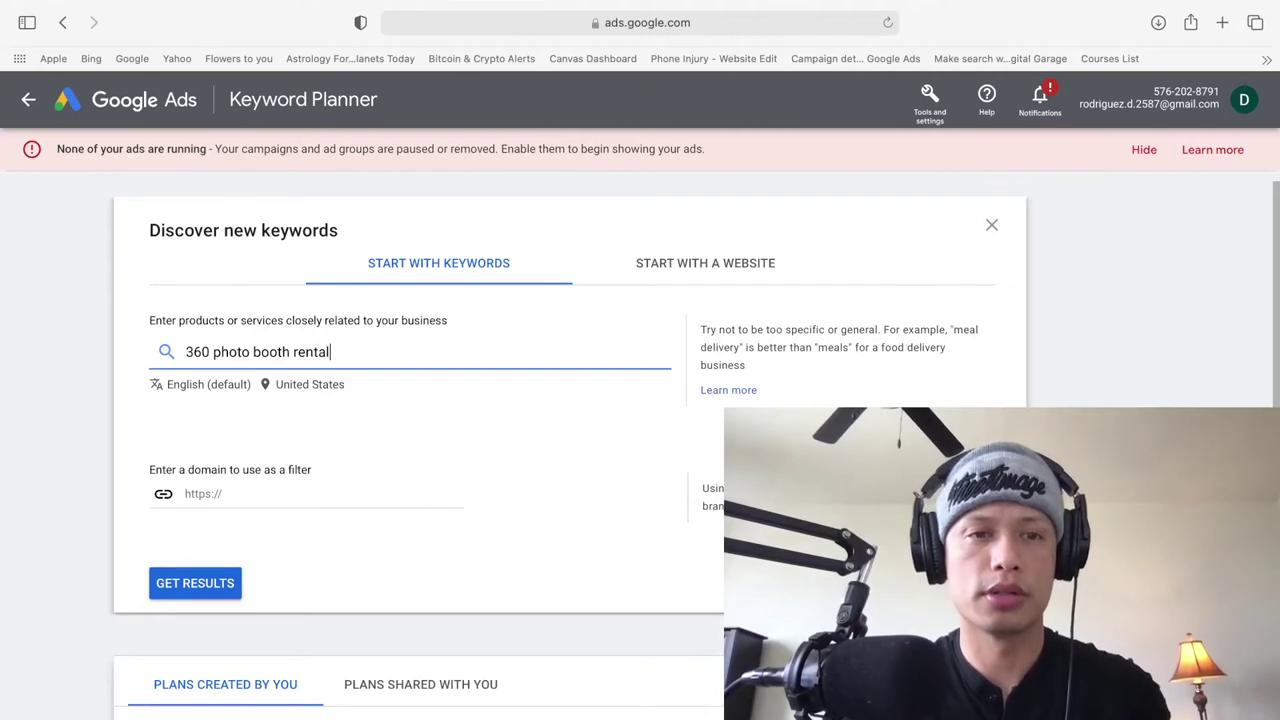
key(Return)
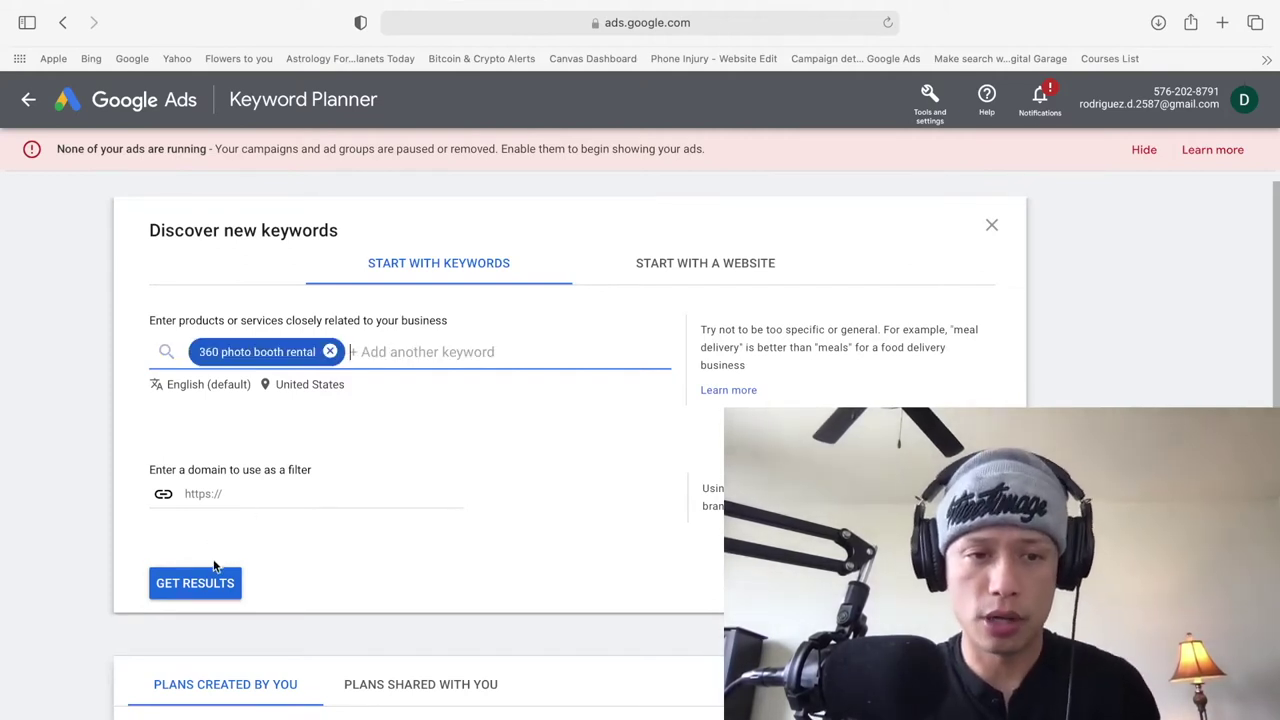
click(195, 585)
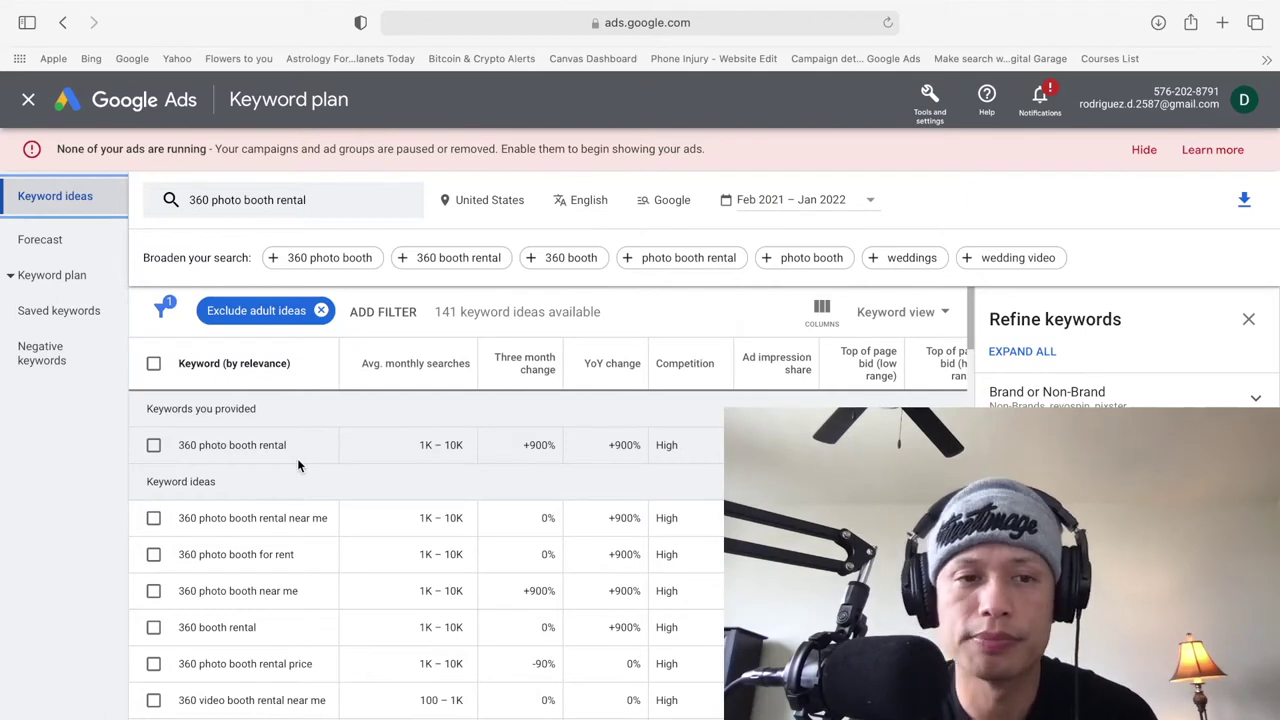
Step: Examine the keyword ideas for 360 photo booth rental, comparing their average monthly searches, changes and competition, and return to the start of the list
scroll(363, 453, down, 1)
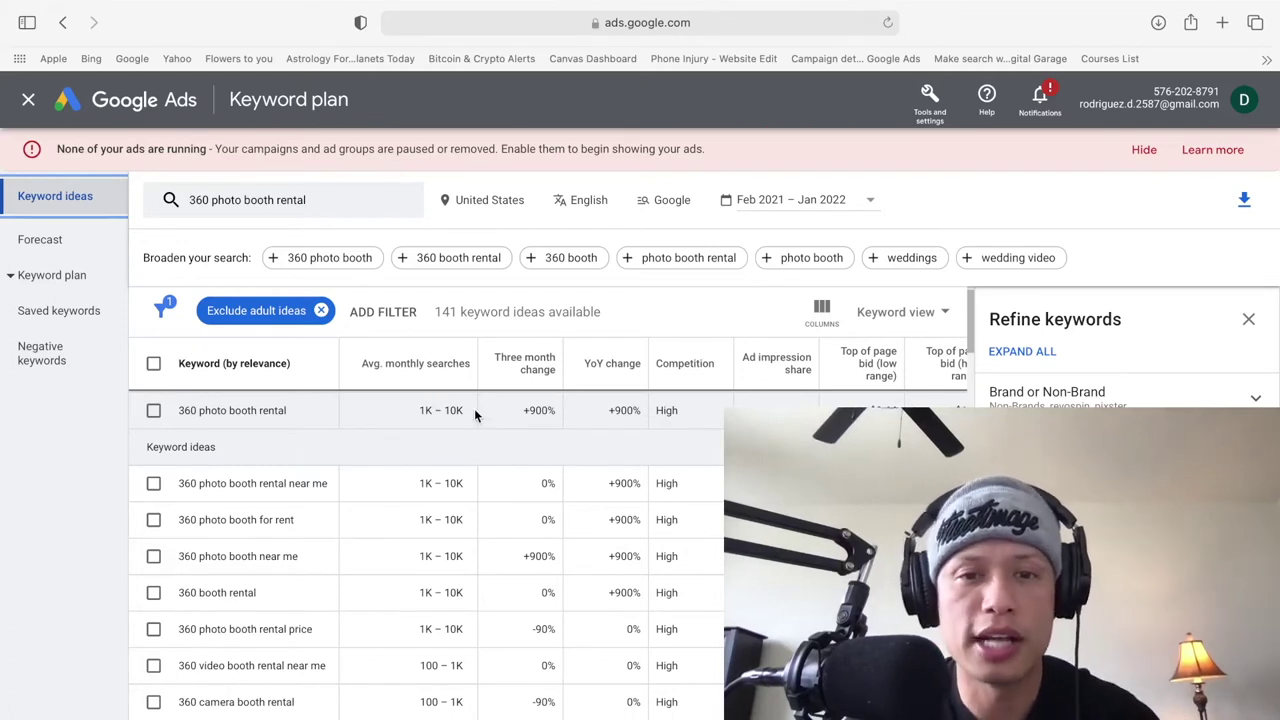
scroll(474, 410, down, 2)
scroll(474, 416, down, 7)
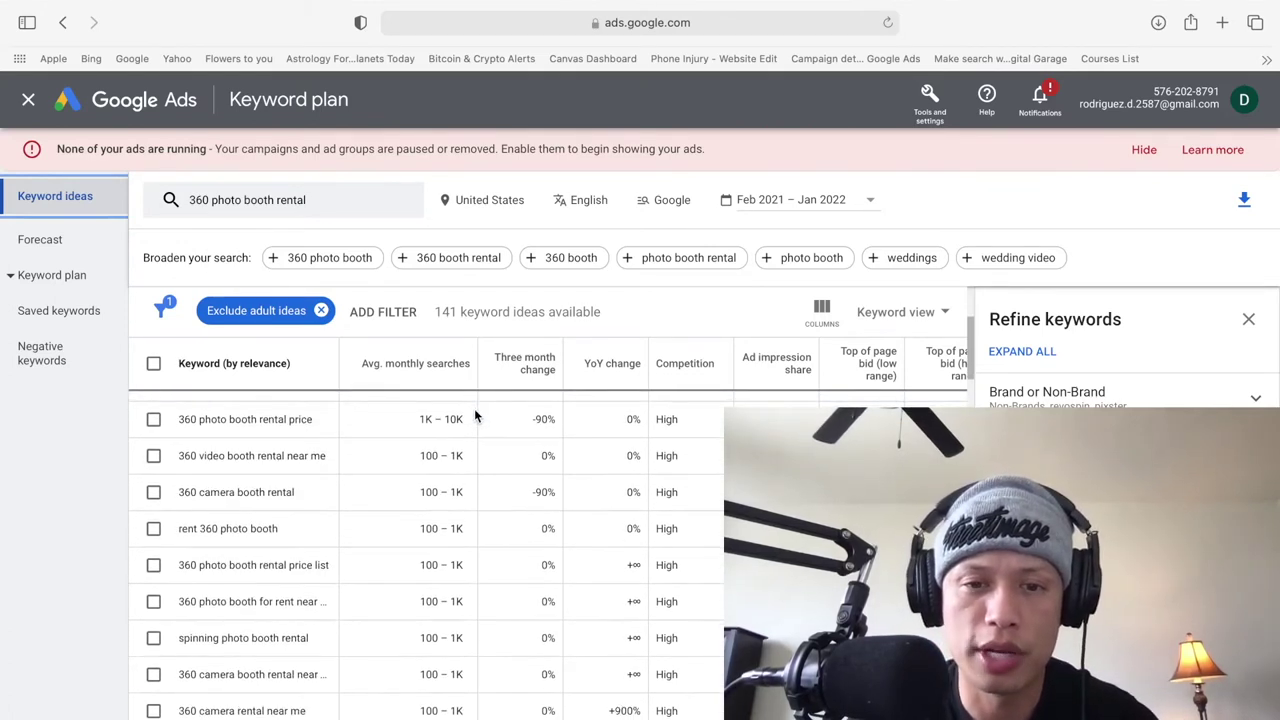
scroll(499, 471, down, 4)
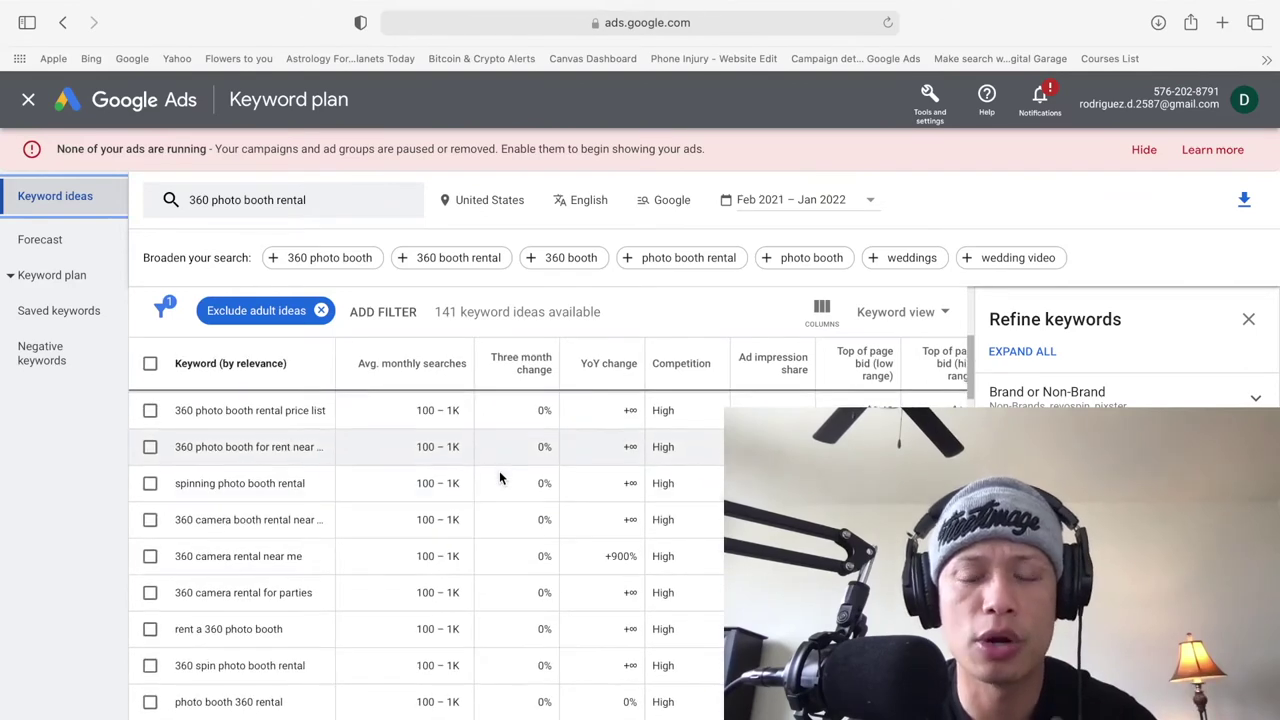
scroll(500, 479, down, 2)
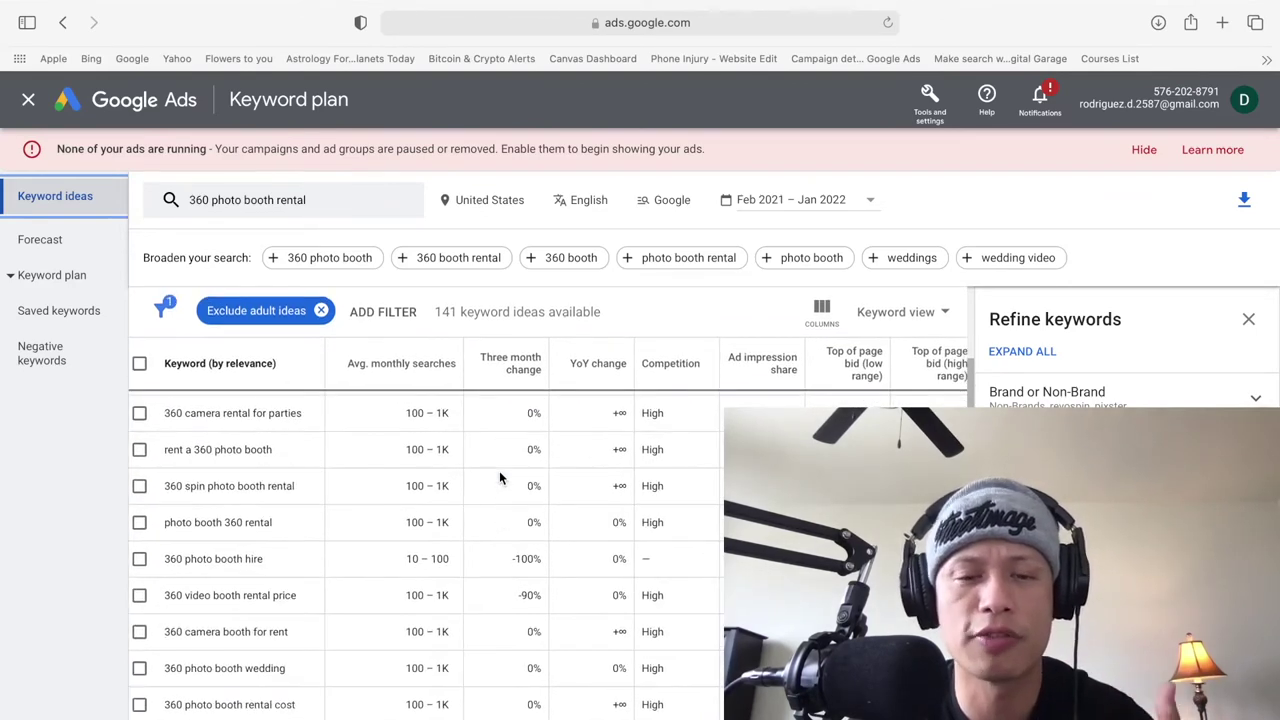
scroll(499, 478, down, 7)
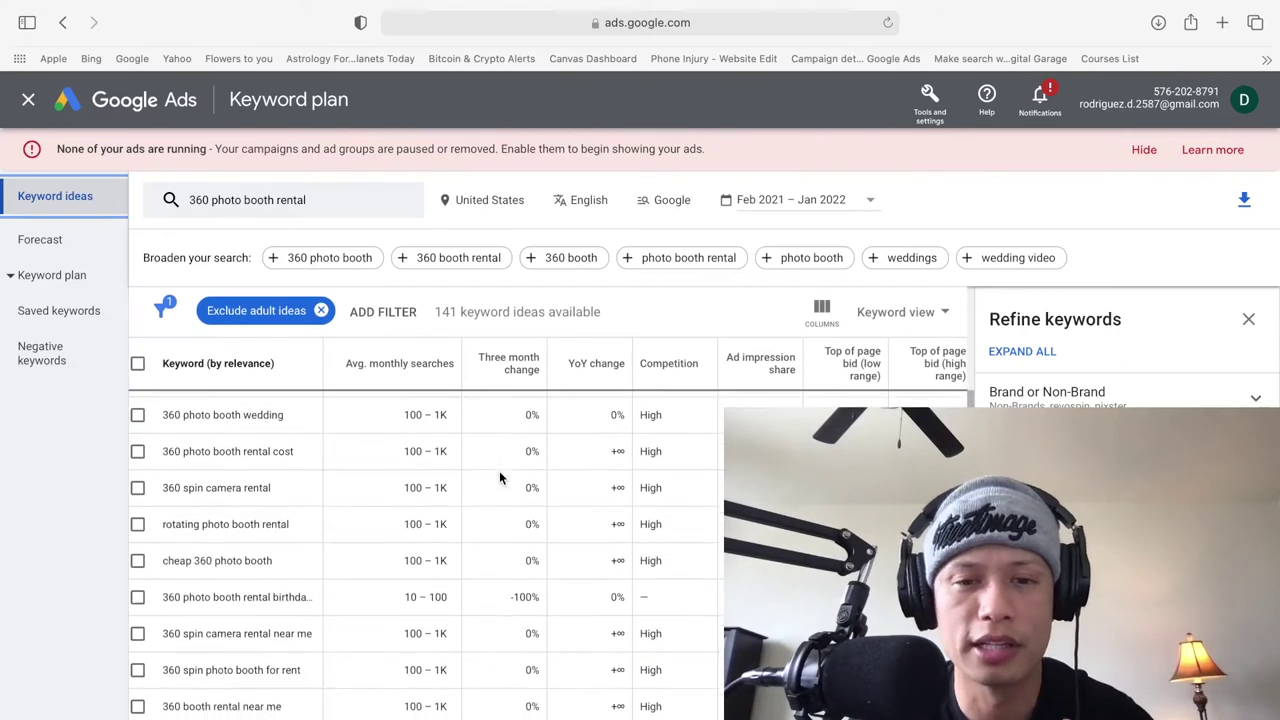
scroll(499, 478, down, 9)
scroll(499, 478, down, 4)
scroll(499, 470, down, 7)
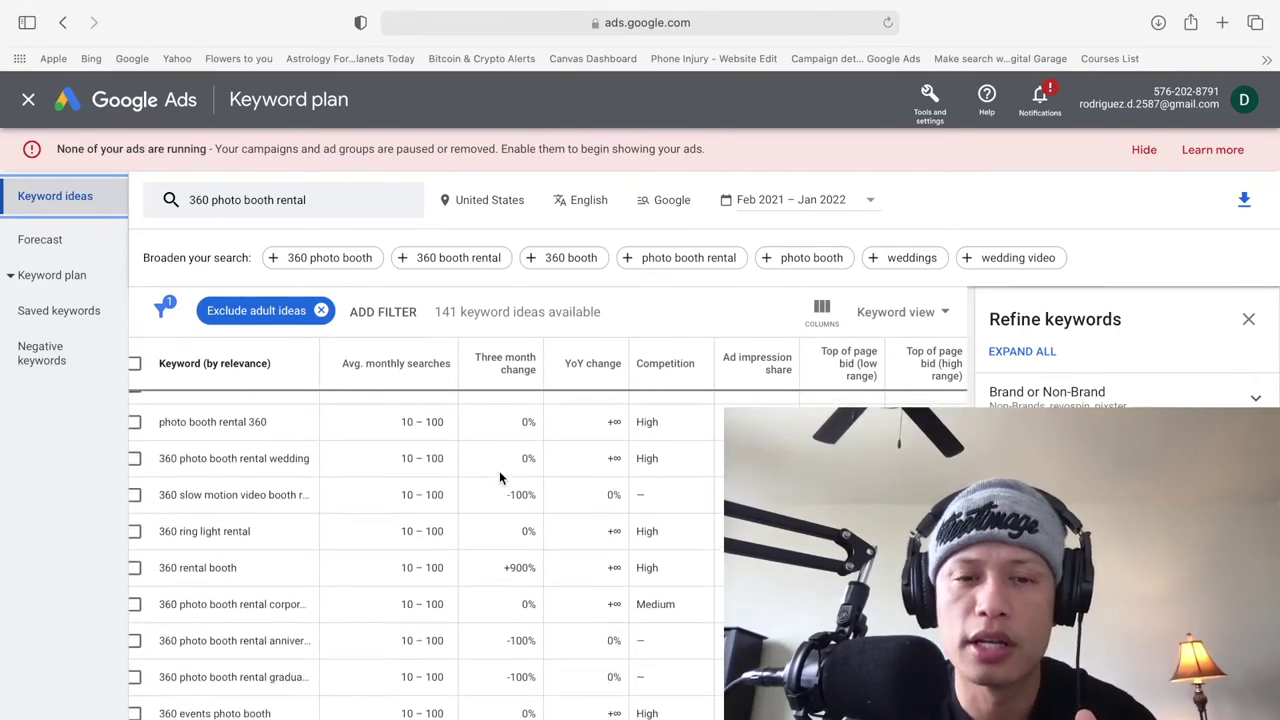
scroll(499, 477, down, 1)
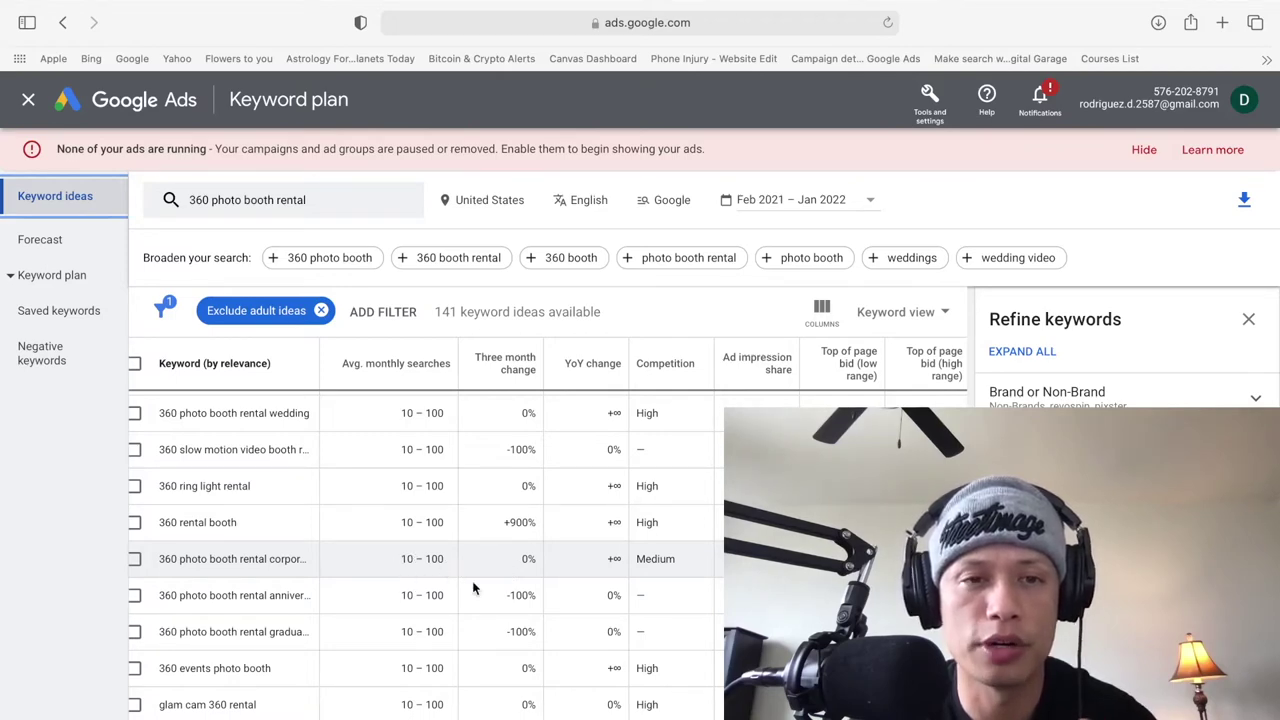
scroll(511, 612, up, 10)
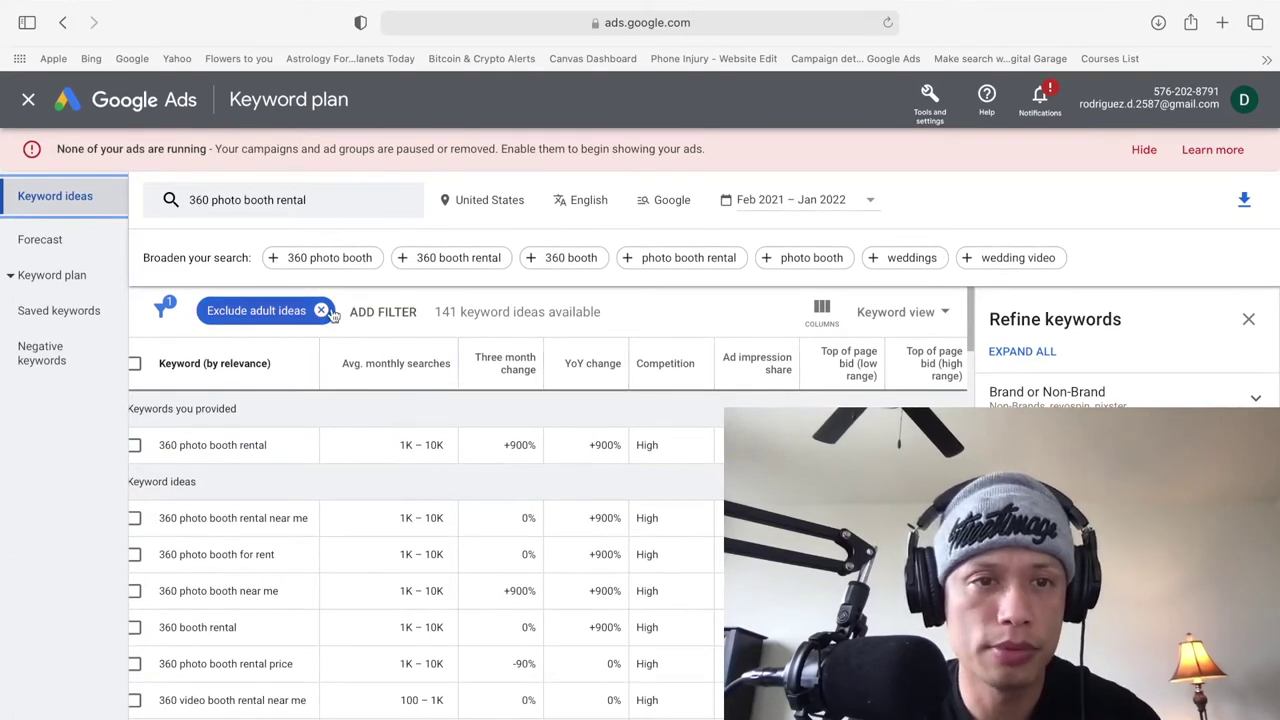
Step: Replace the search keyword with "360 photo booth rental Austin texas" and get its keyword results
click(336, 204)
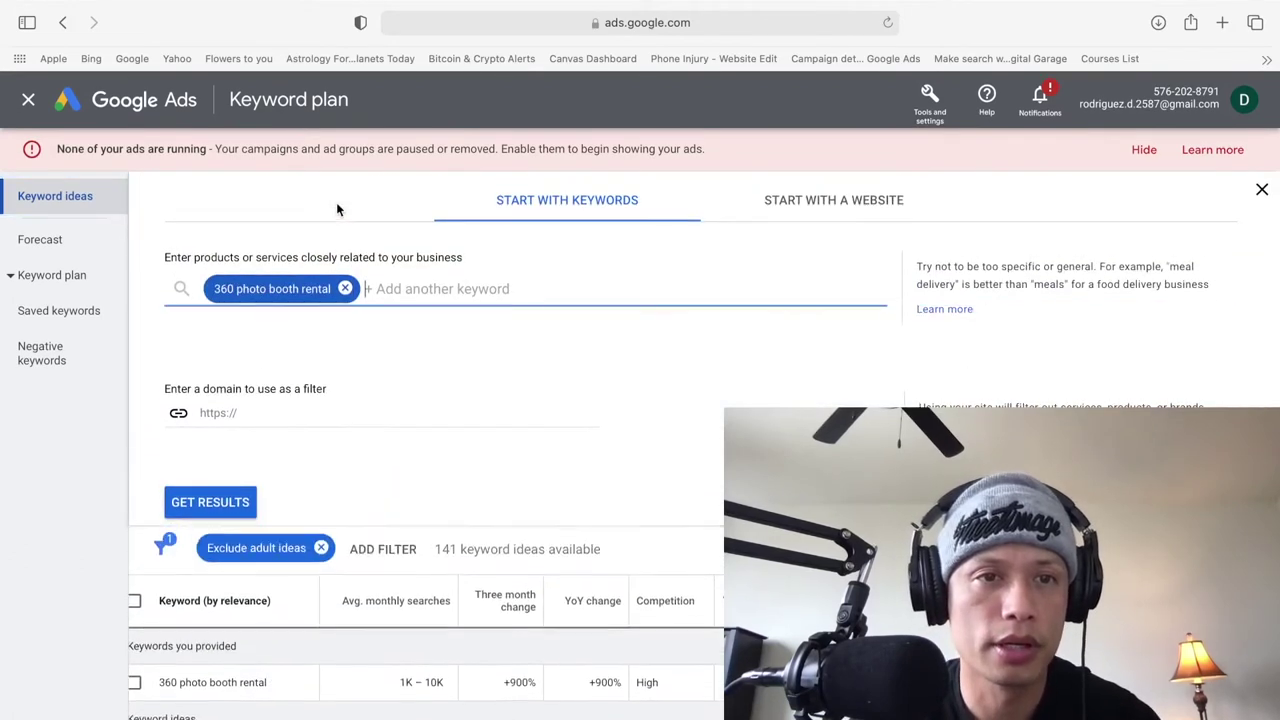
click(345, 288)
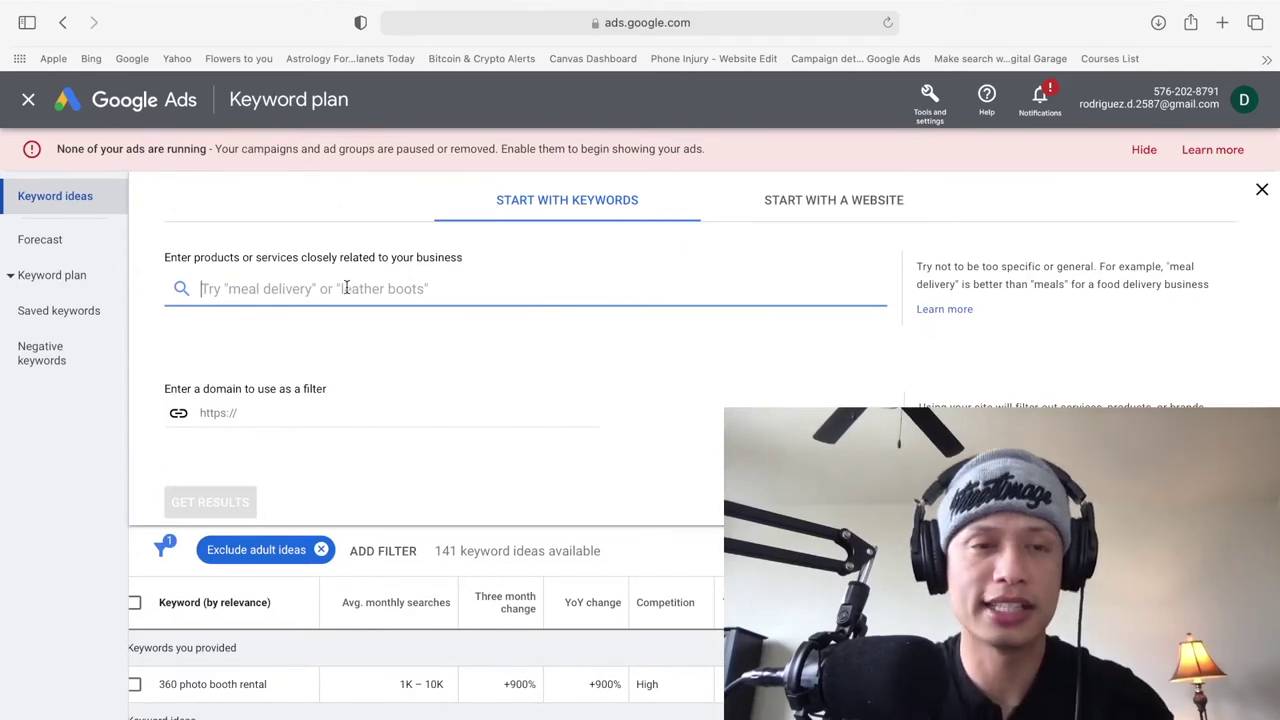
text(360 )
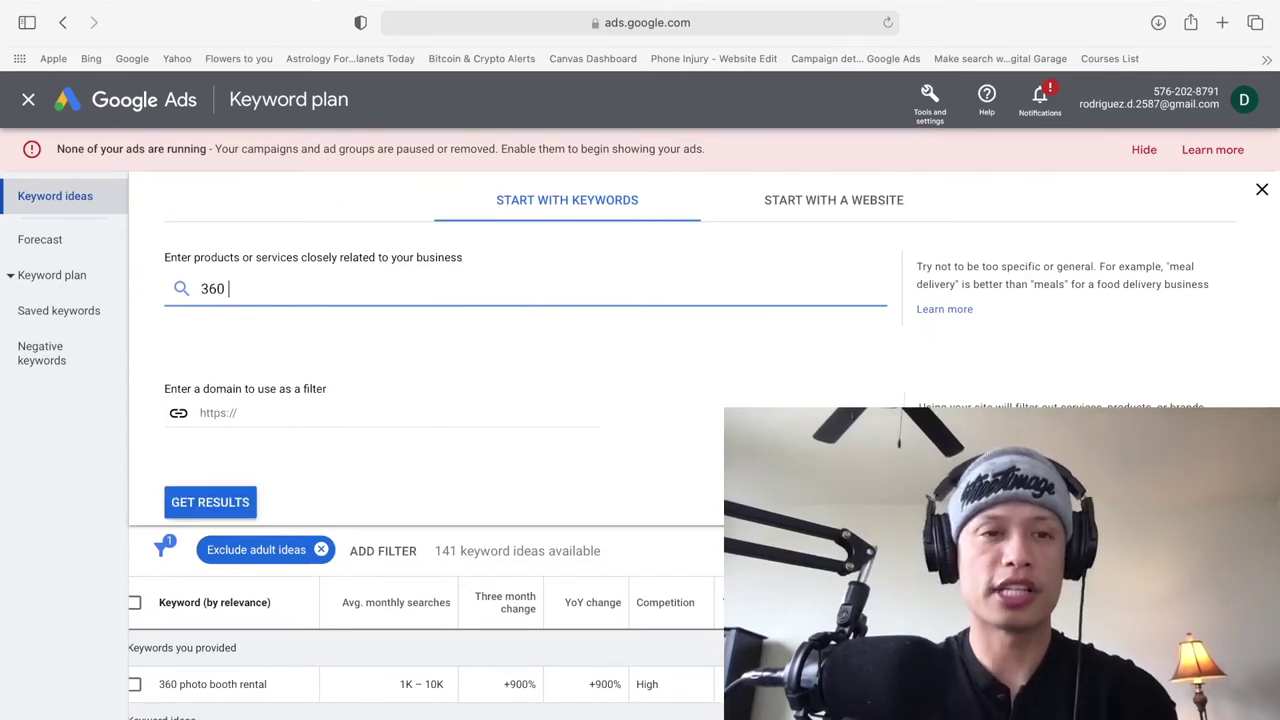
text(photo booth rental austin)
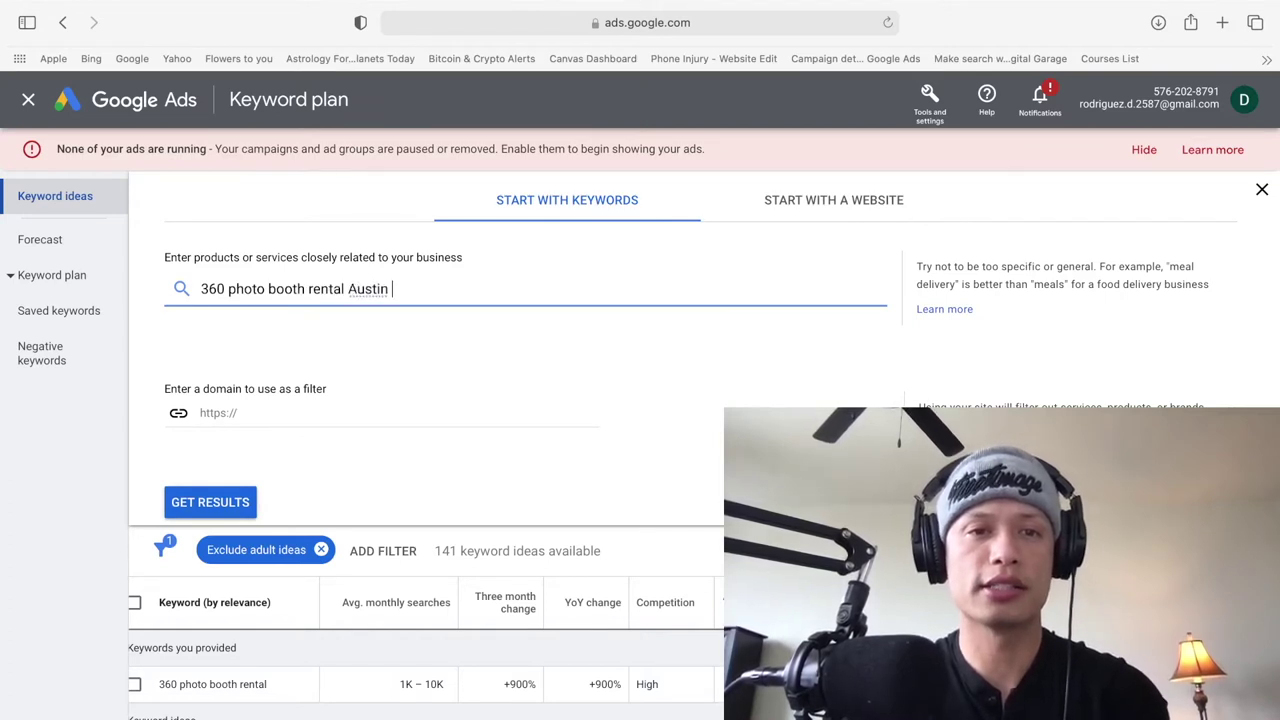
text(texe)
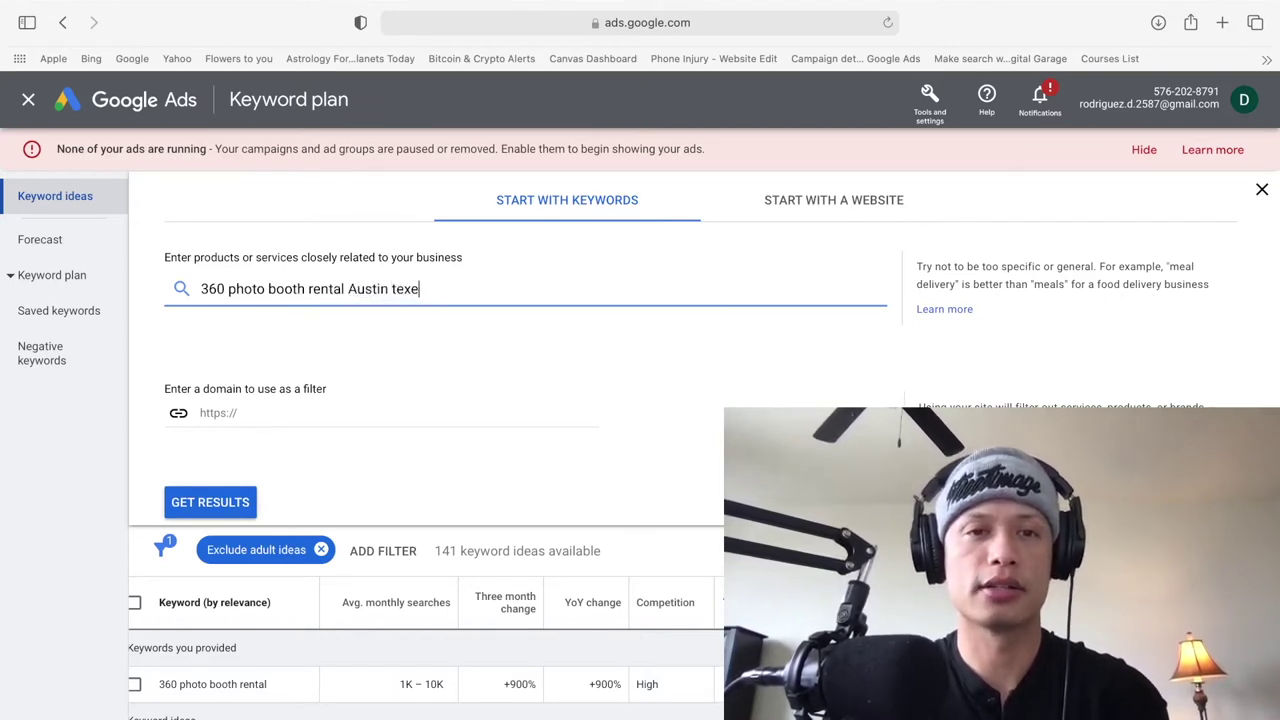
key(BackSpace)
text(as)
key(Return)
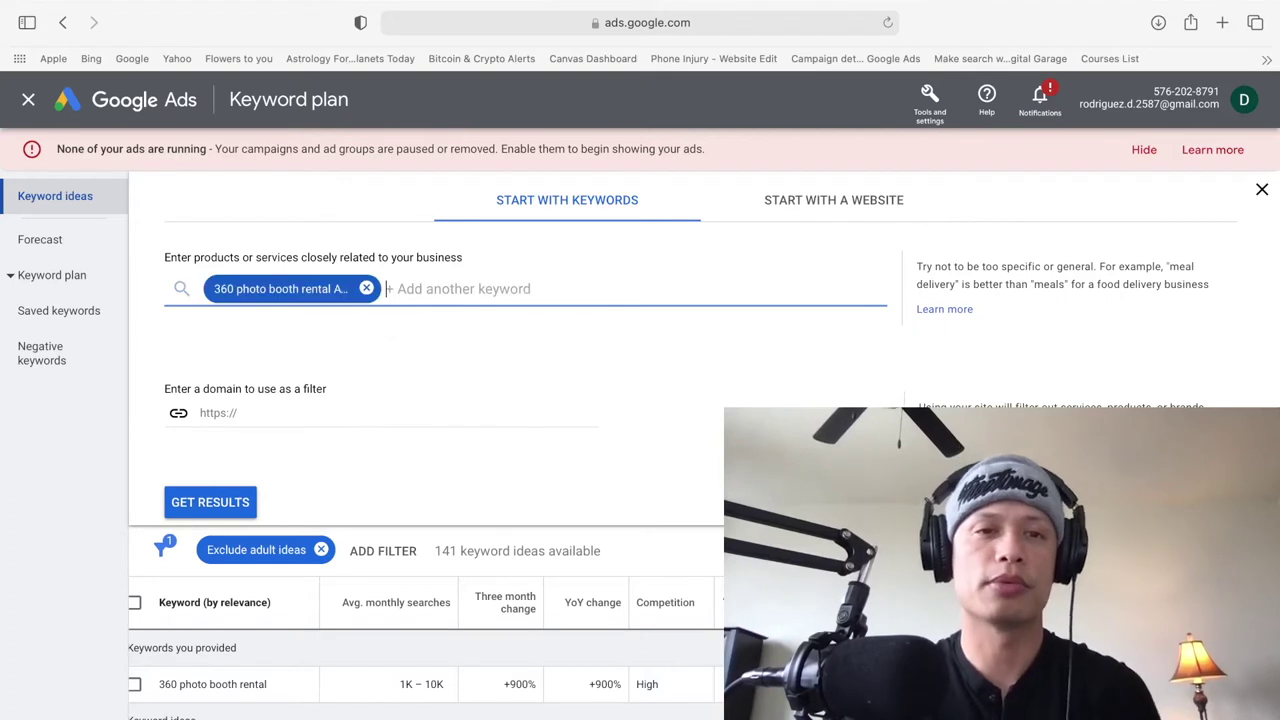
click(212, 502)
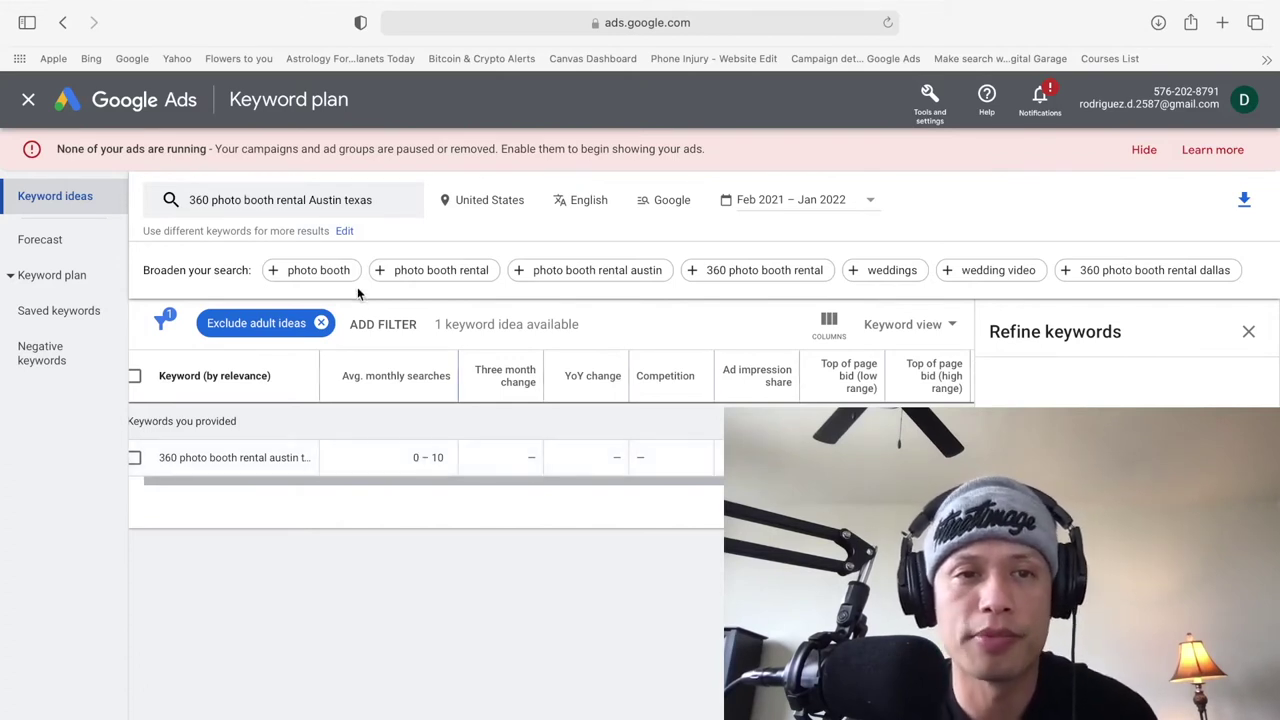
Step: Replace the search keyword with the more general "360 photo booth Austin Texas" and get its keyword results
click(391, 212)
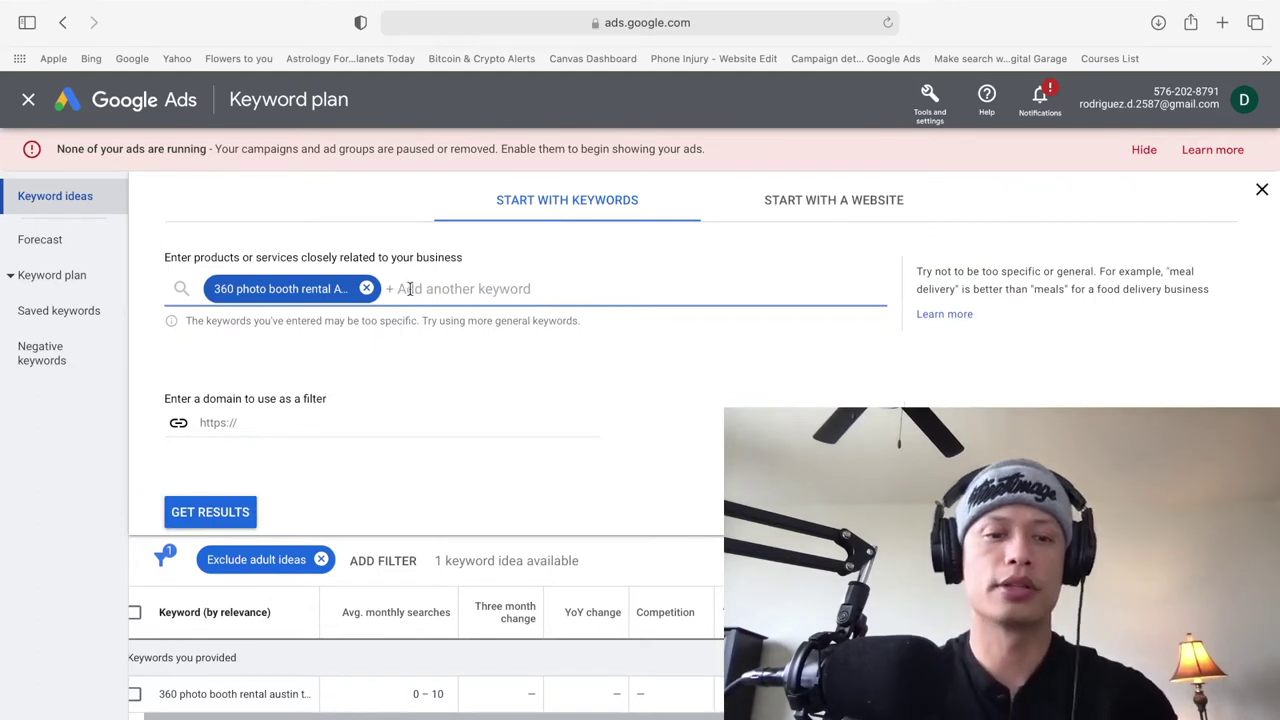
click(366, 288)
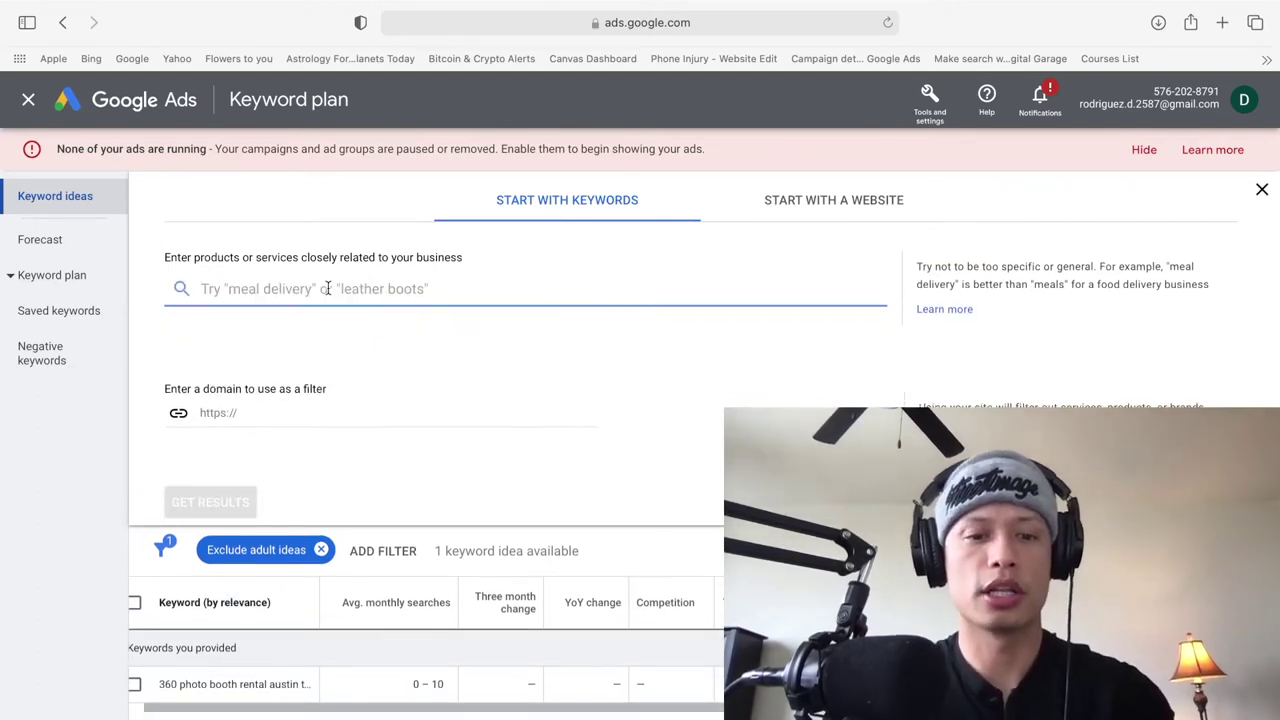
text(360 photo booth )
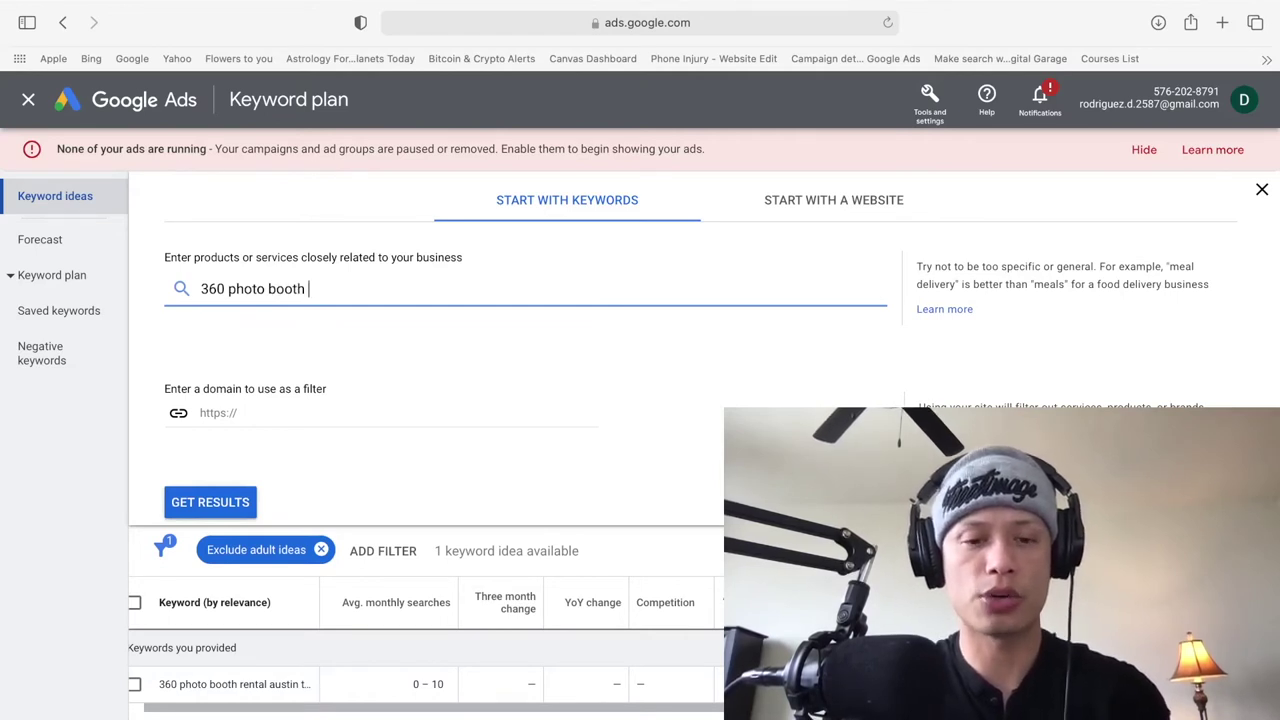
text(aust)
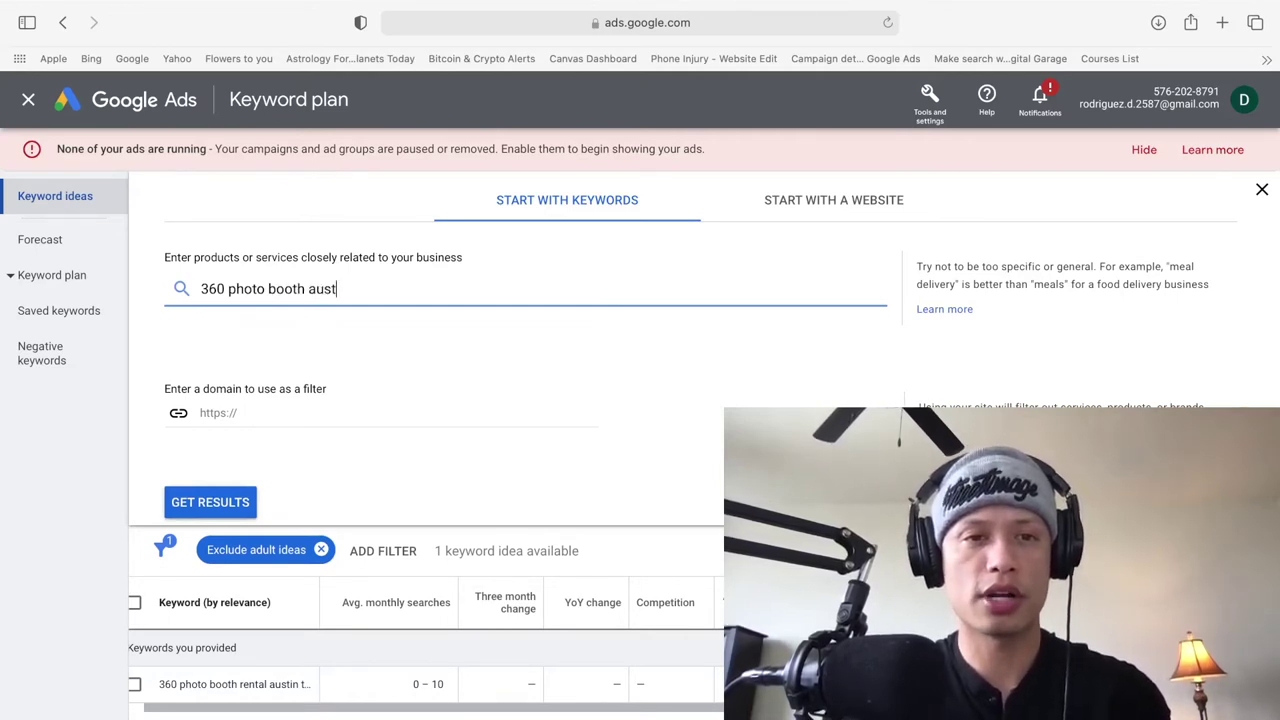
text(in texas)
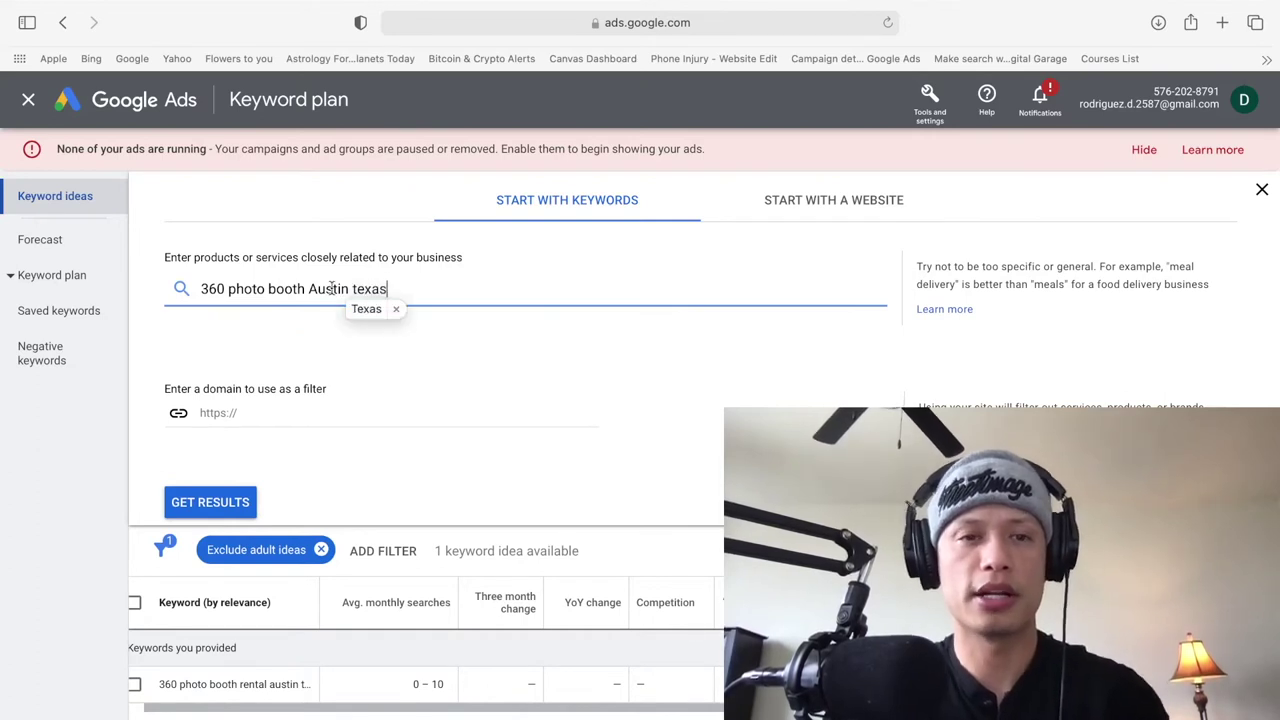
click(423, 291)
key(Return)
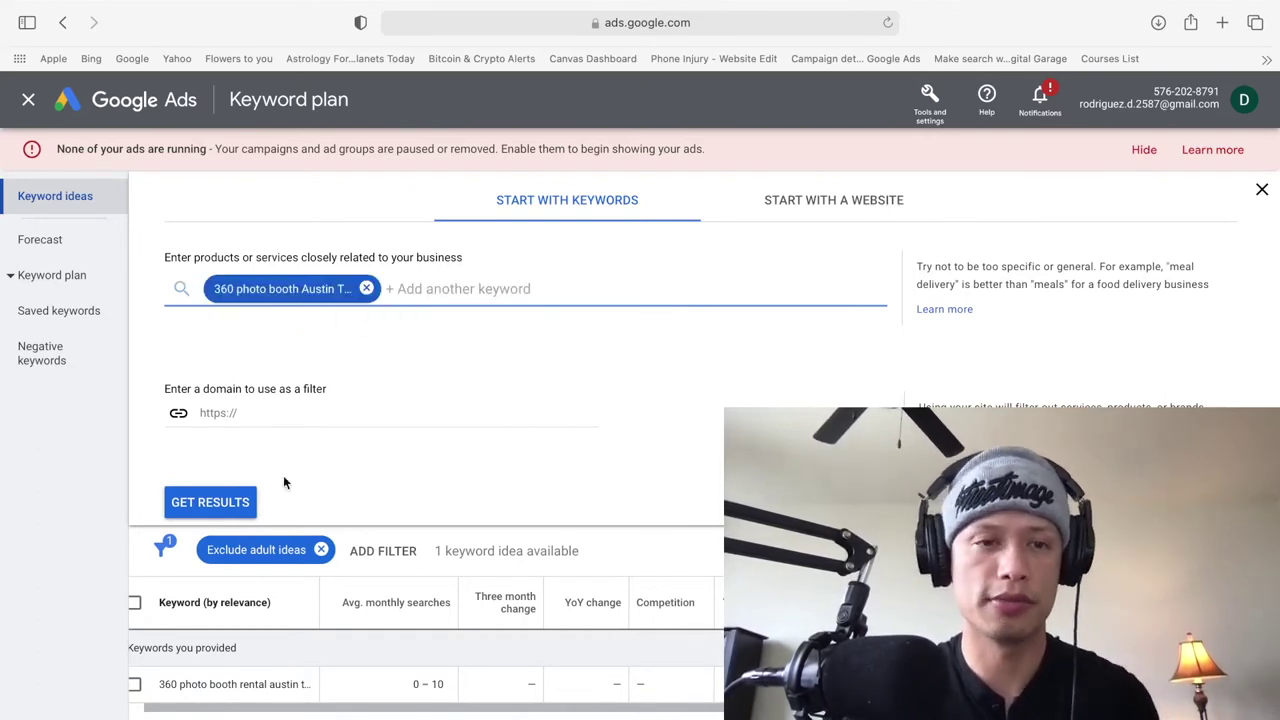
click(240, 500)
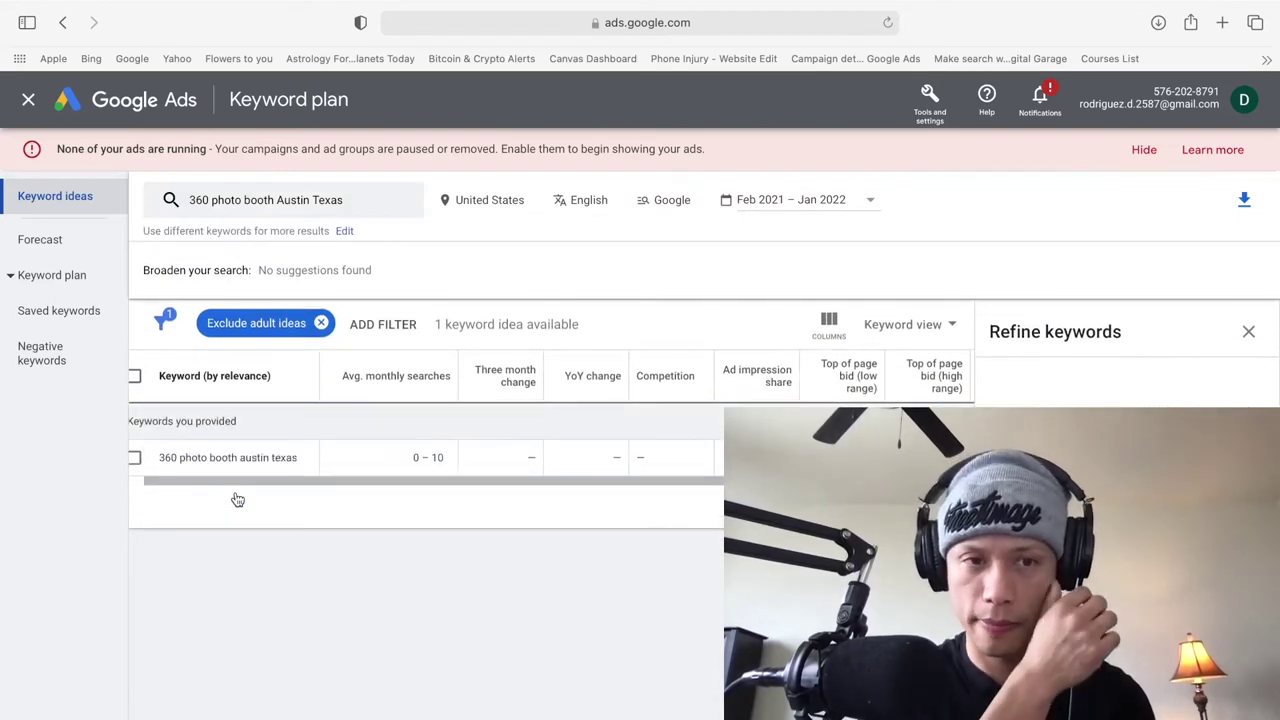
Step: Replace the search keyword with "360 photo booth rental Atlanta" and get its keyword results
click(383, 214)
click(366, 273)
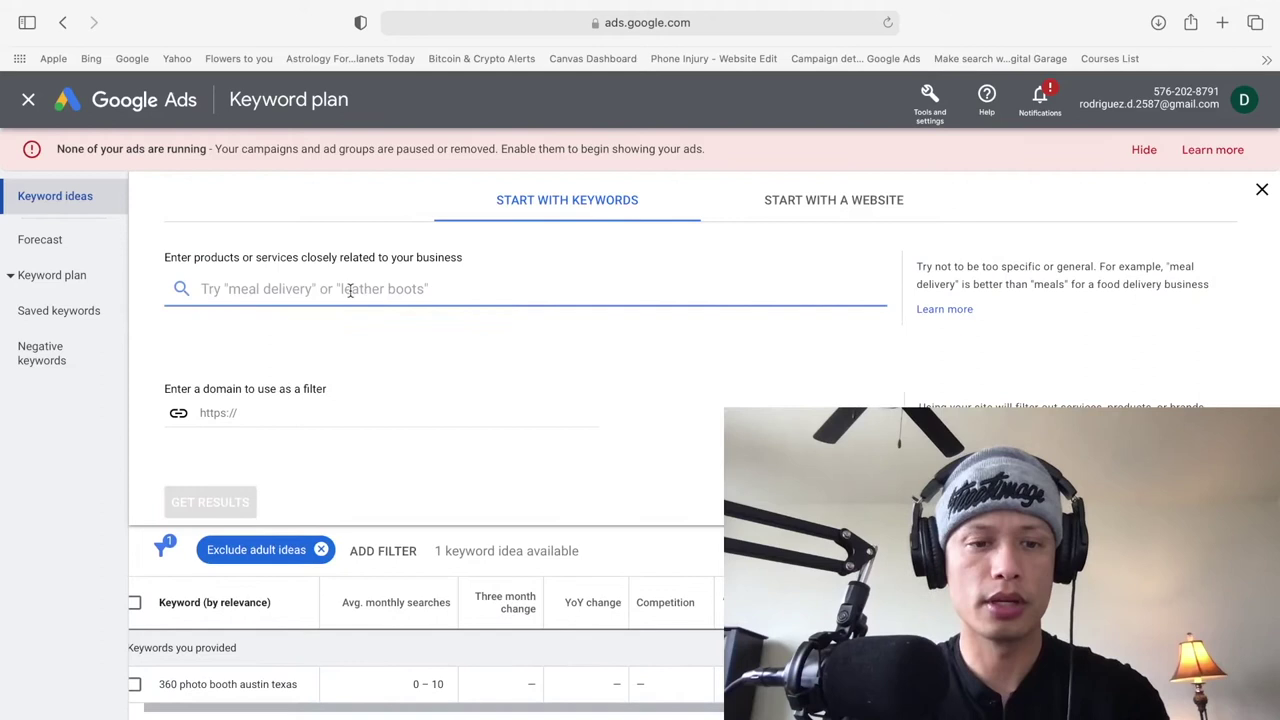
text(3)
text(60 photo bo)
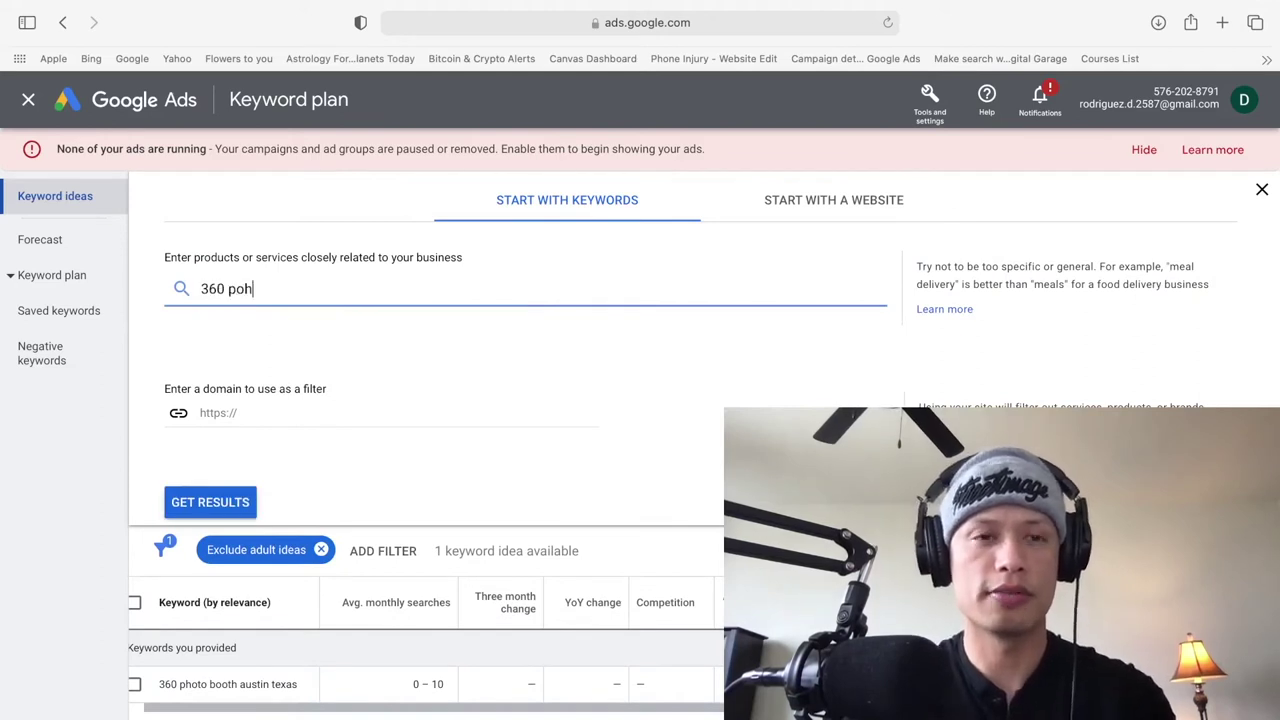
text(oth )
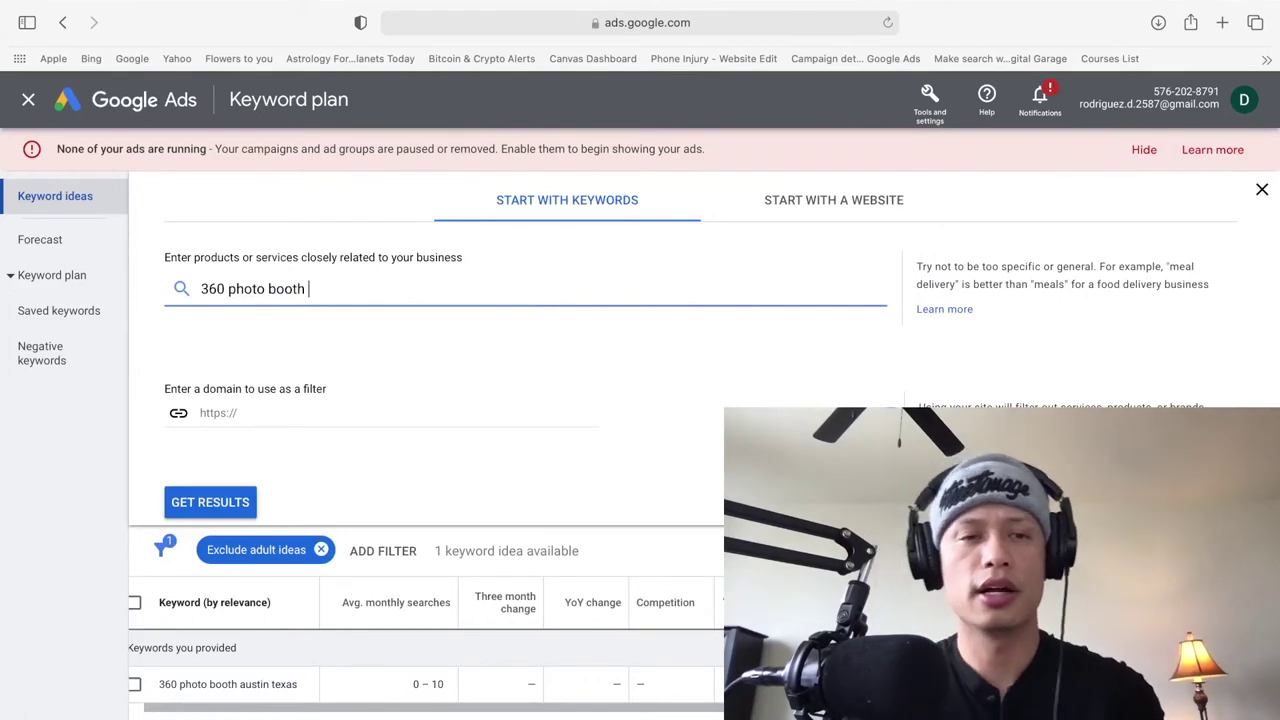
text(ren)
key(BackSpace)
key(BackSpace)
key(BackSpace)
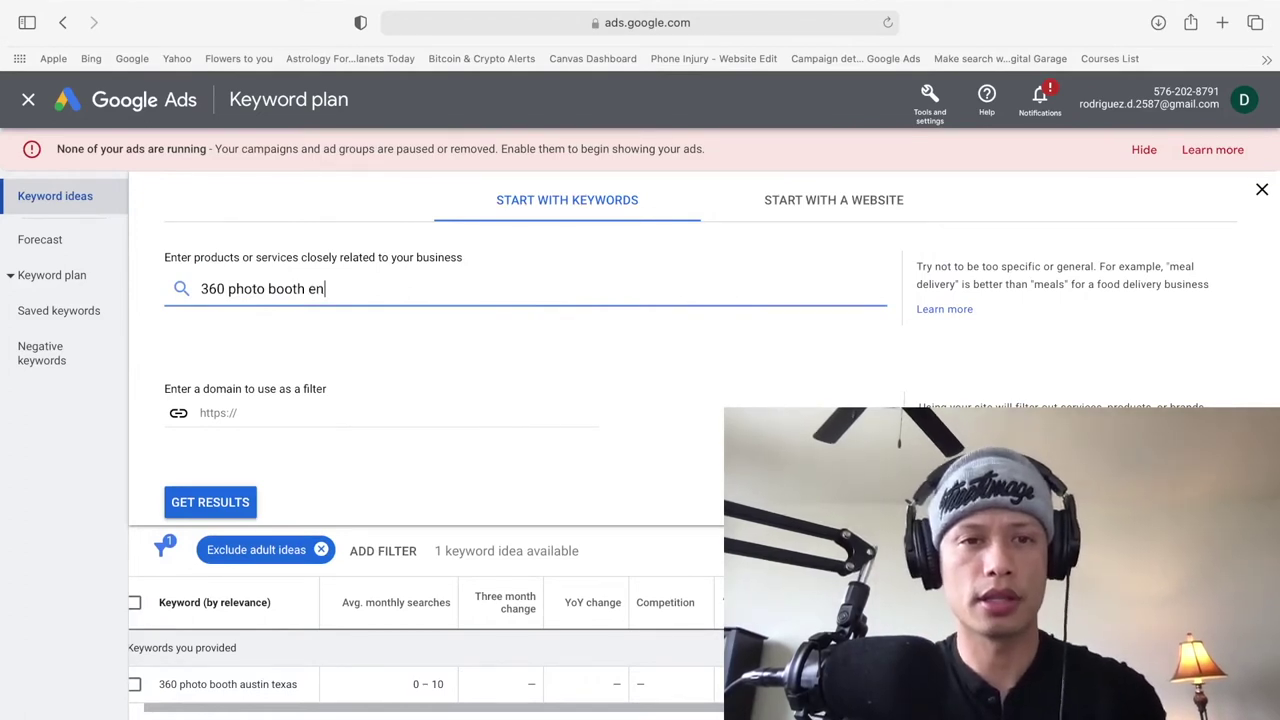
text(rental at)
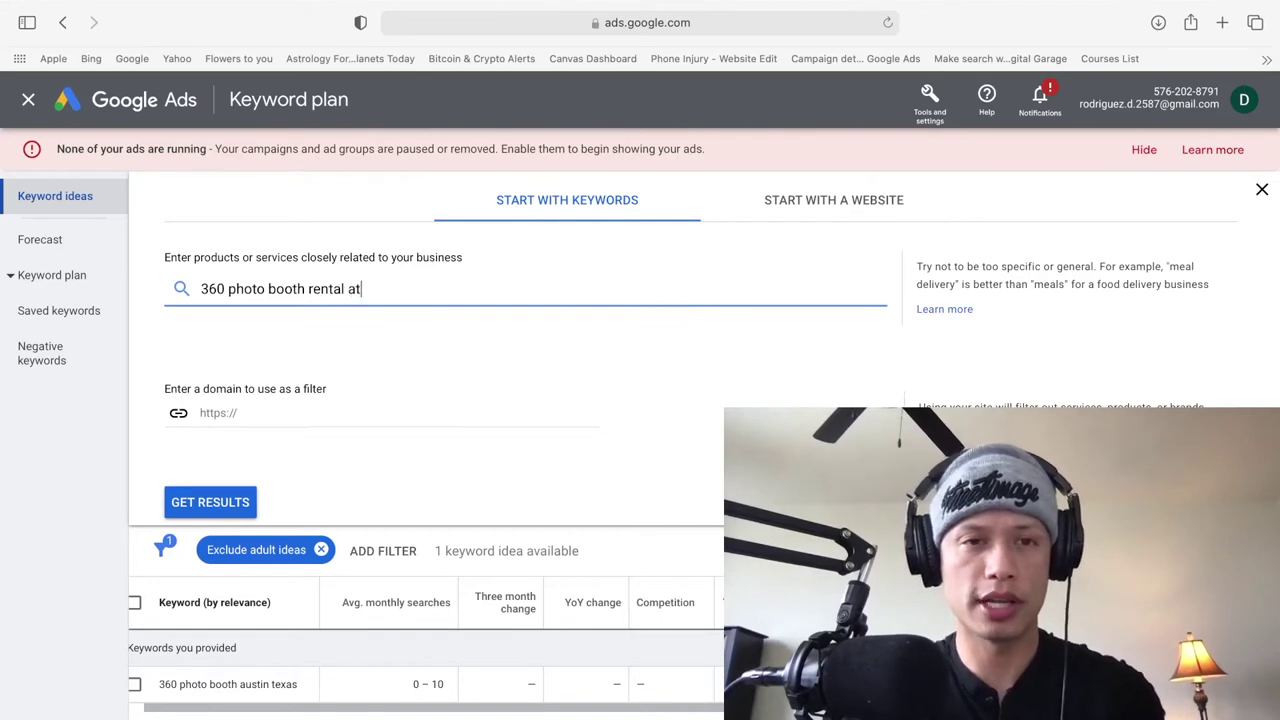
text(lanta)
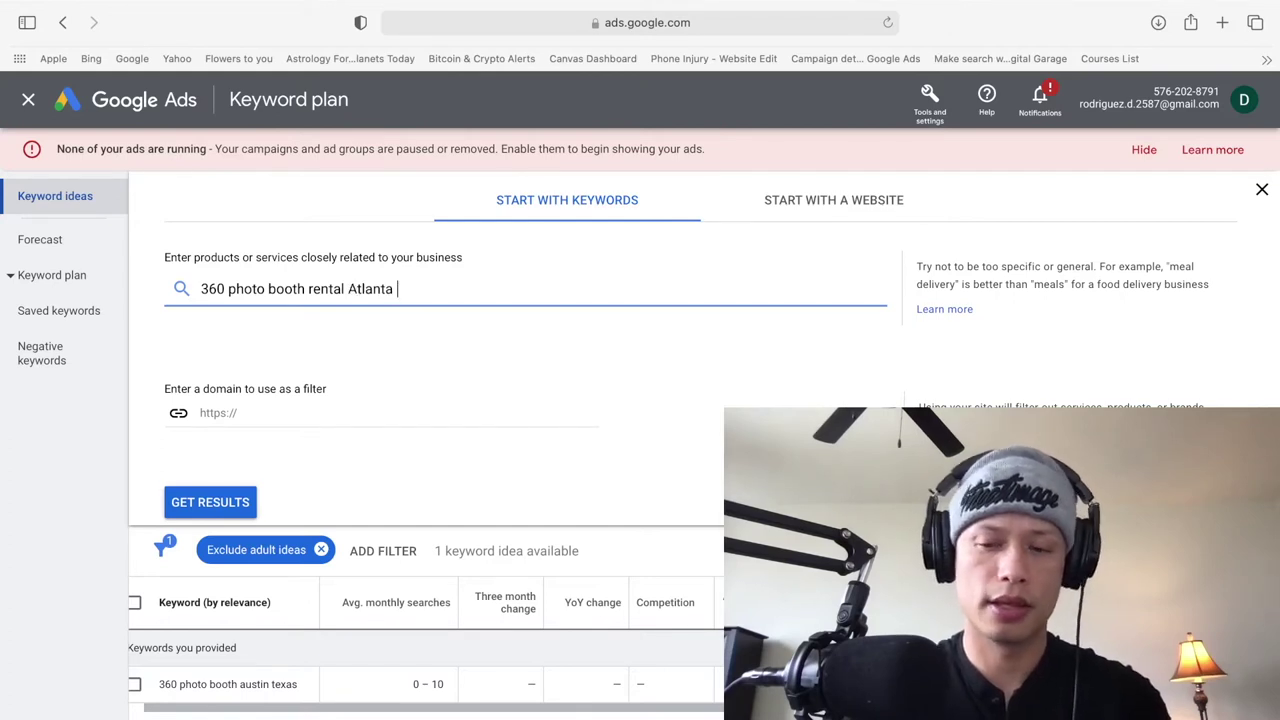
key(Return)
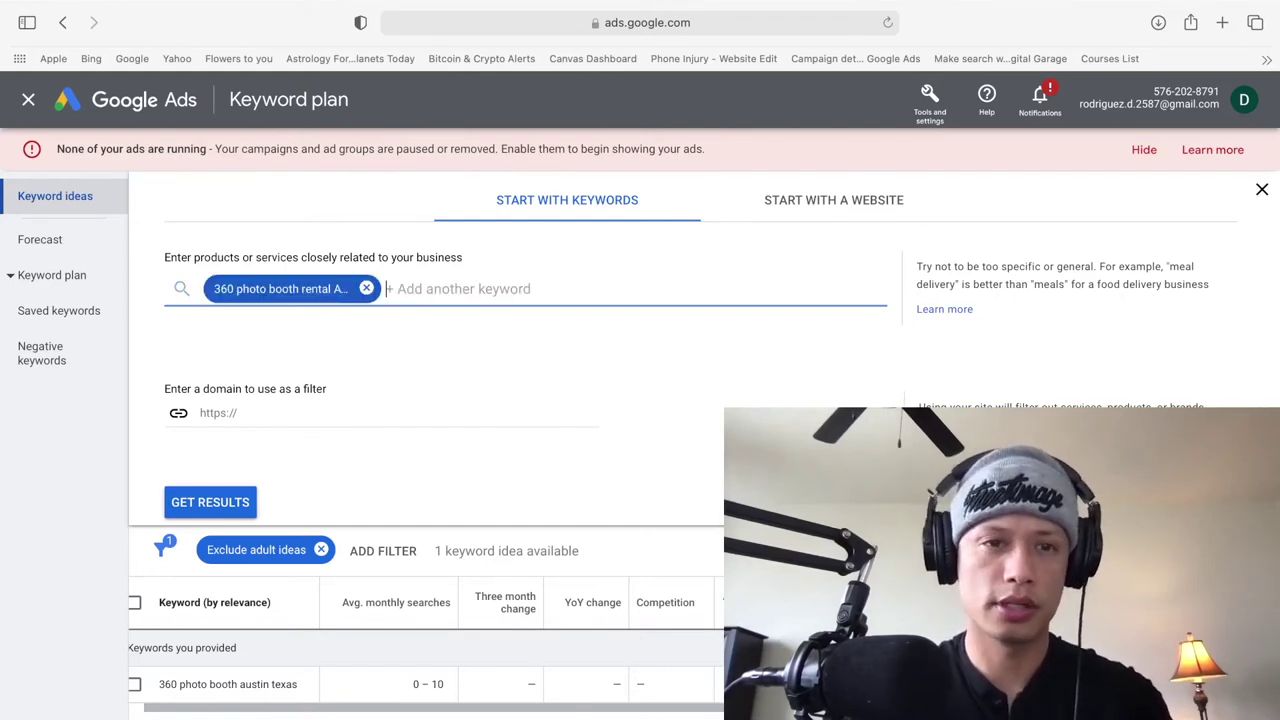
click(224, 504)
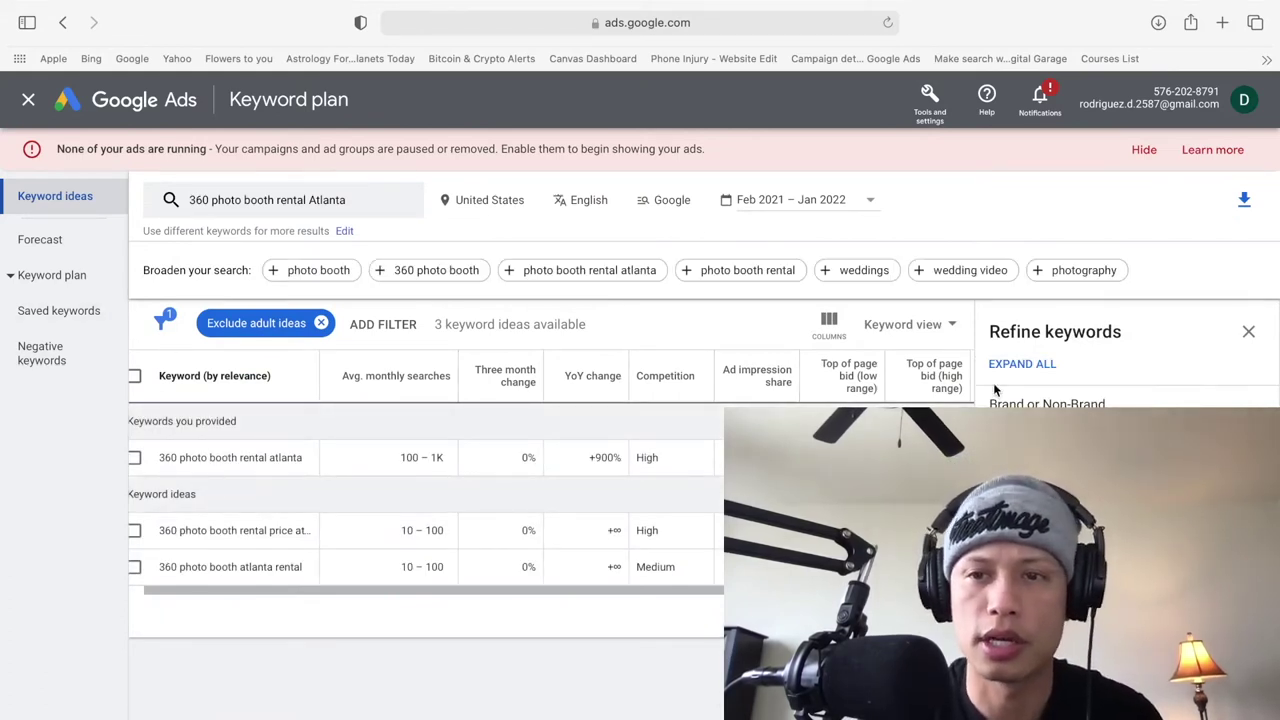
Step: Close the keyword refinement options, shorten the search keyword to "360 photo booth Atlanta" and get its keyword results
click(1250, 334)
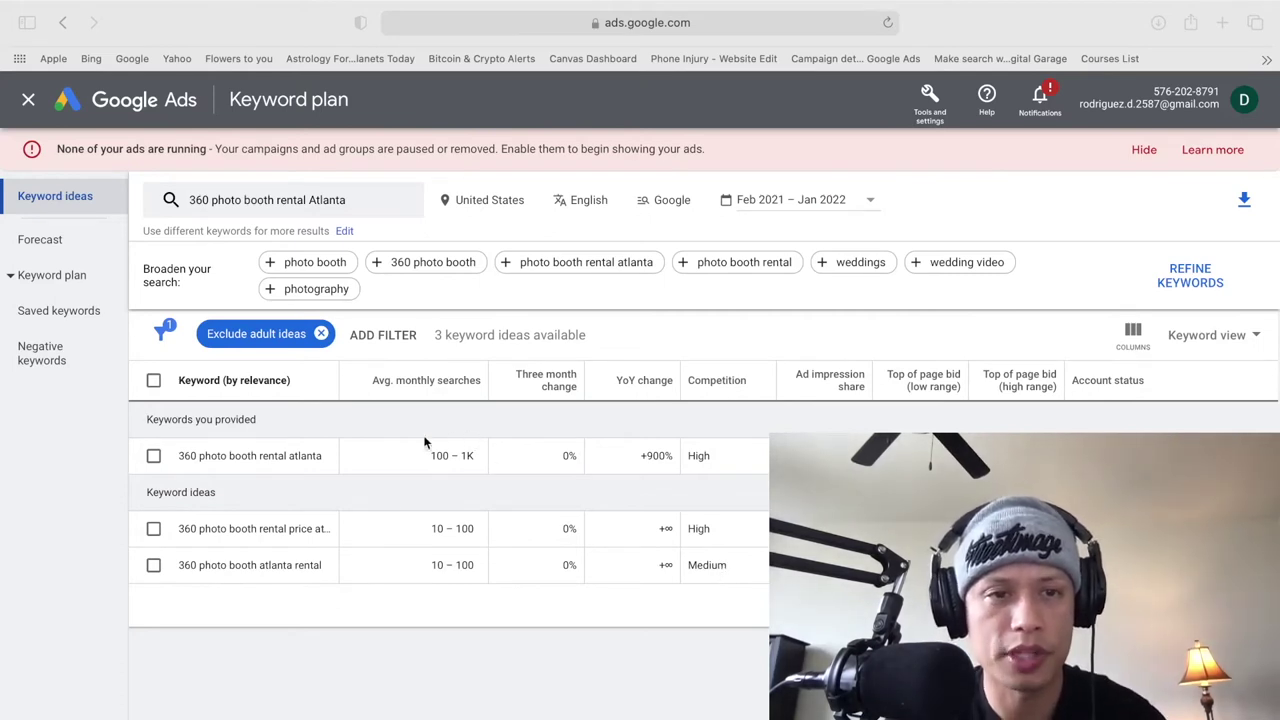
click(351, 208)
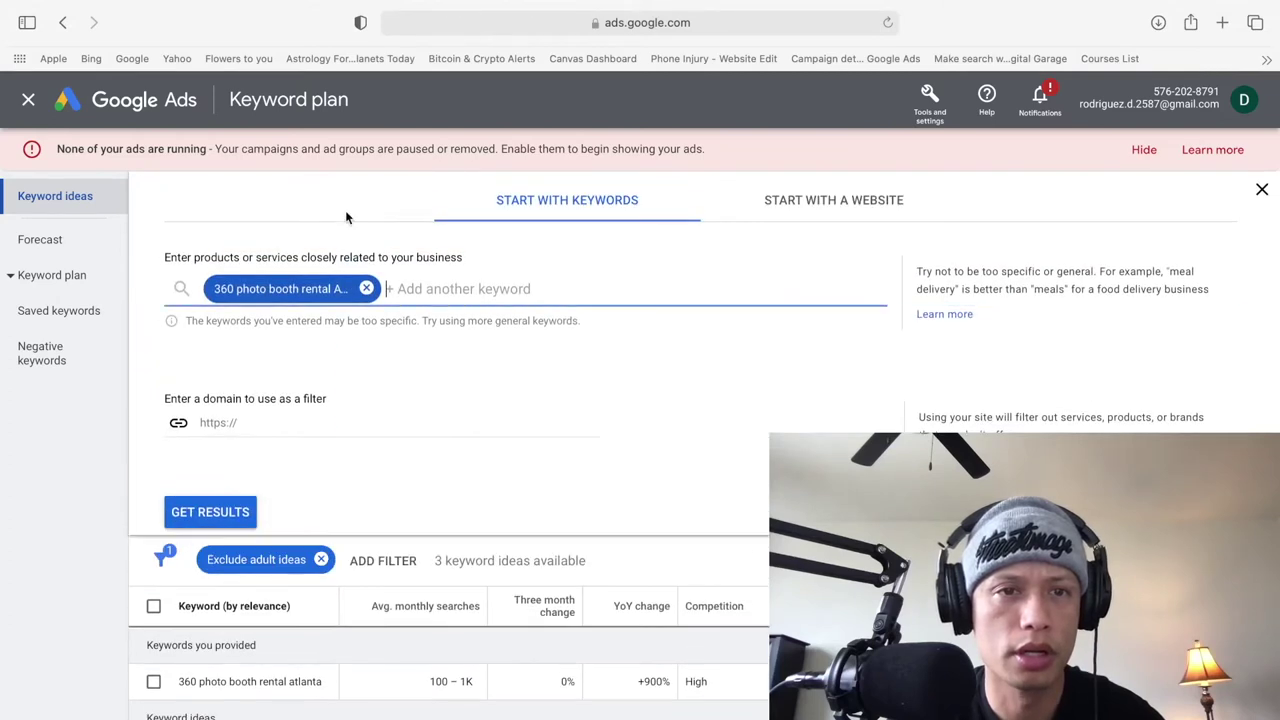
click(326, 290)
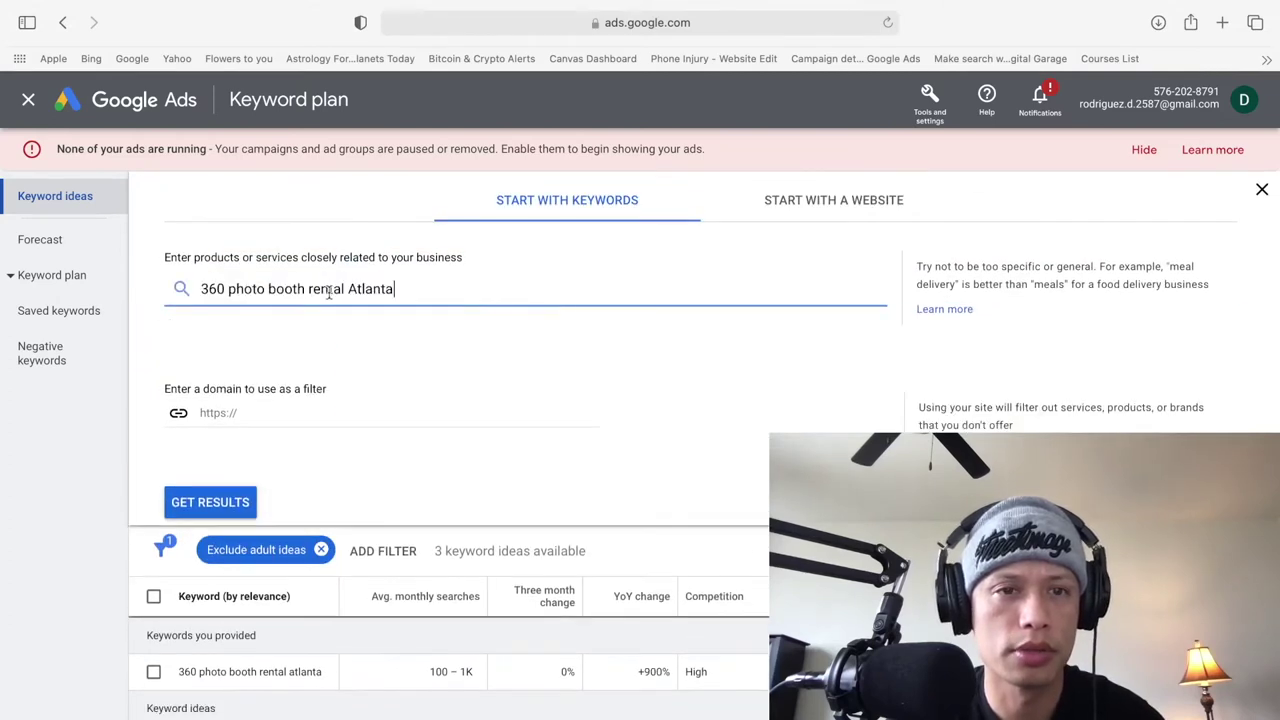
click(344, 289)
key(BackSpace)
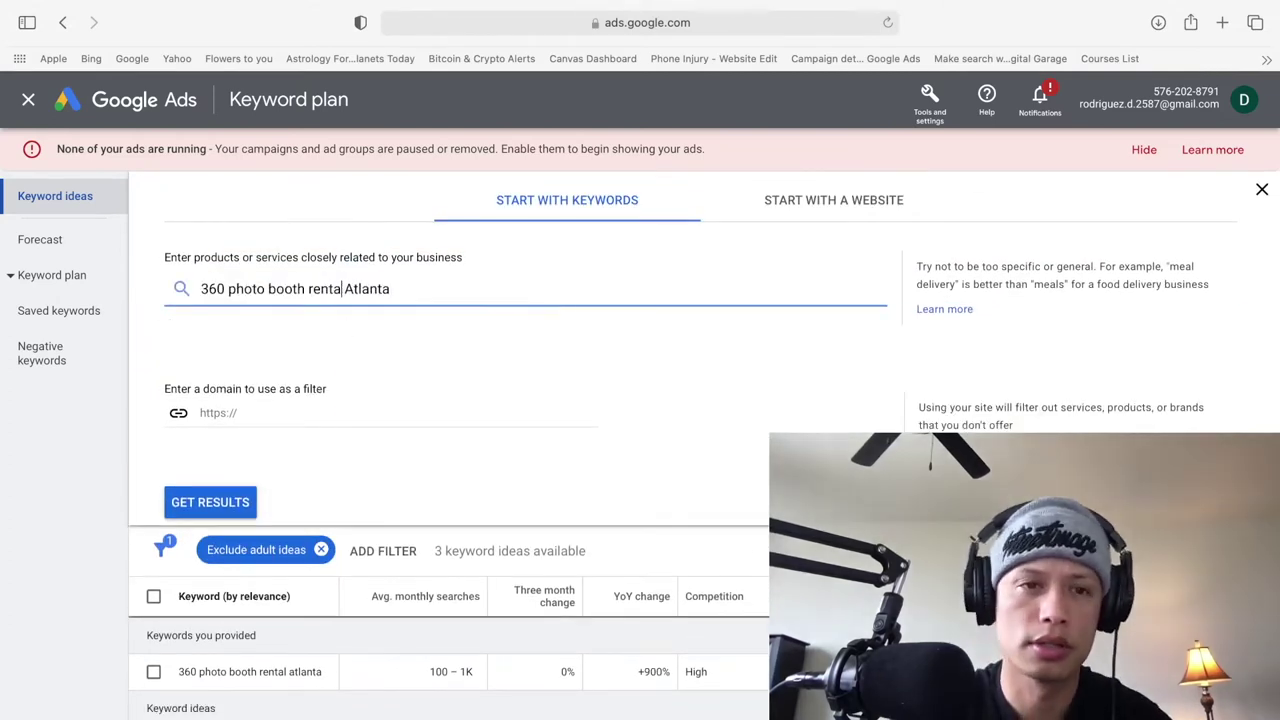
key(BackSpace)
key(BackSpace)
key(BackSpace)
key(BackSpace)
key(BackSpace)
key(BackSpace)
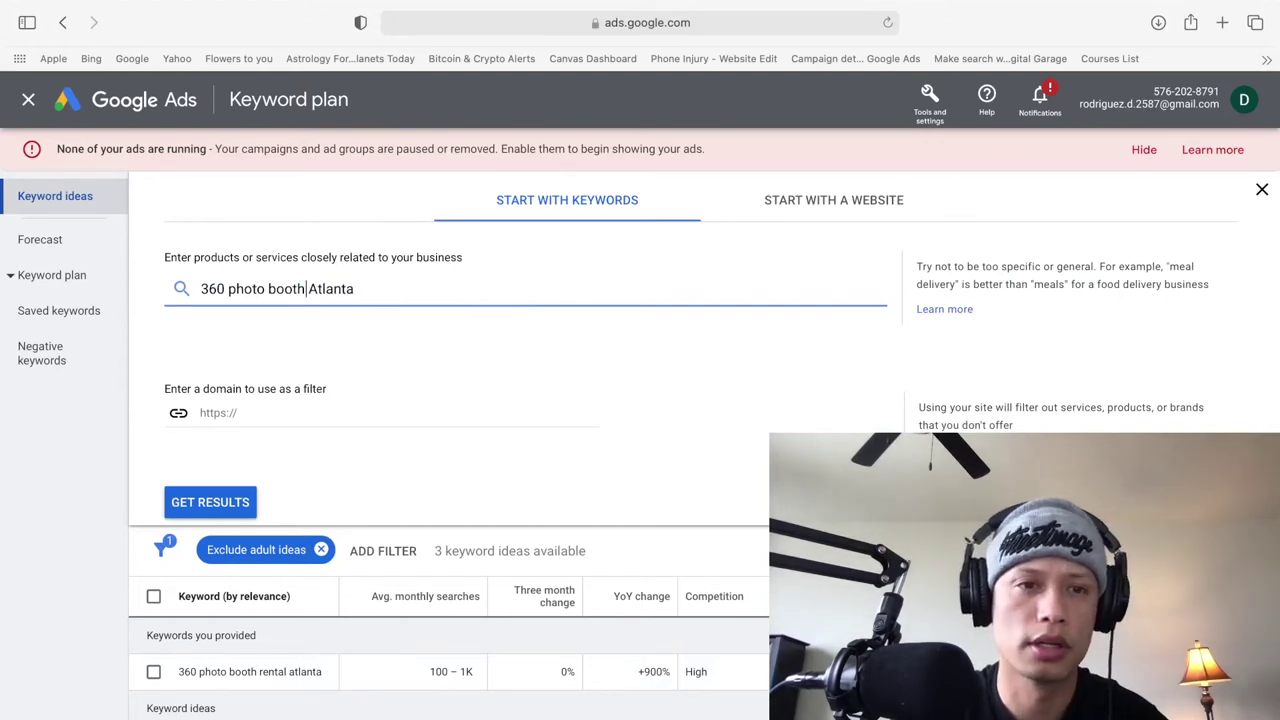
key(Return)
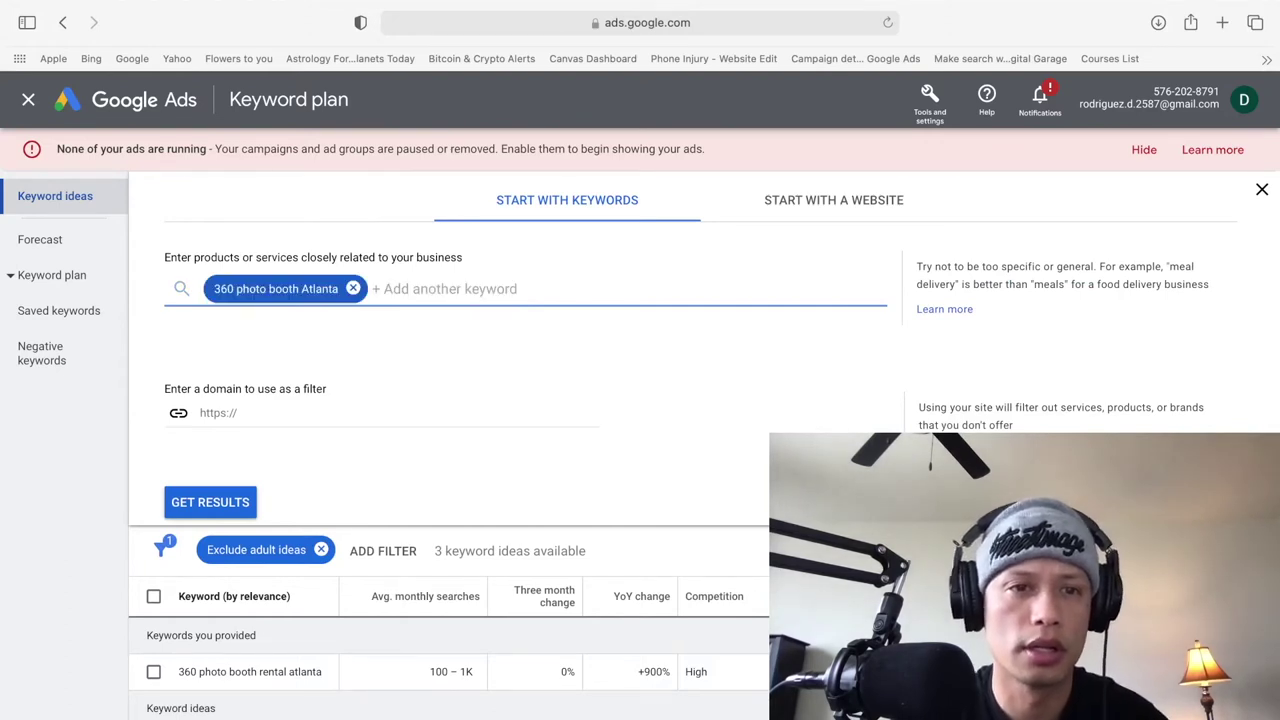
click(212, 502)
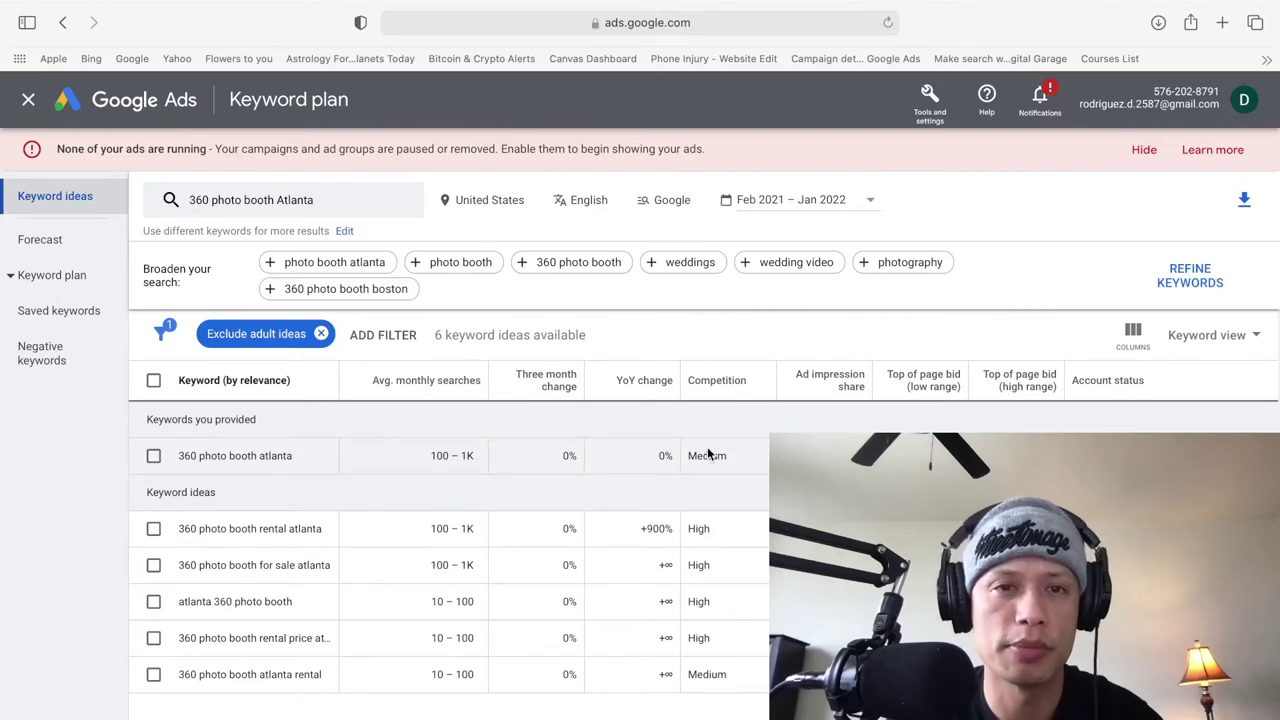
Step: Open Google in a new browser tab and start a search query with intitle," without running it
mouse_move(500, 5)
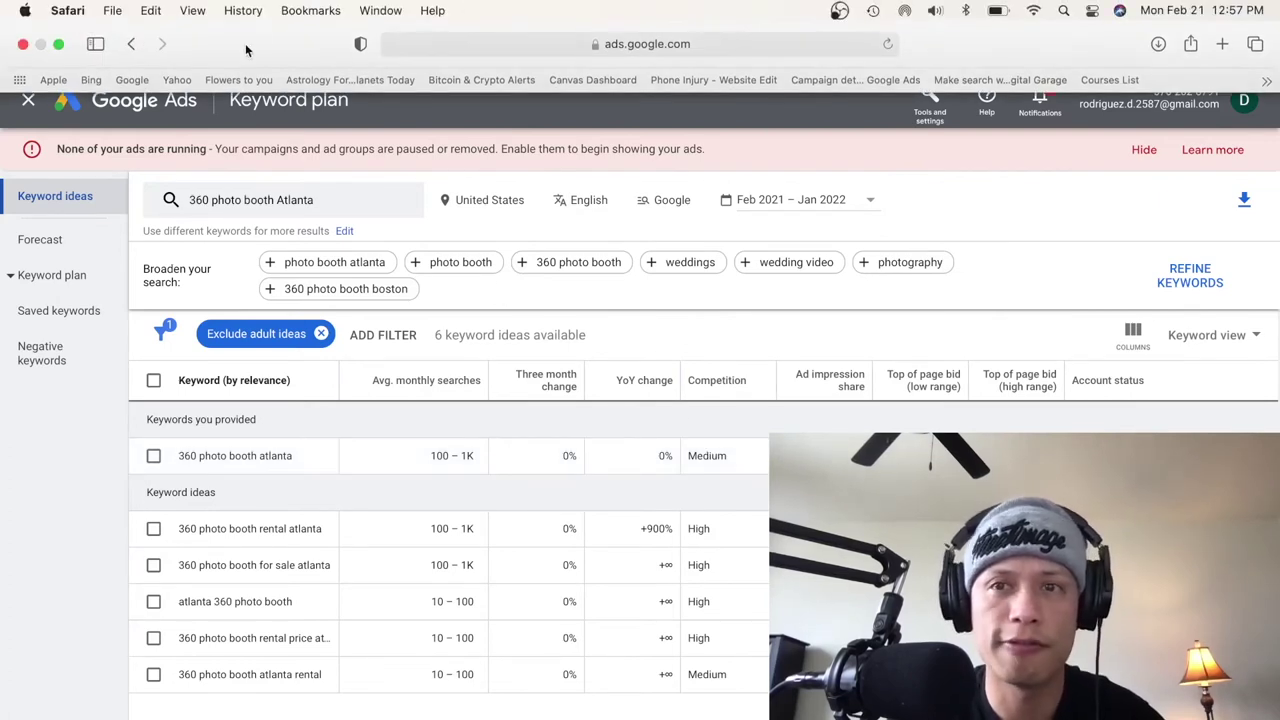
click(1222, 44)
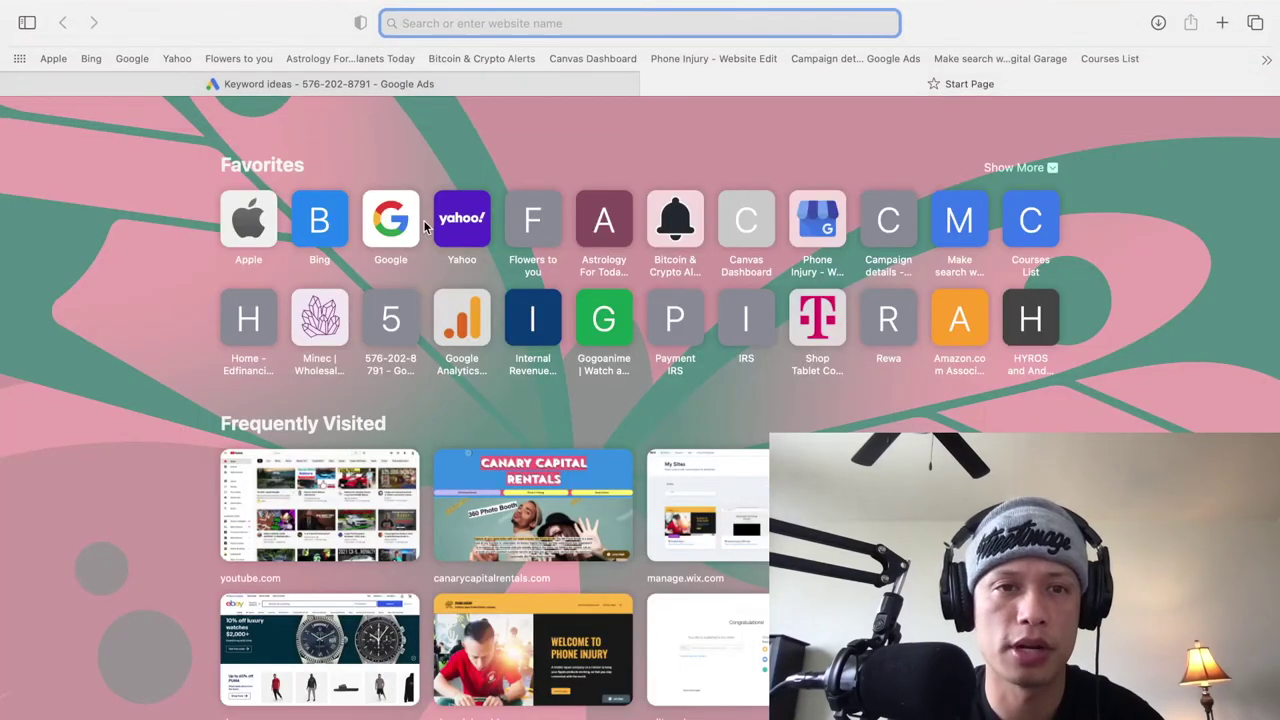
click(396, 225)
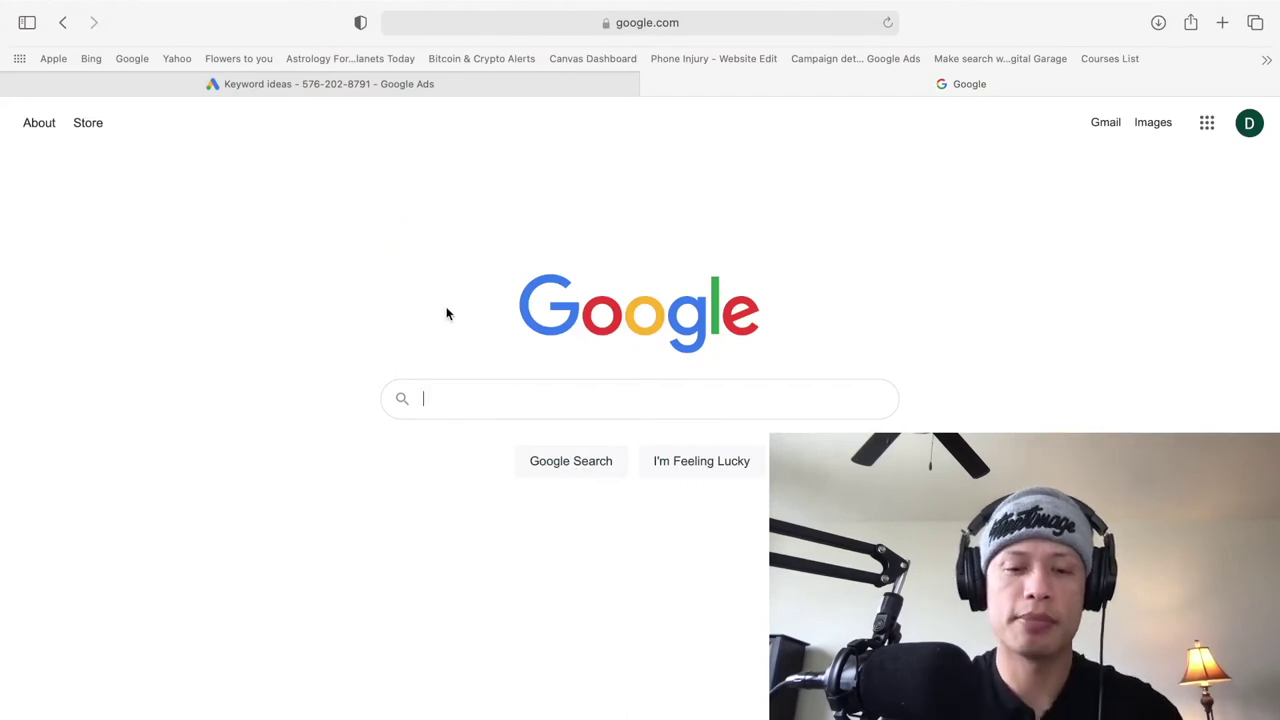
text(intitle)
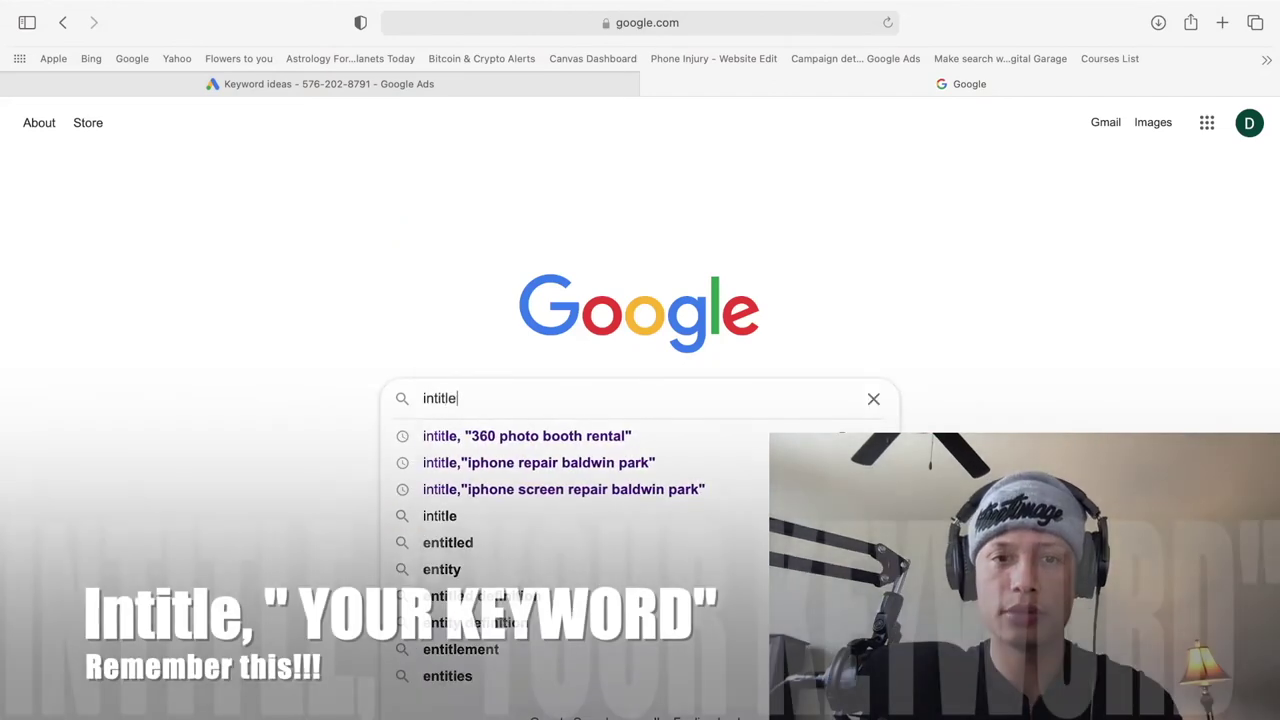
text(,")
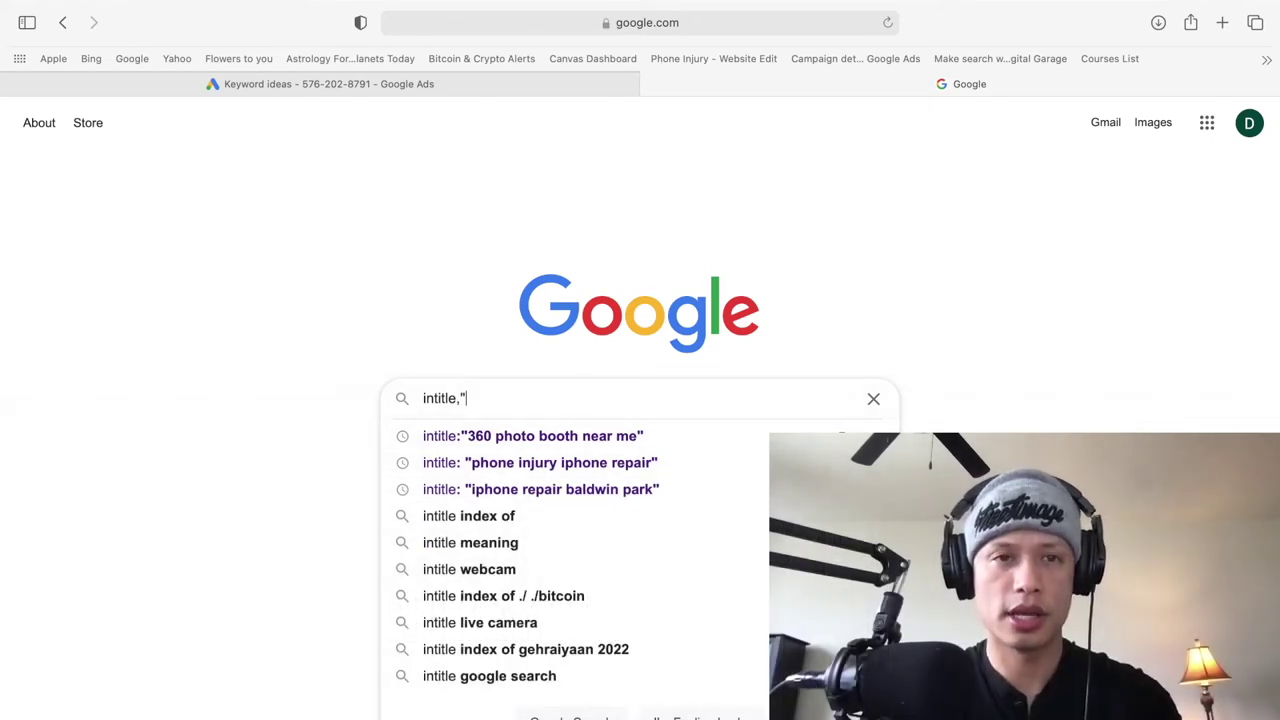
Step: Copy the keyword "360 photo booth rental atlanta" from the Keyword Planner ideas list
click(446, 86)
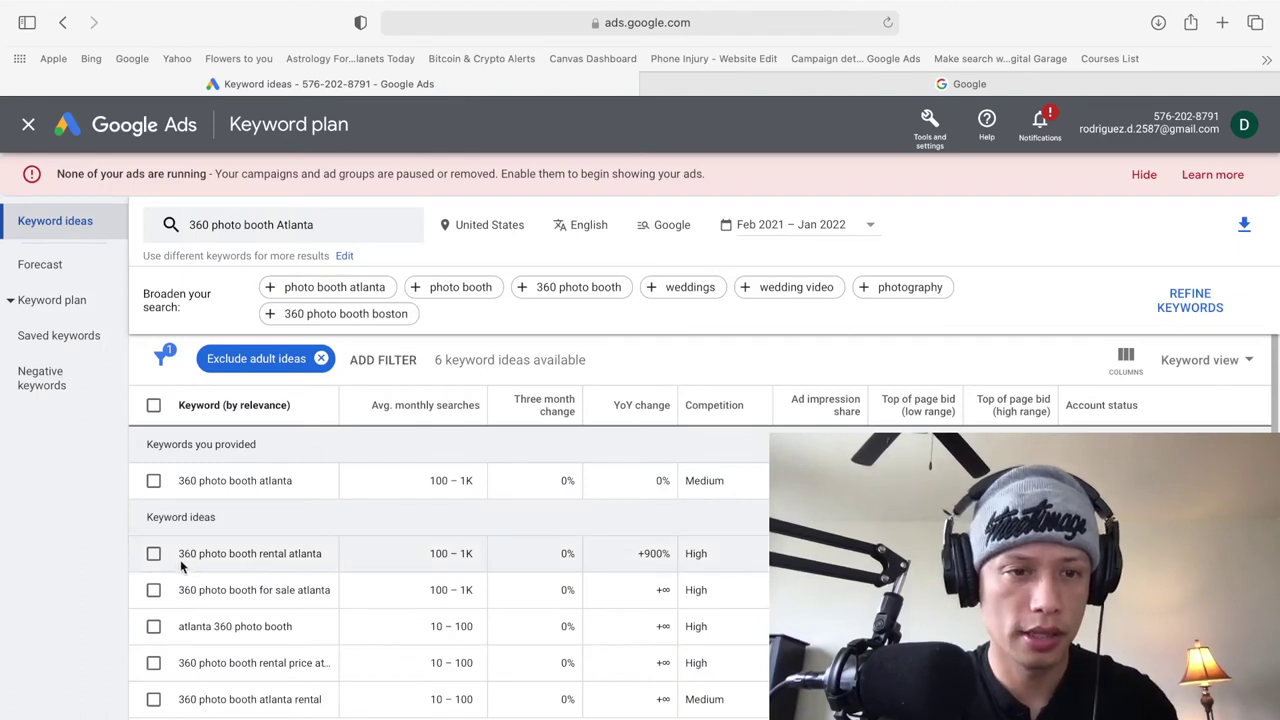
drag(179, 556, 309, 557)
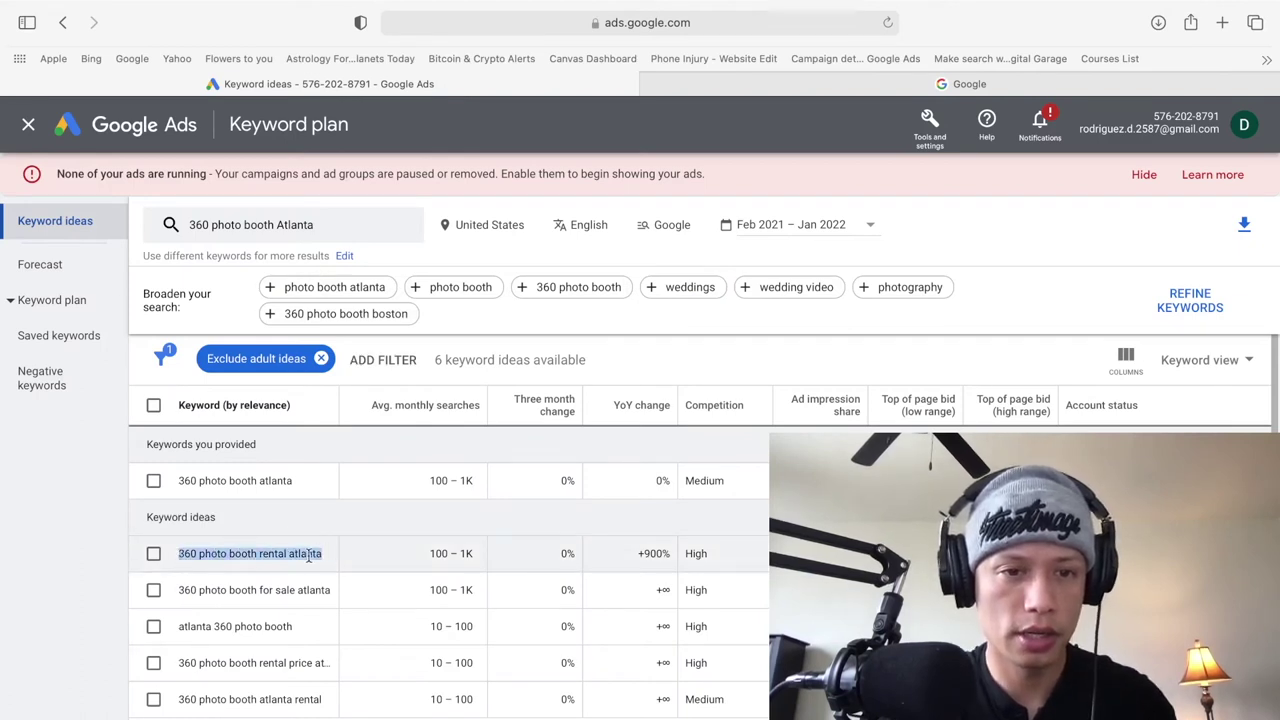
right_click(307, 557)
click(345, 612)
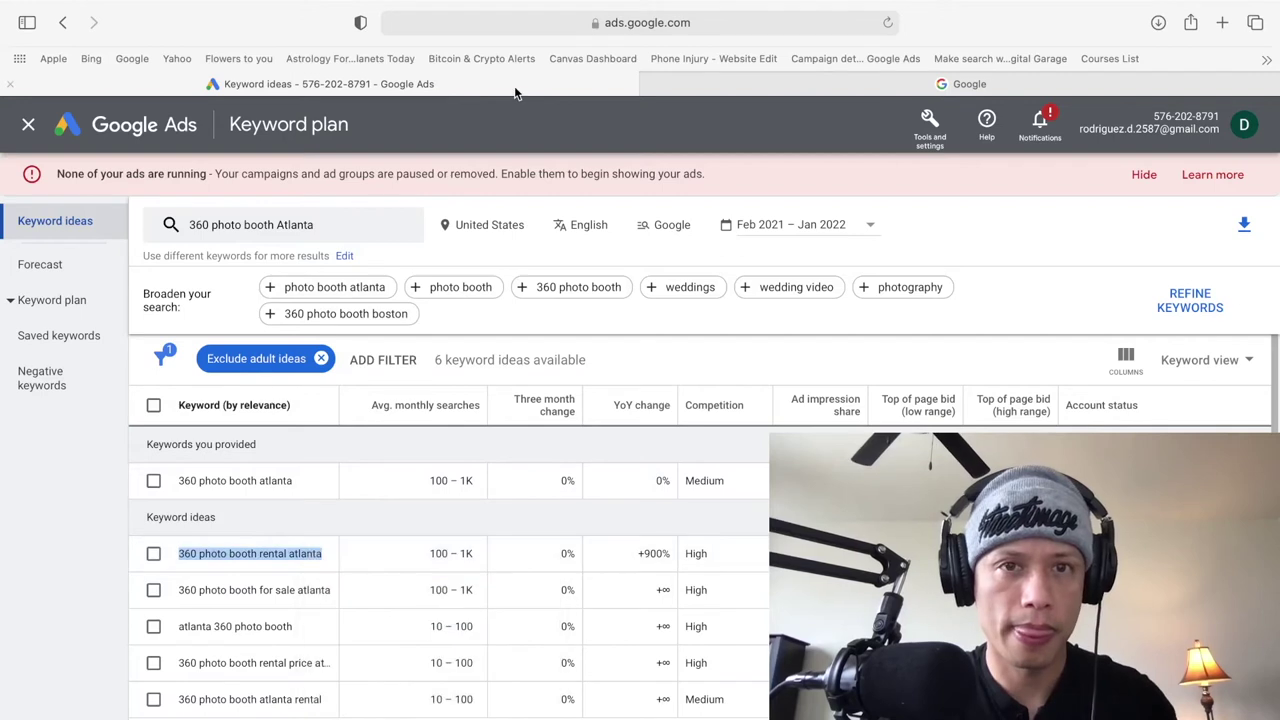
Step: Complete the Google query as intitle,"360 photo booth rental atlanta", run it and look through the competing results
click(717, 85)
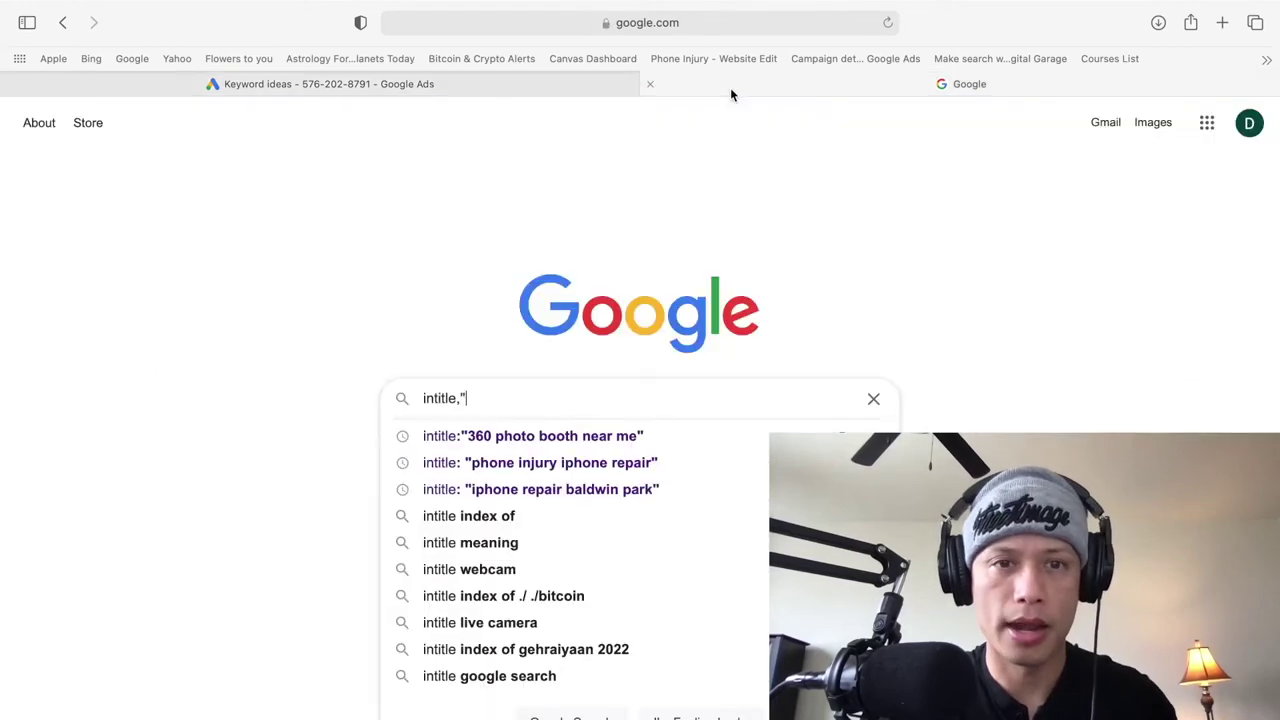
right_click(484, 405)
click(518, 451)
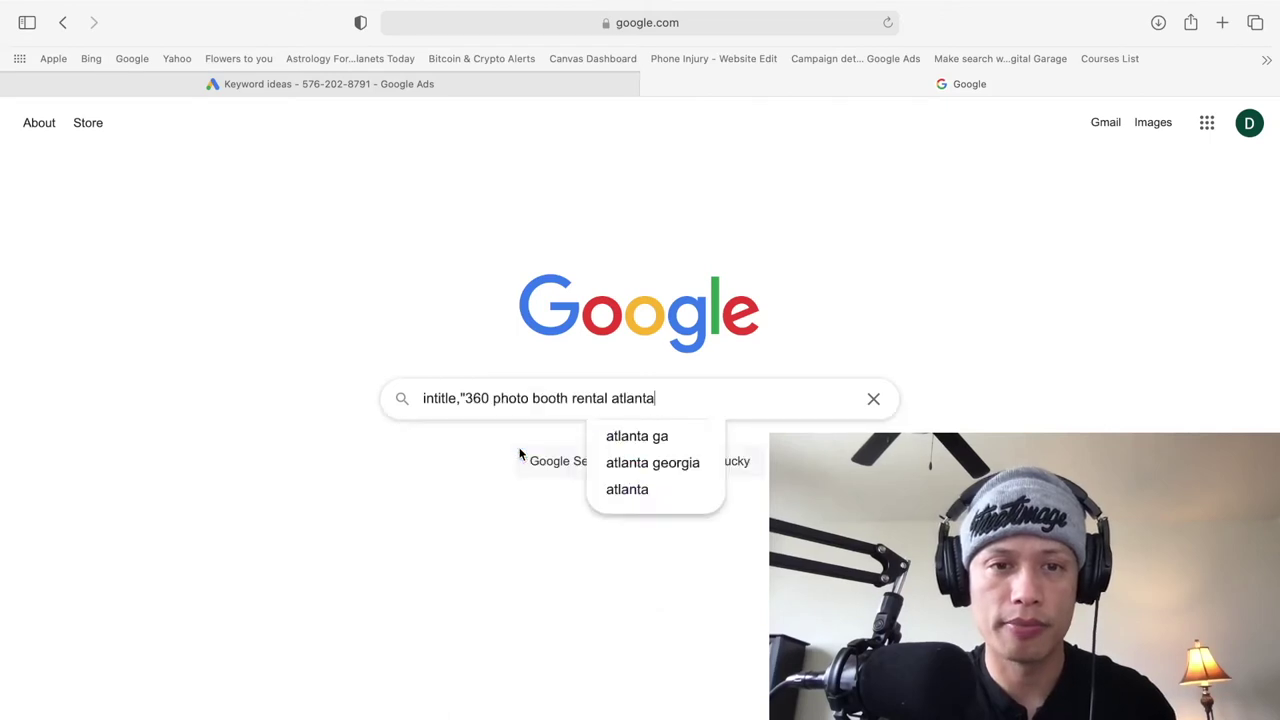
text(")
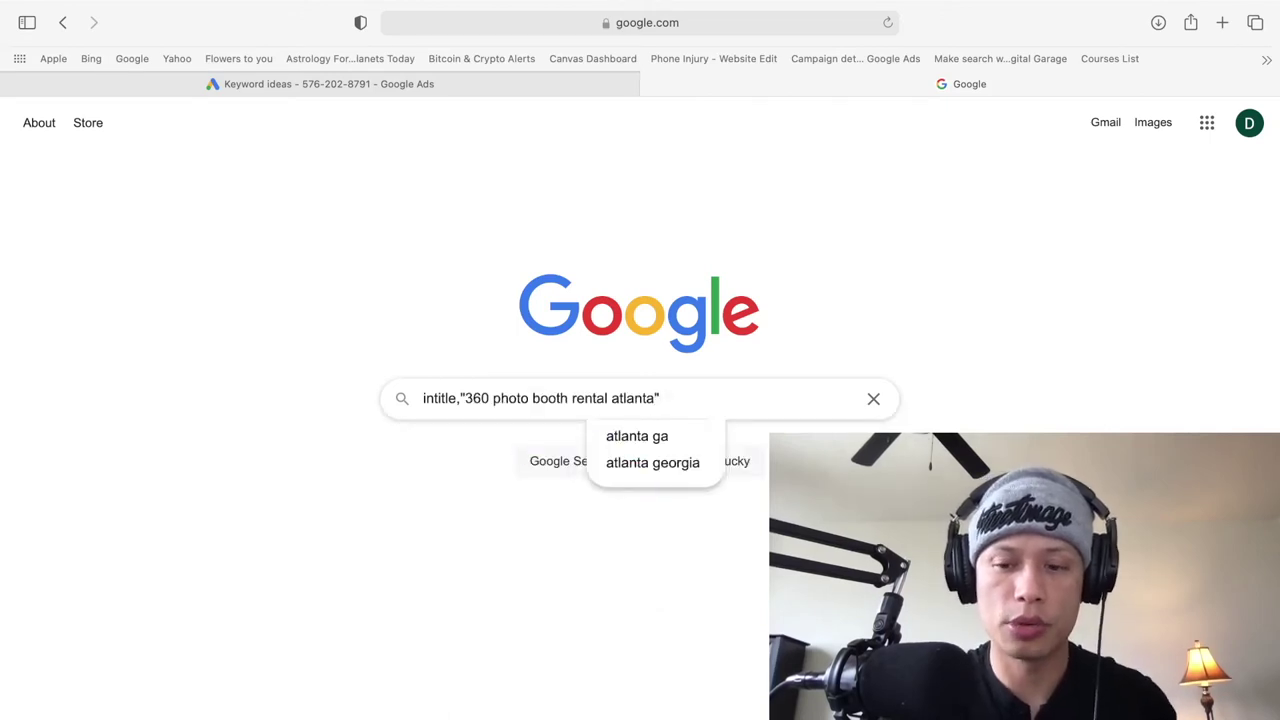
key(Return)
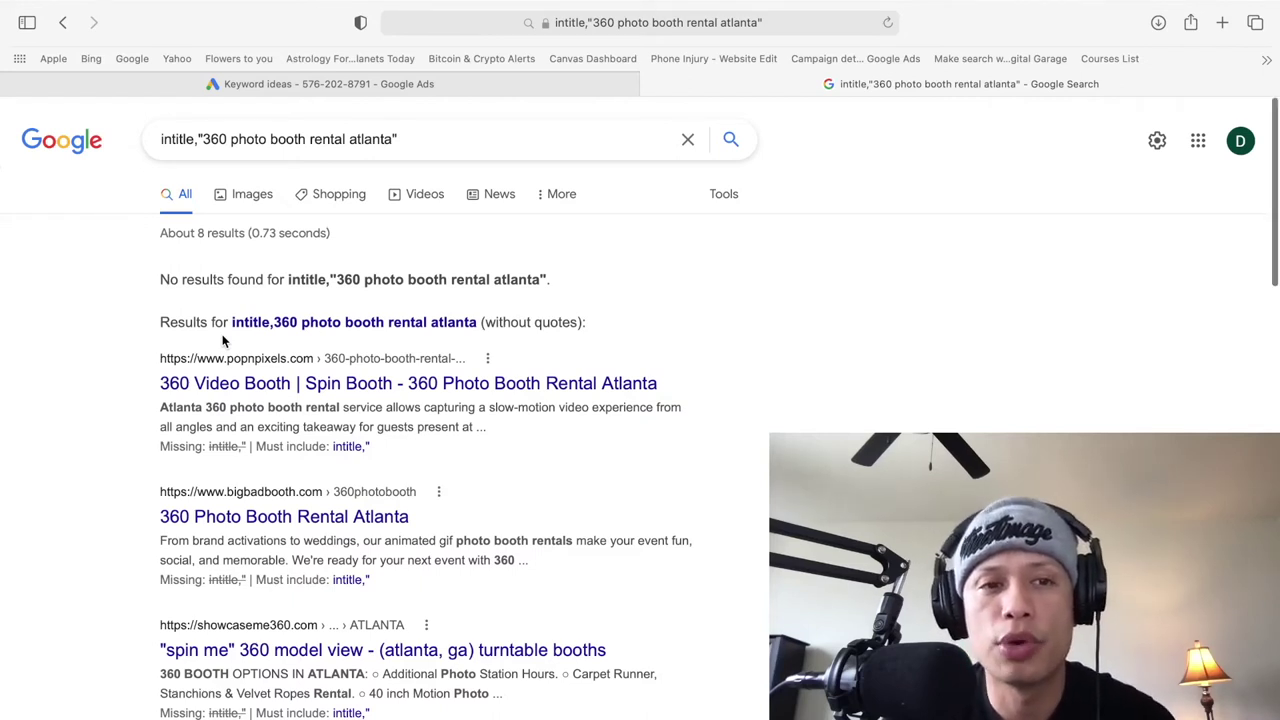
scroll(223, 341, down, 3)
scroll(223, 341, up, 2)
scroll(225, 345, down, 2)
scroll(223, 345, down, 4)
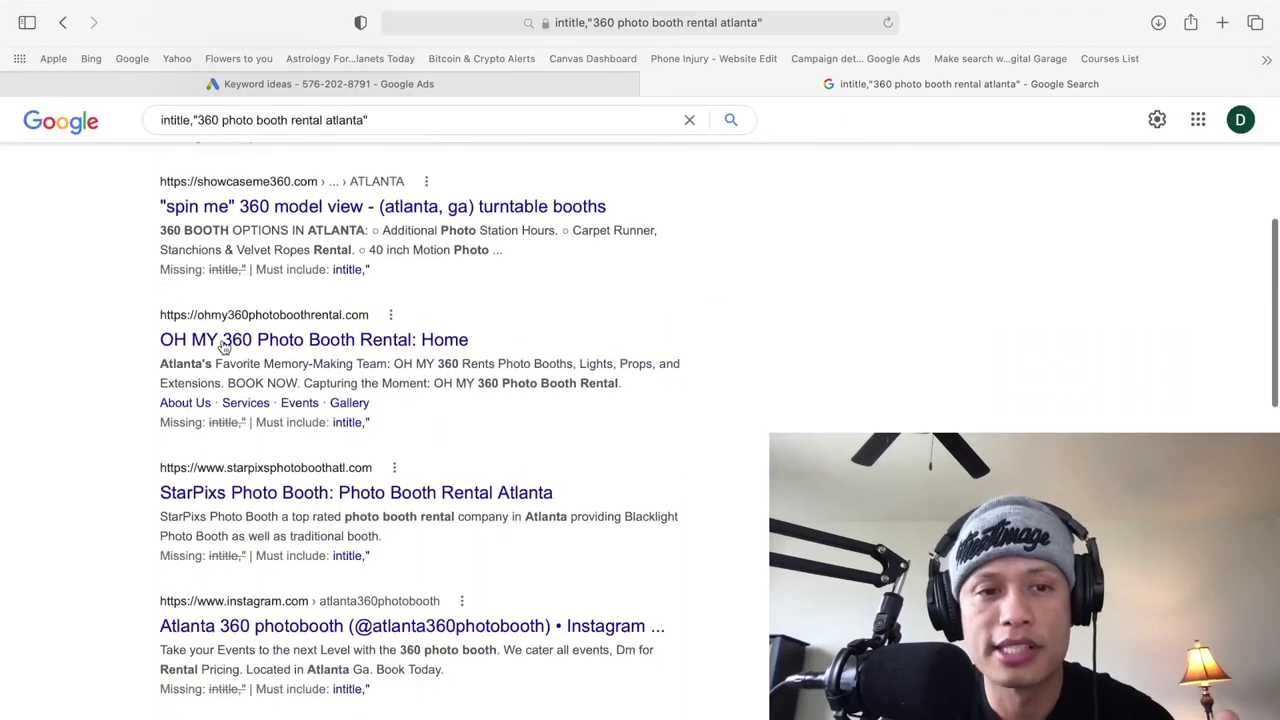
scroll(223, 345, up, 5)
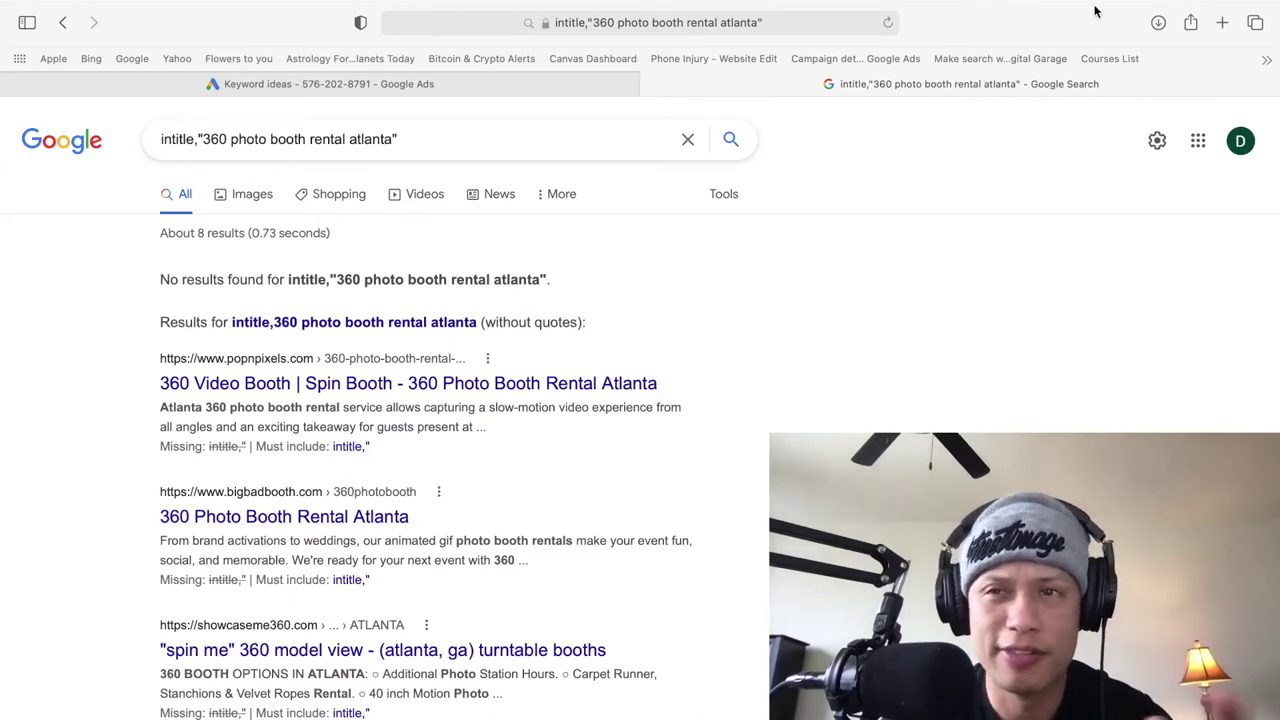
Step: Find GoDaddy by searching for "go daddy" in a new browser tab and open its site at the domain search
click(1223, 23)
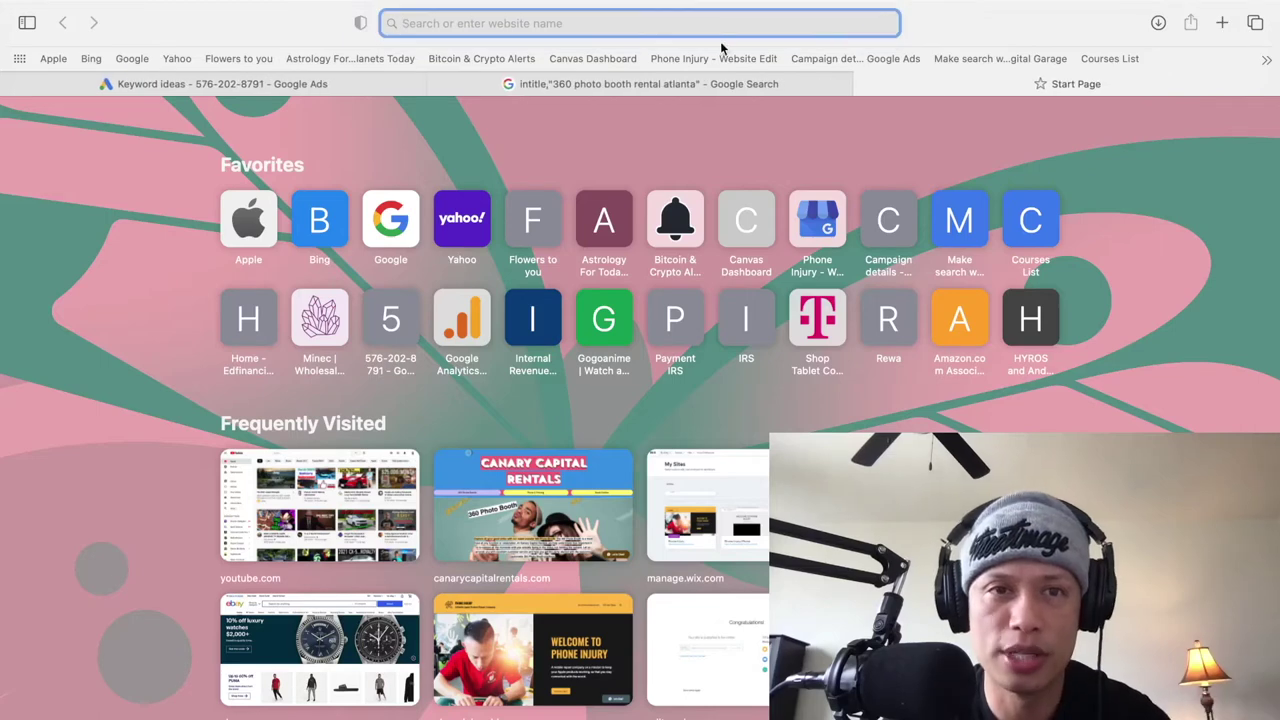
text(go)
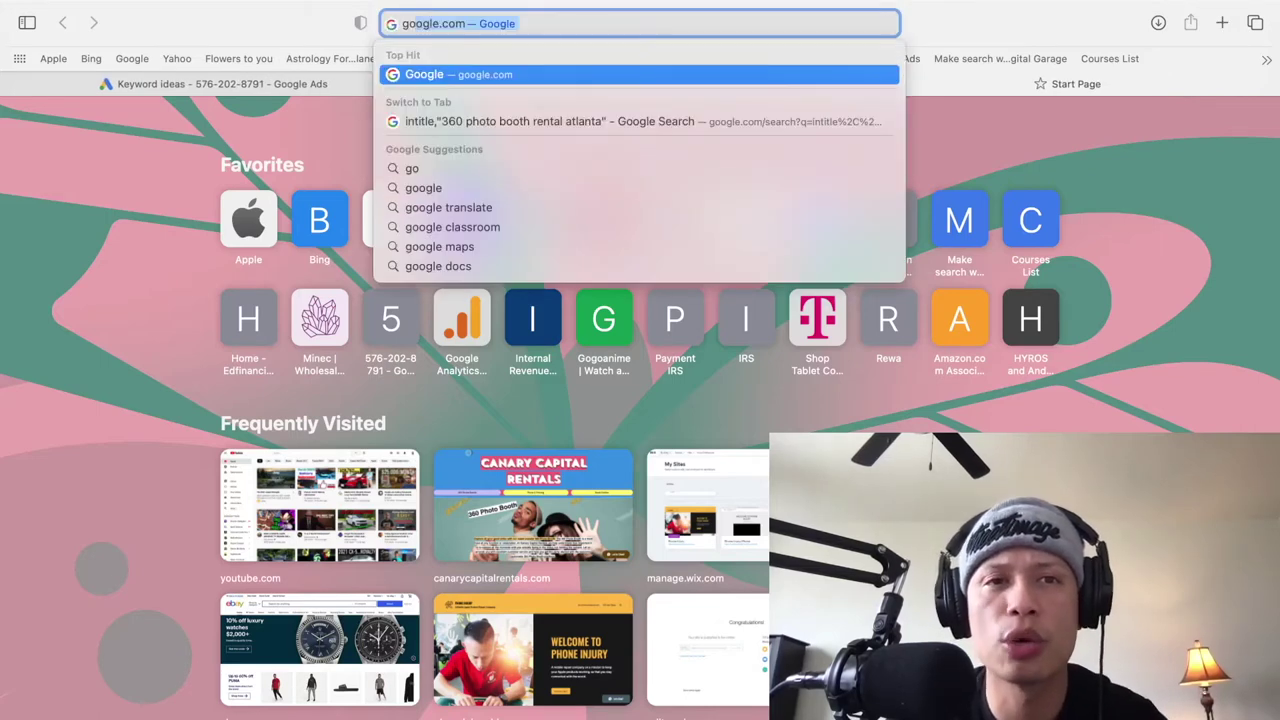
text( daddy)
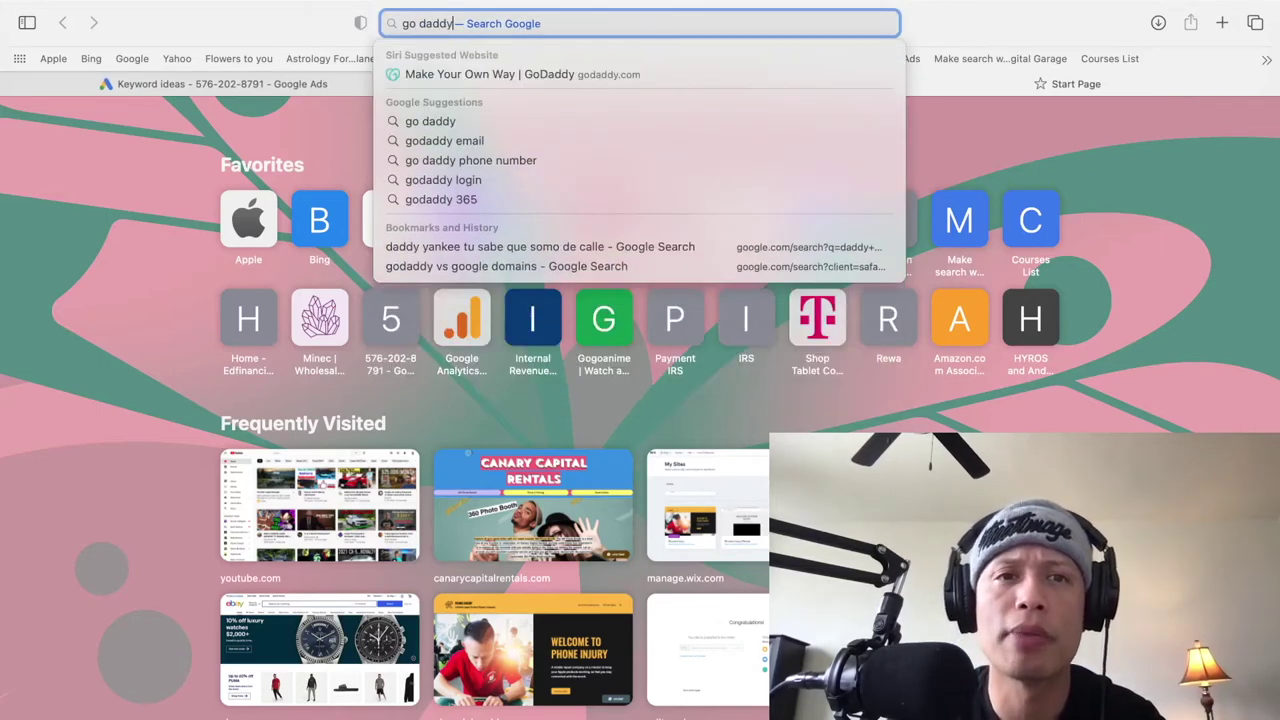
key(Return)
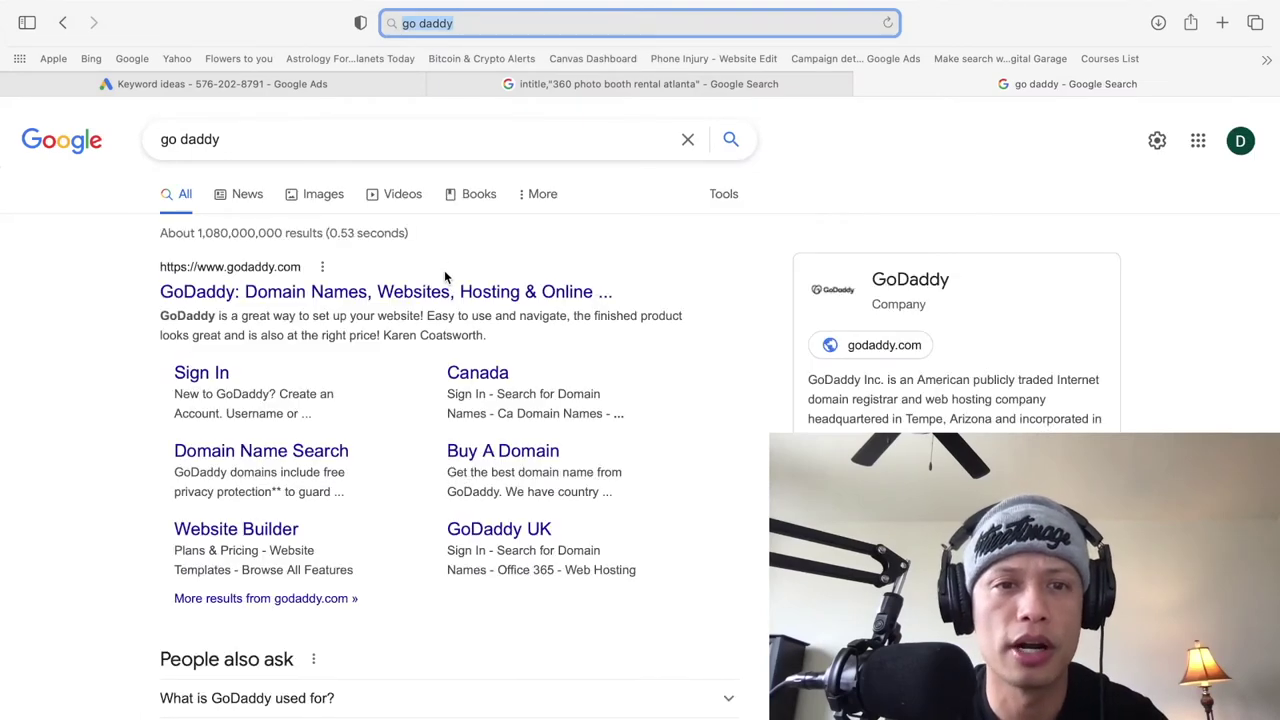
click(432, 295)
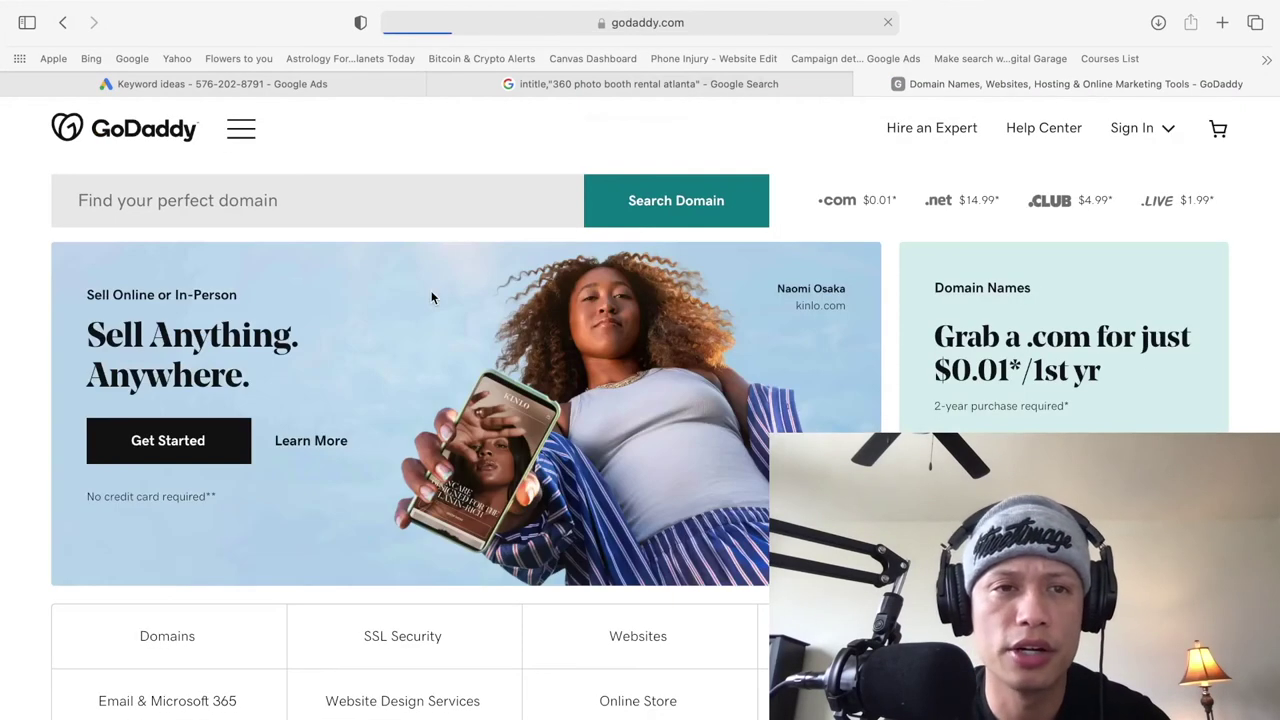
click(396, 203)
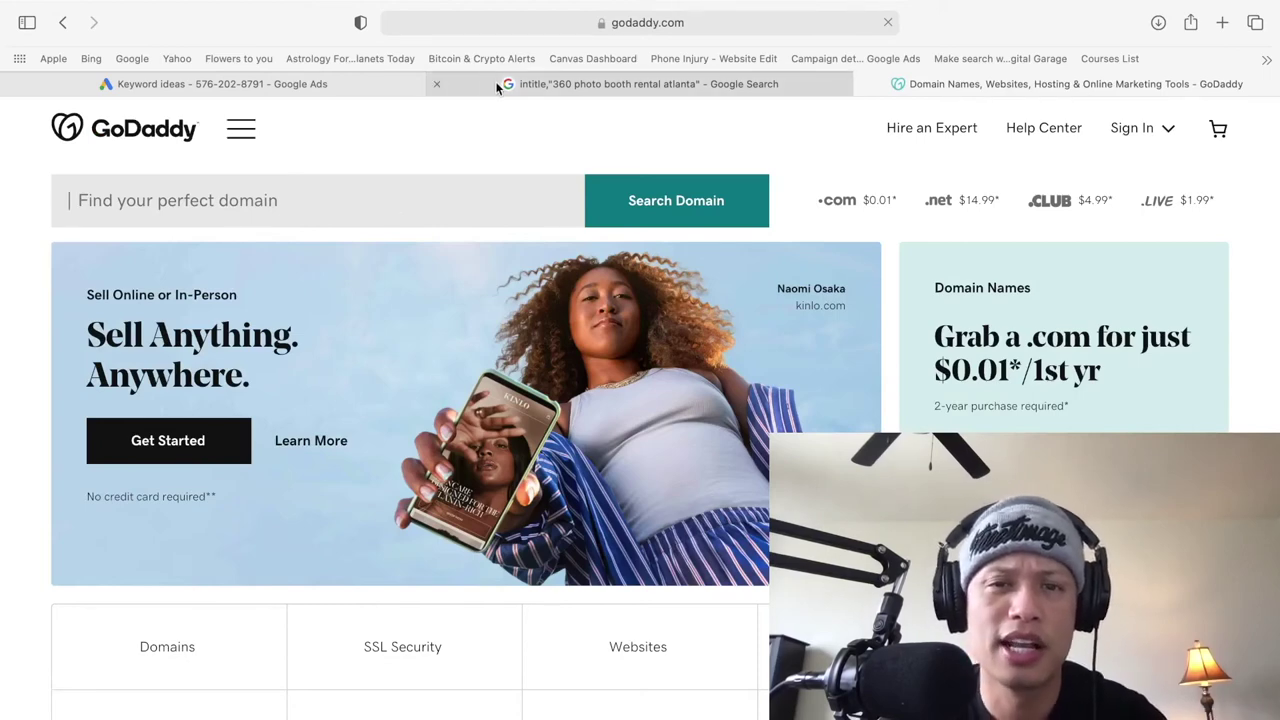
mouse_move(496, 85)
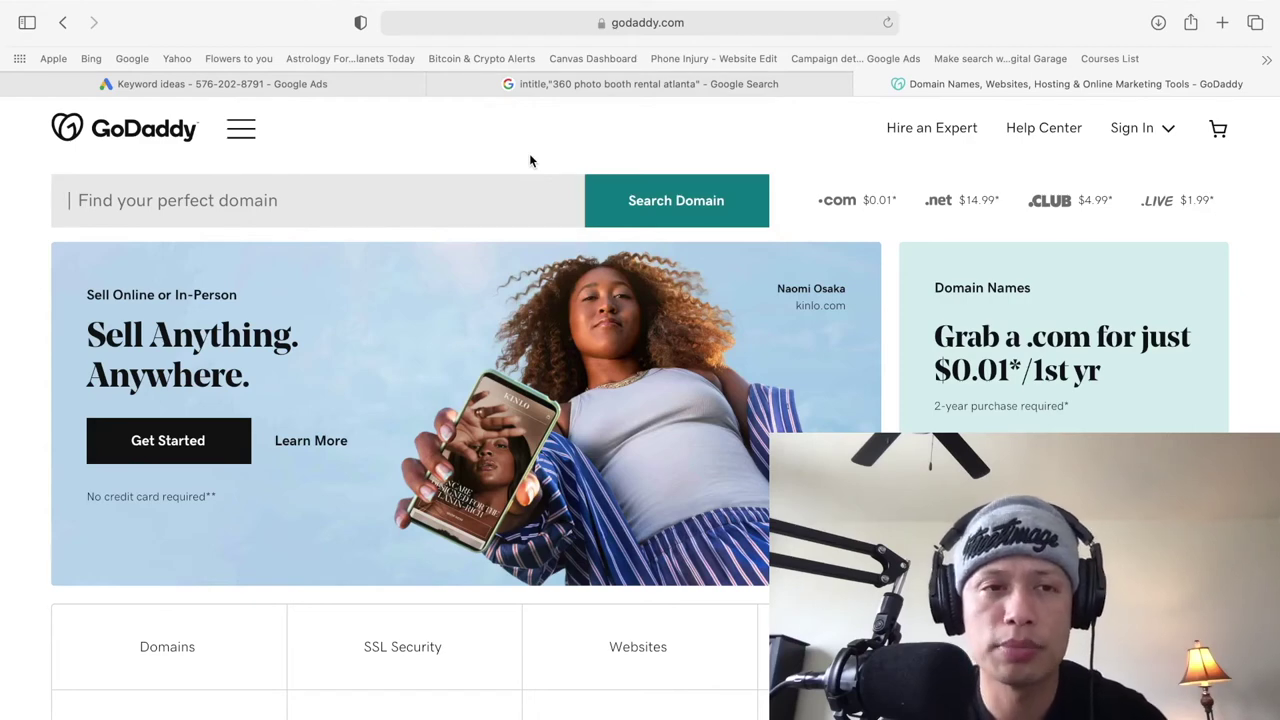
click(426, 204)
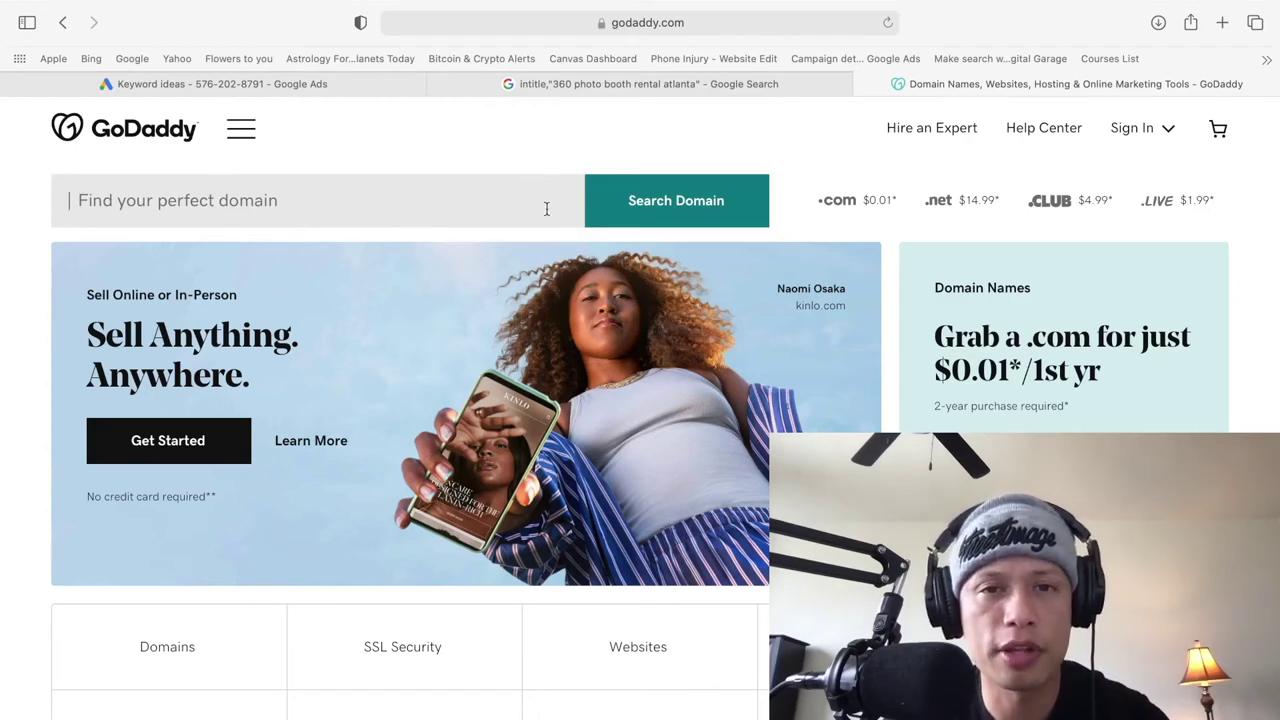
Step: Copy the keyword "360 photo booth rental atlanta" from the Google query into GoDaddy's domain search
click(445, 86)
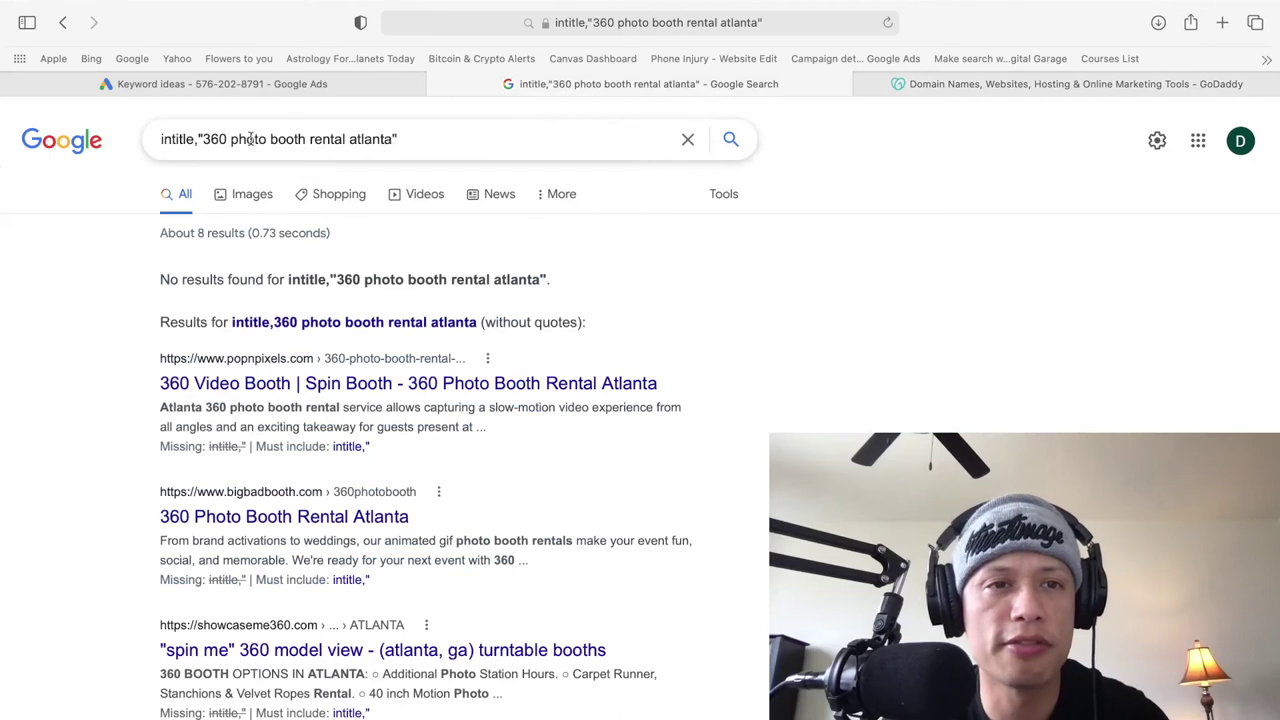
drag(203, 140, 390, 145)
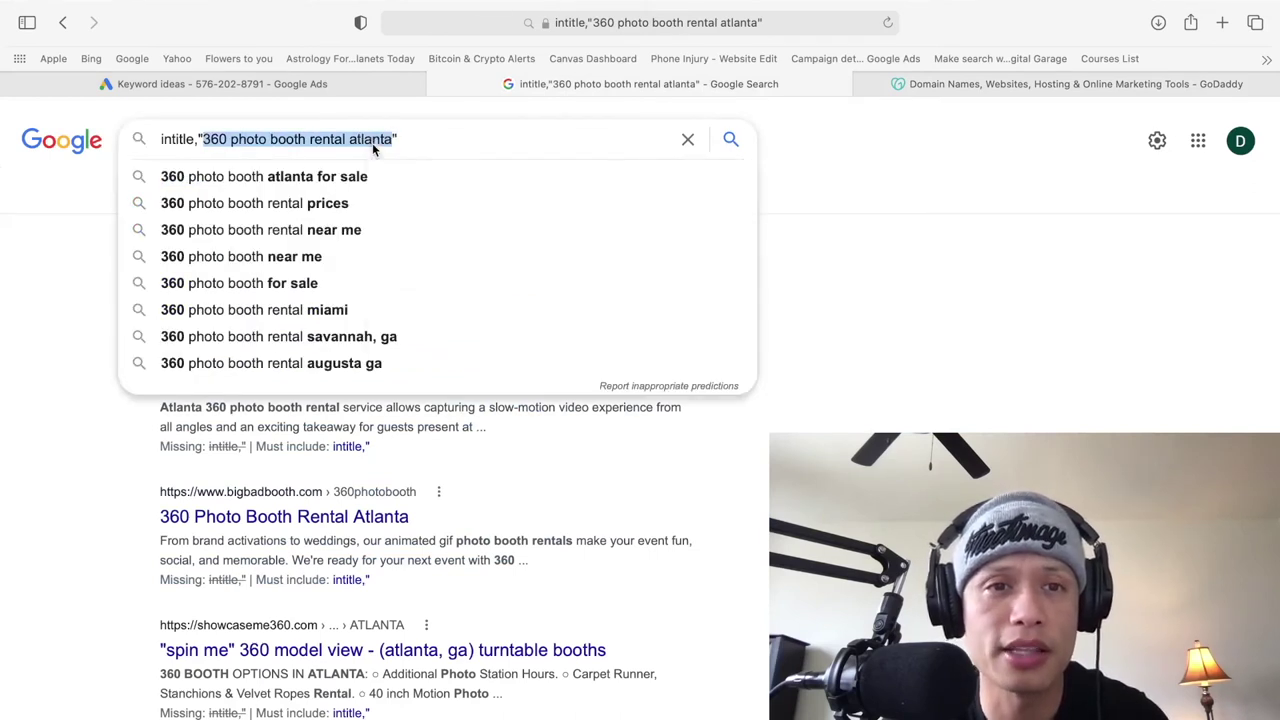
right_click(372, 143)
click(406, 221)
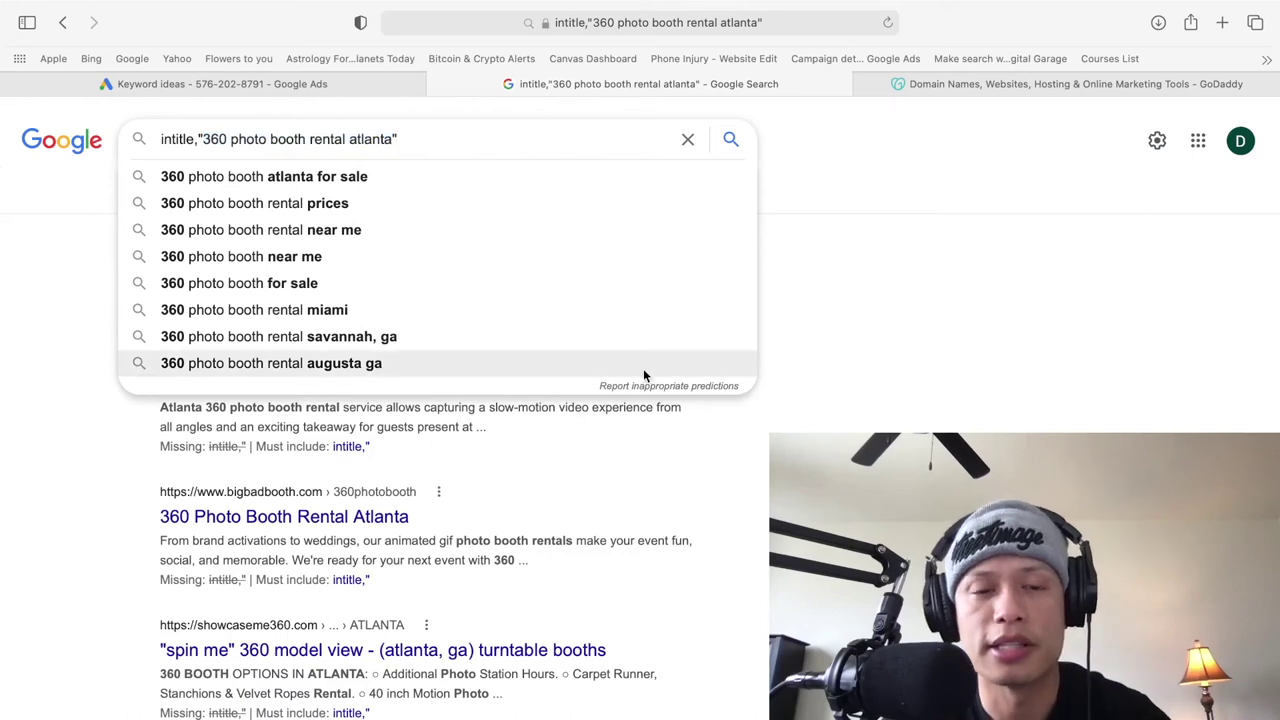
click(840, 423)
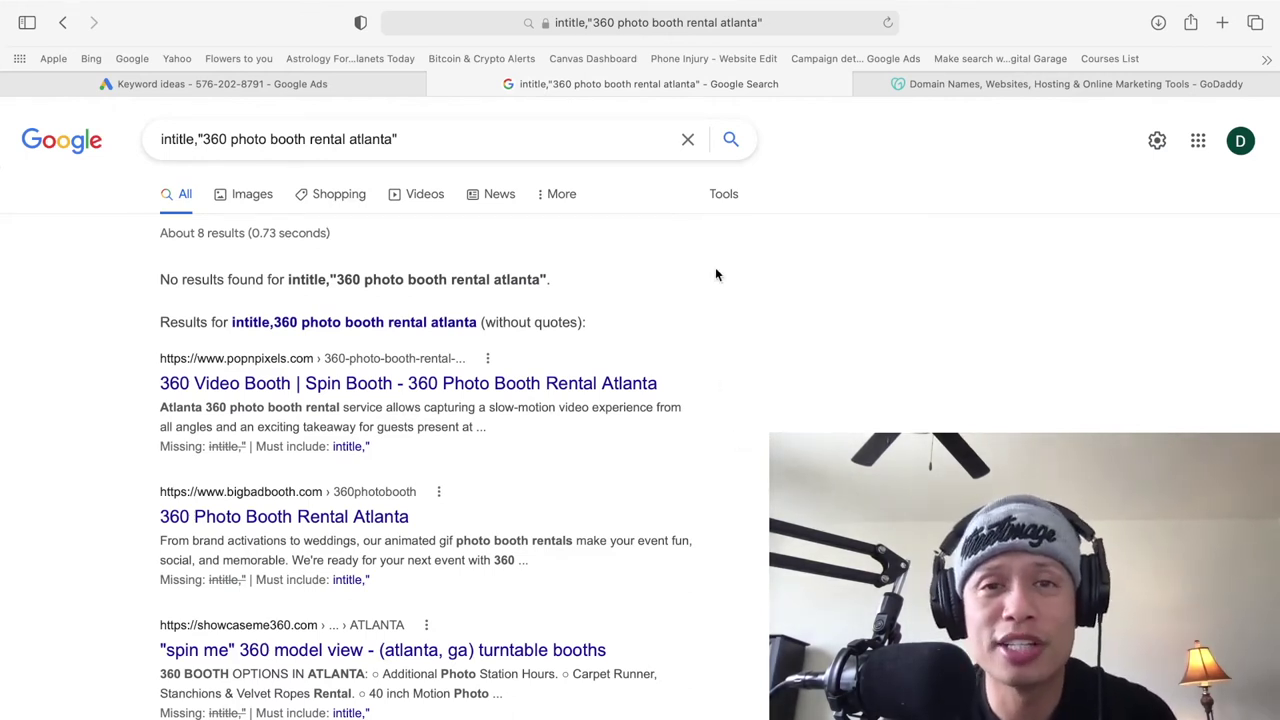
click(920, 88)
right_click(455, 200)
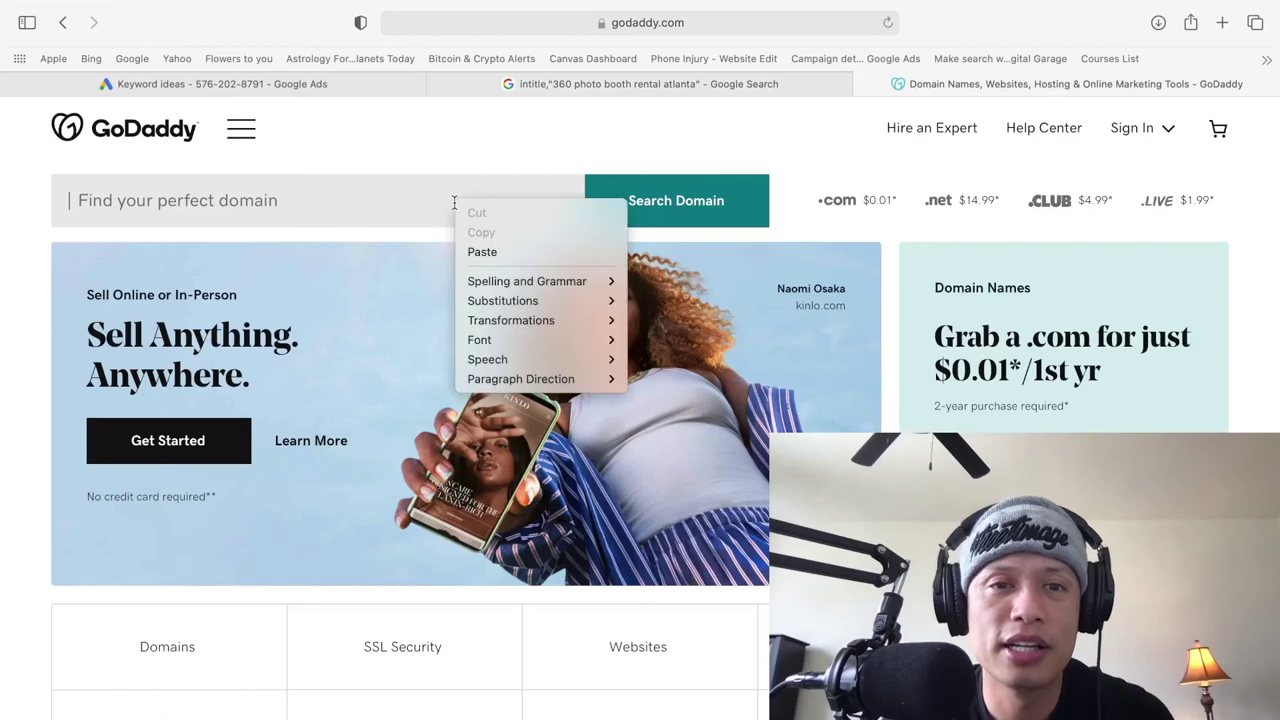
click(481, 254)
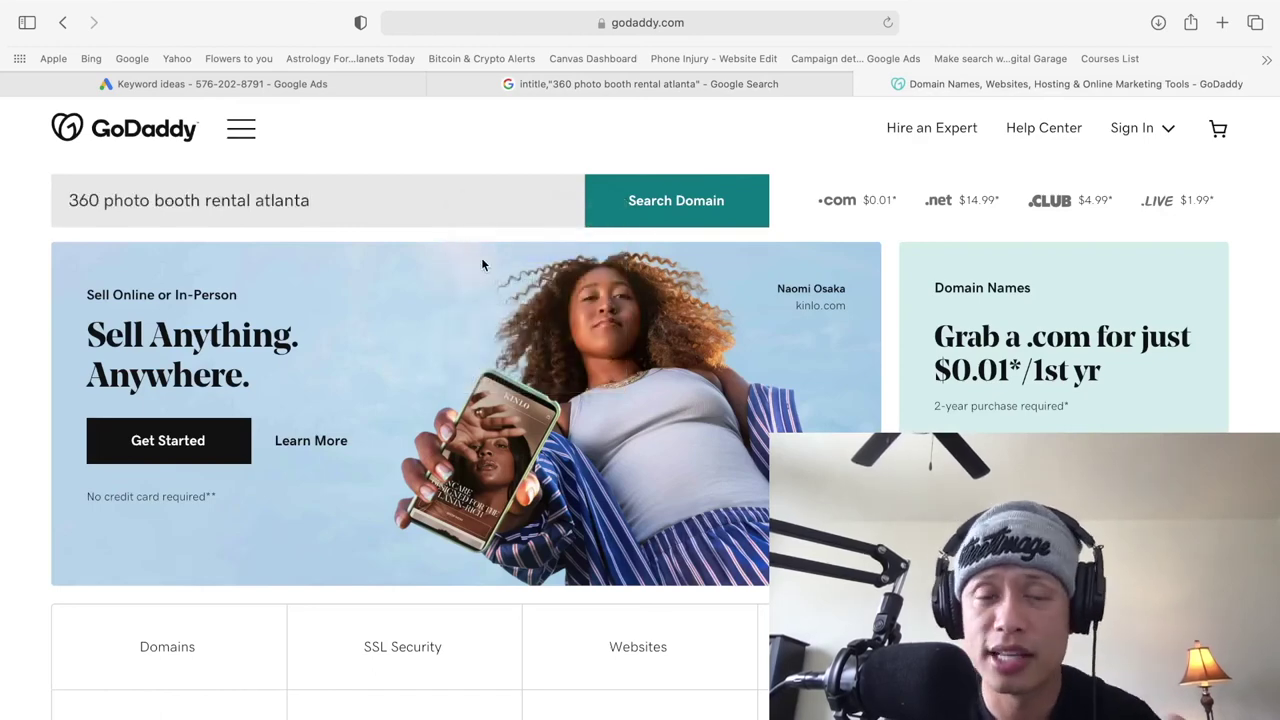
Step: Run the GoDaddy domain search for "360 photo booth rental atlanta" and check whether the matching .com is available
click(624, 209)
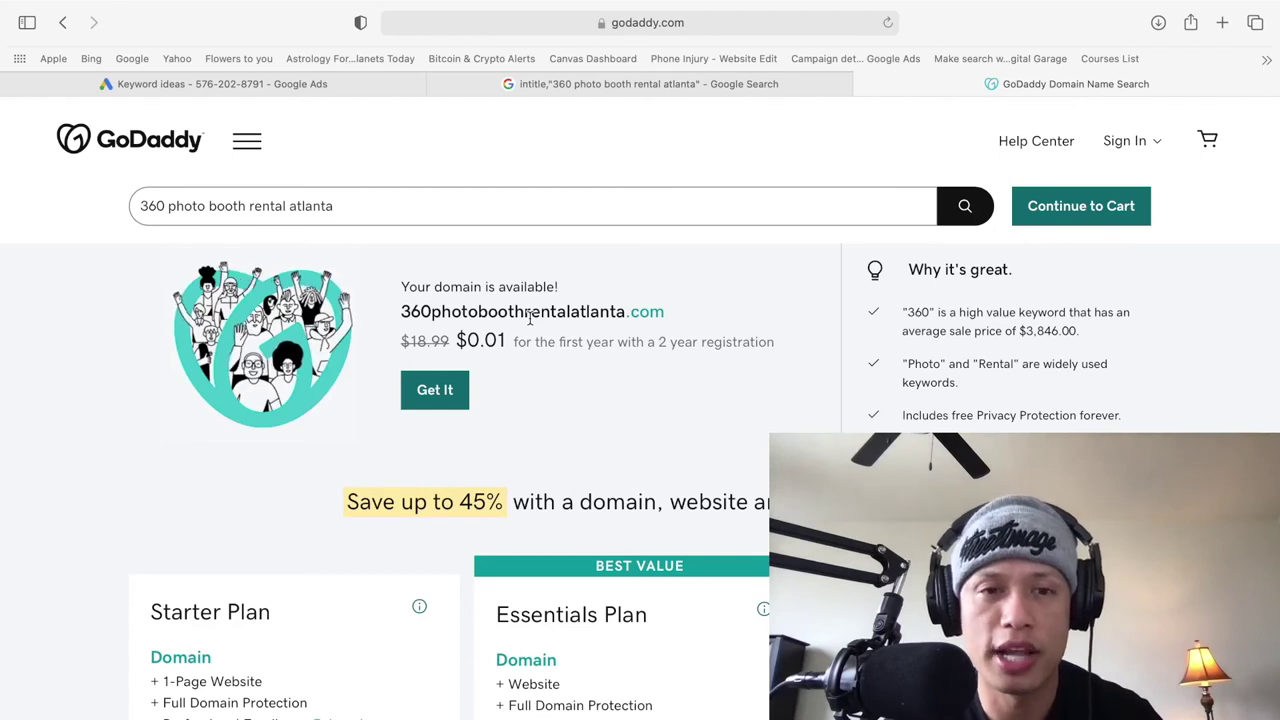
Step: Review the Atlanta keyword's monthly searches in Keyword Planner, its competing Google results and the matching .com domain offer on GoDaddy
click(392, 84)
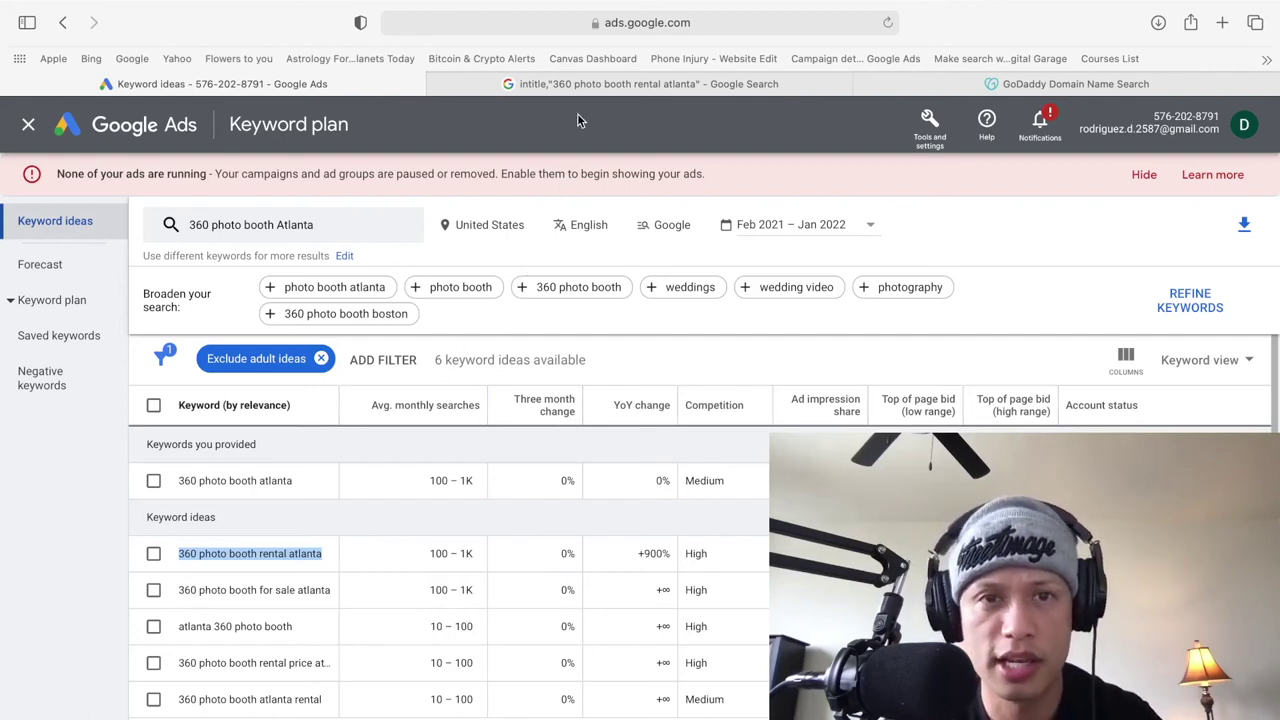
click(572, 83)
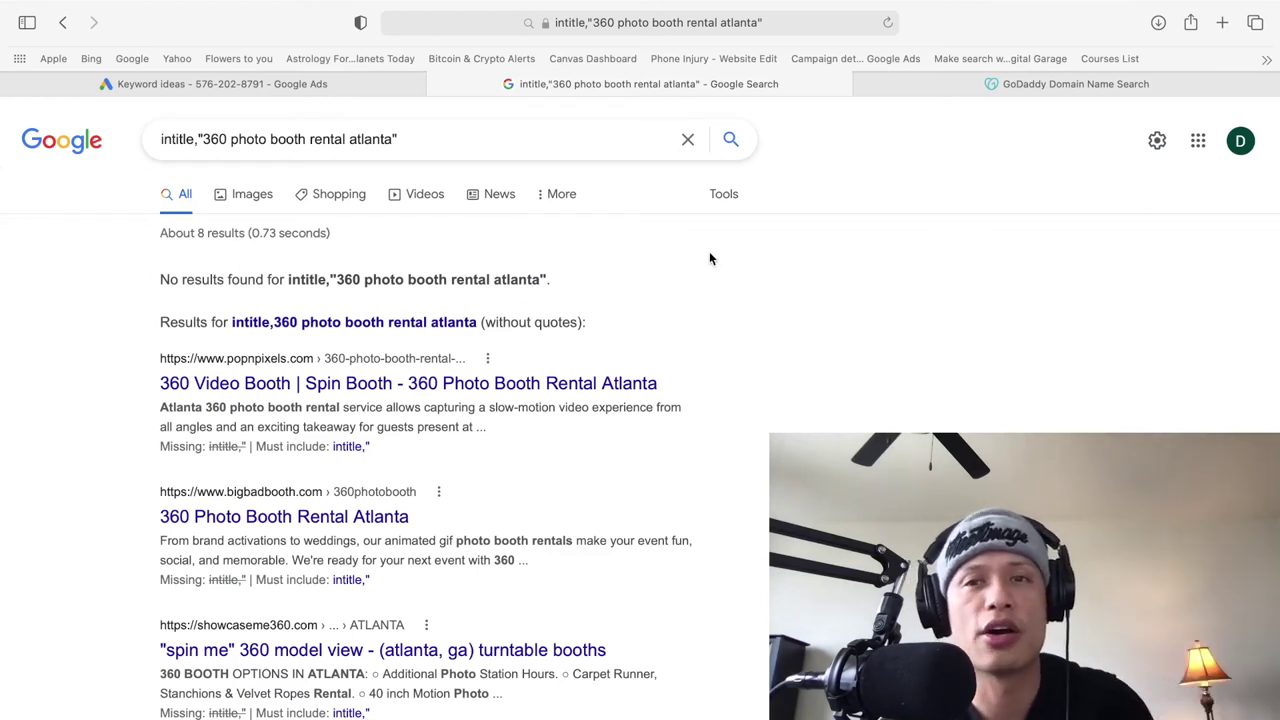
click(973, 94)
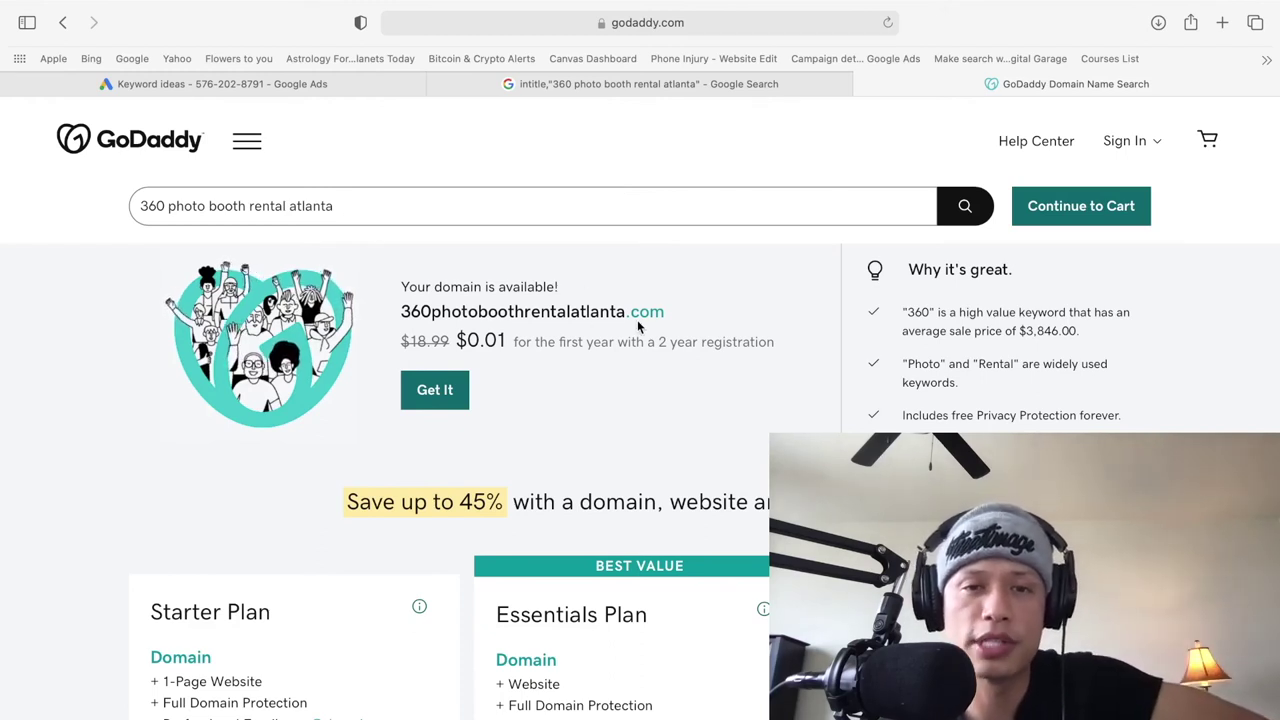
scroll(637, 320, down, 1)
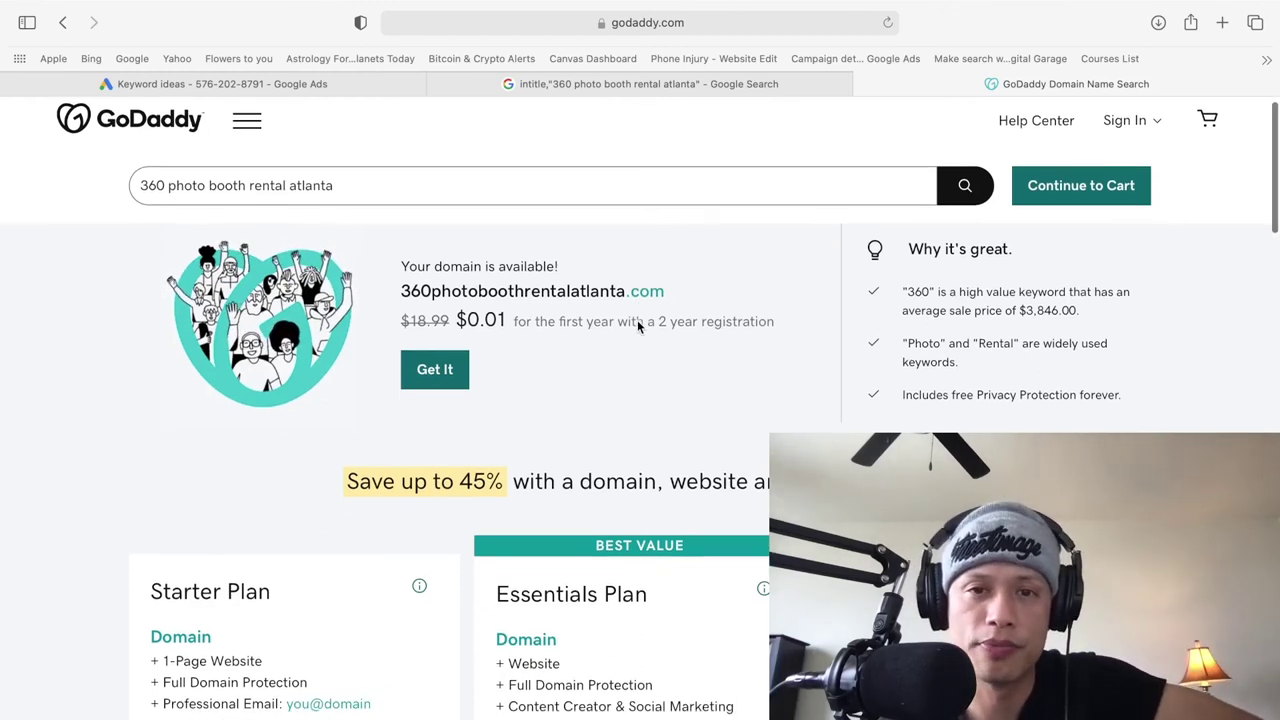
scroll(637, 320, up, 1)
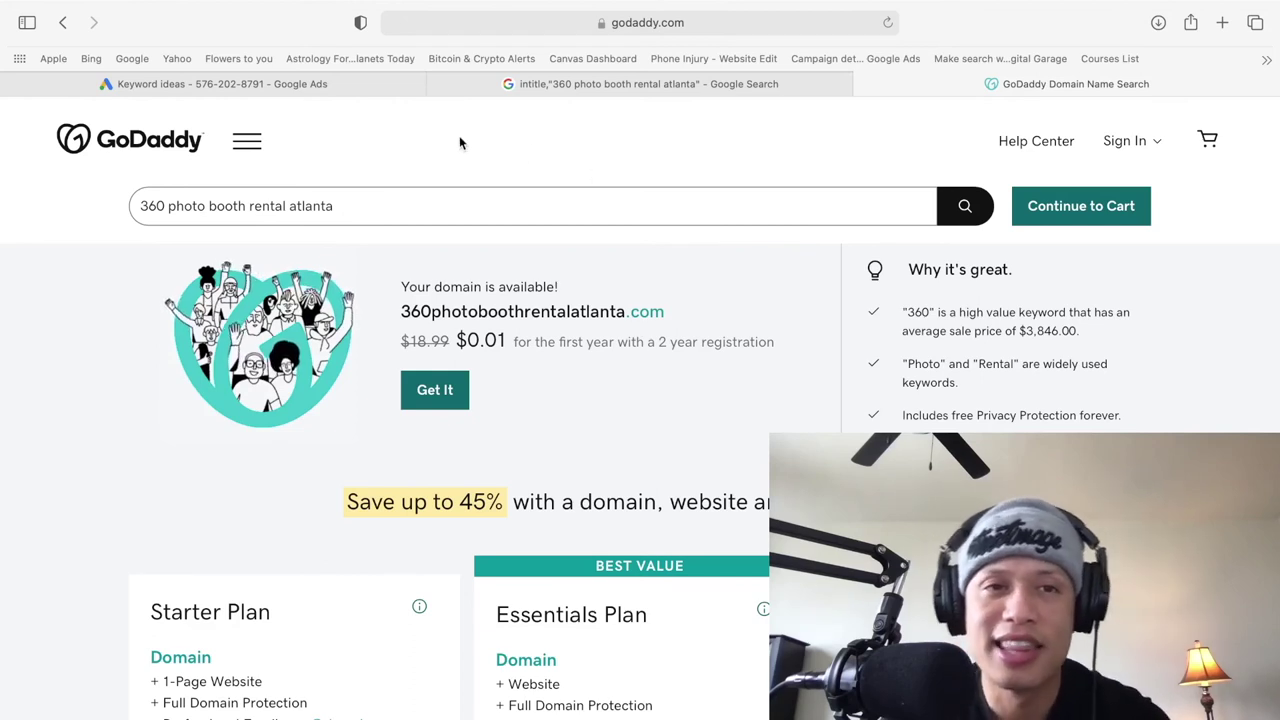
click(363, 88)
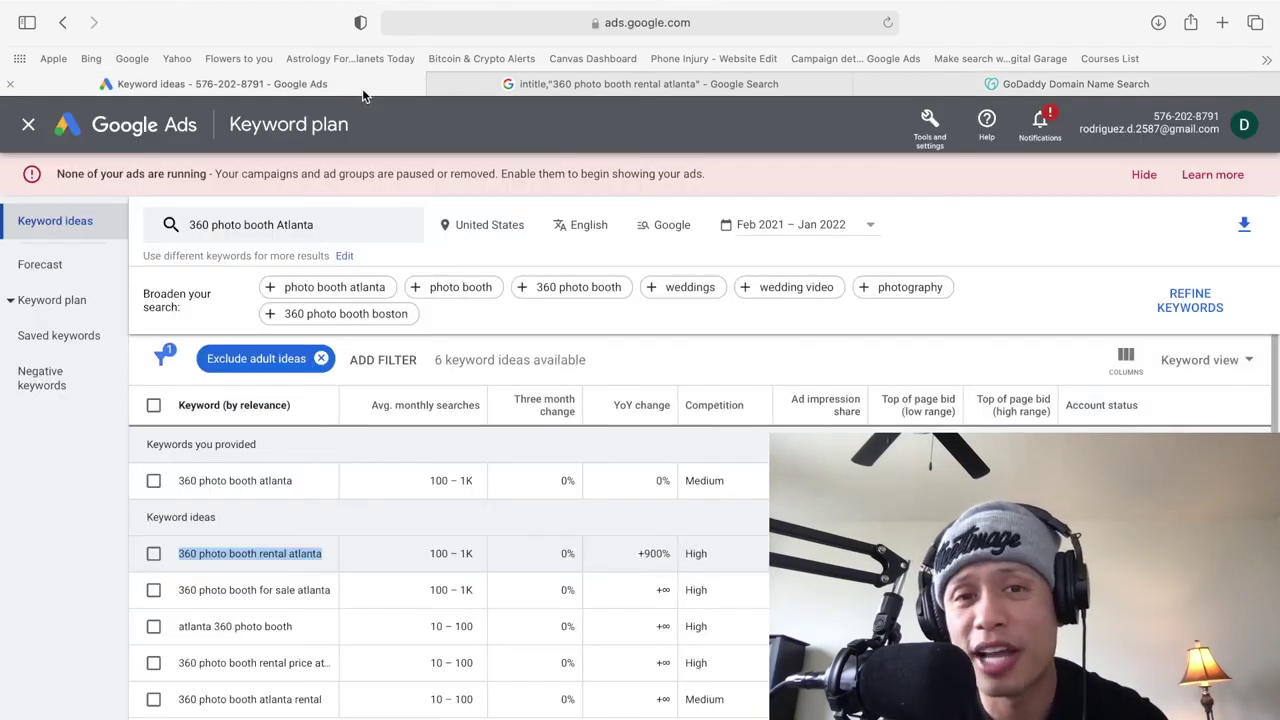